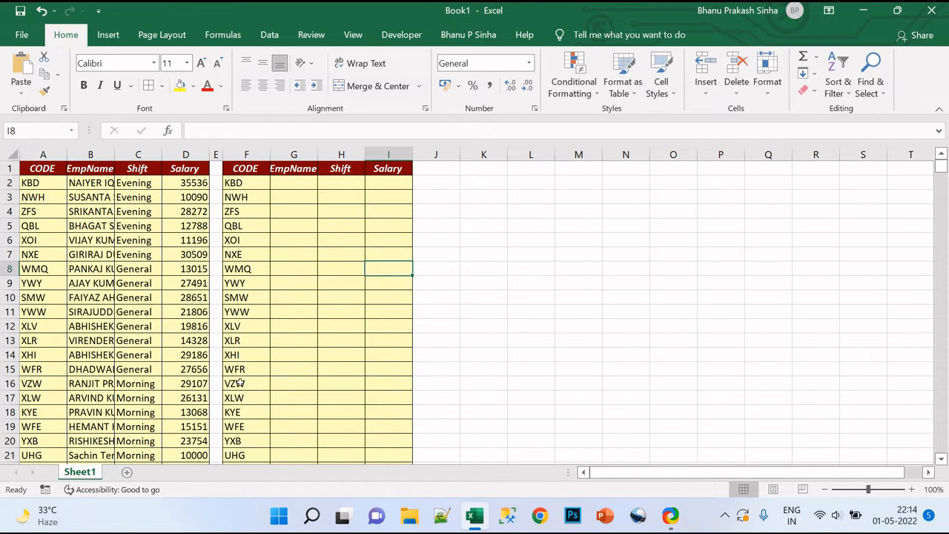
# Examine how far the CODE list in column F and the source EmpName, Shift and Salary data extend down the sheet.
pyautogui.click(297, 180)
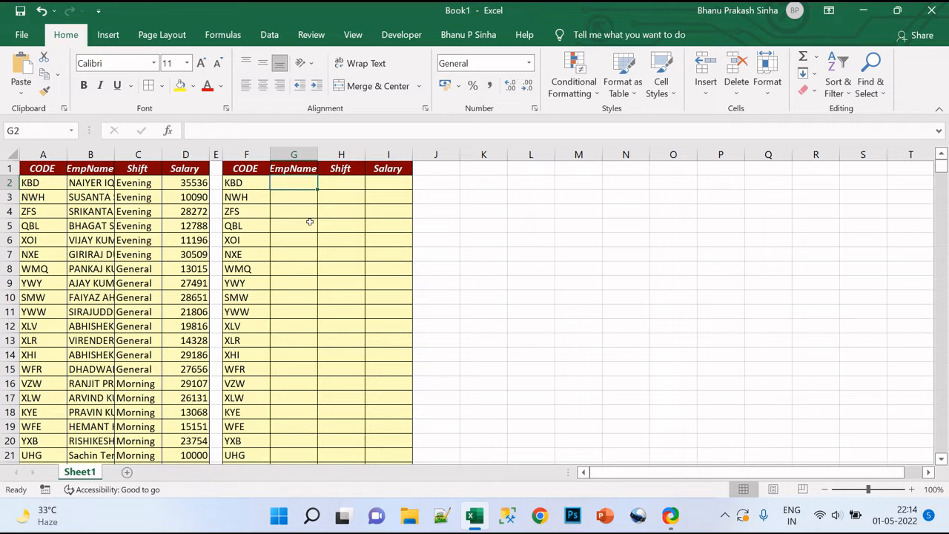
pyautogui.click(240, 207)
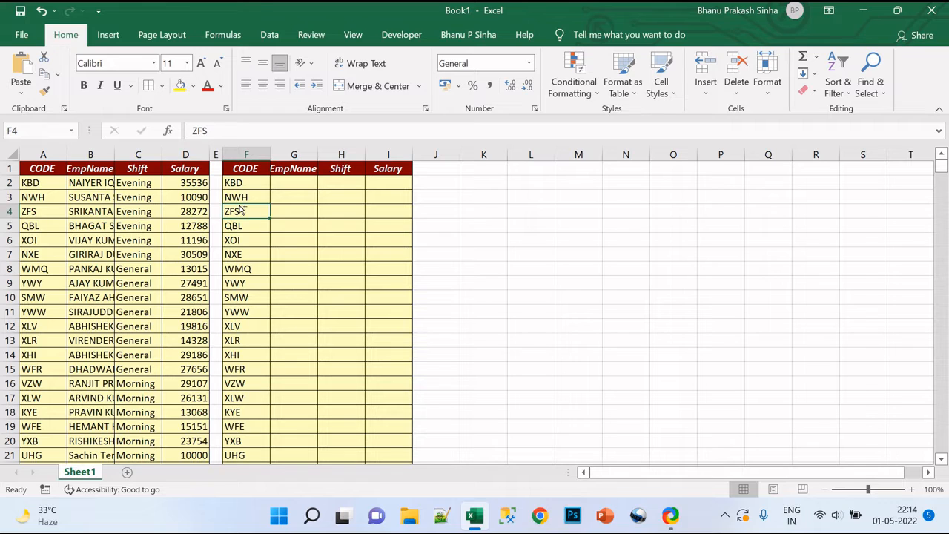
pyautogui.hotkey('ctrl', 'Down')
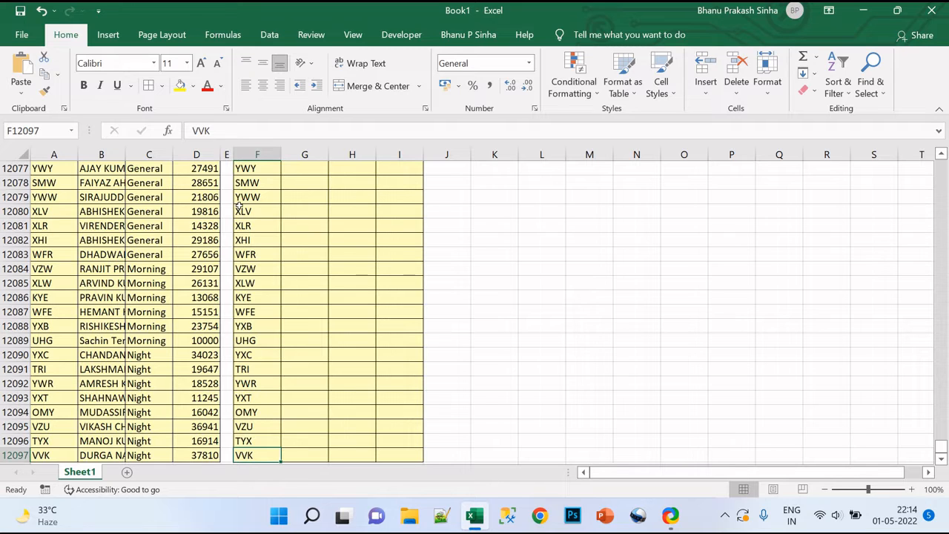
pyautogui.hotkey('ctrl', 'Up')
pyautogui.press('Down')
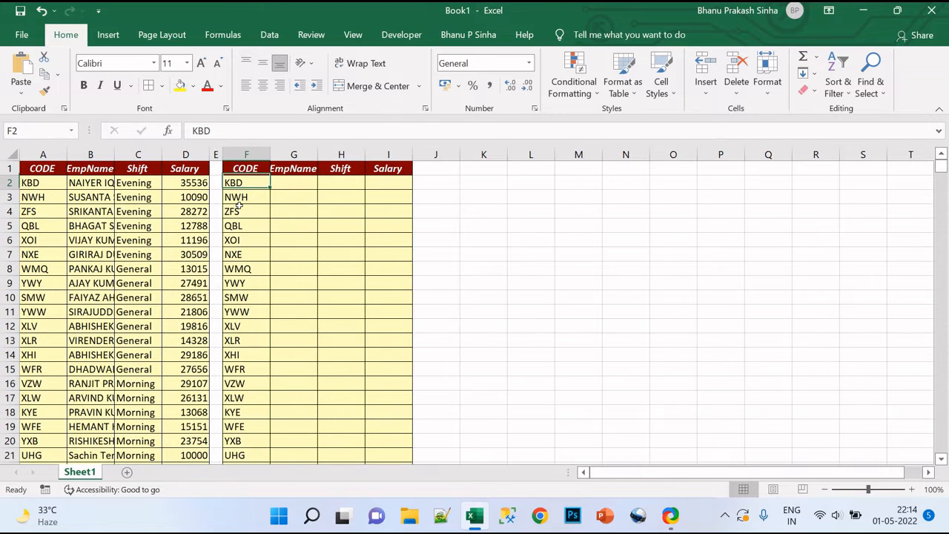
pyautogui.press('Up')
pyautogui.press('Left')
pyautogui.press('Left')
pyautogui.press('Left')
pyautogui.press('Left')
pyautogui.press('Down')
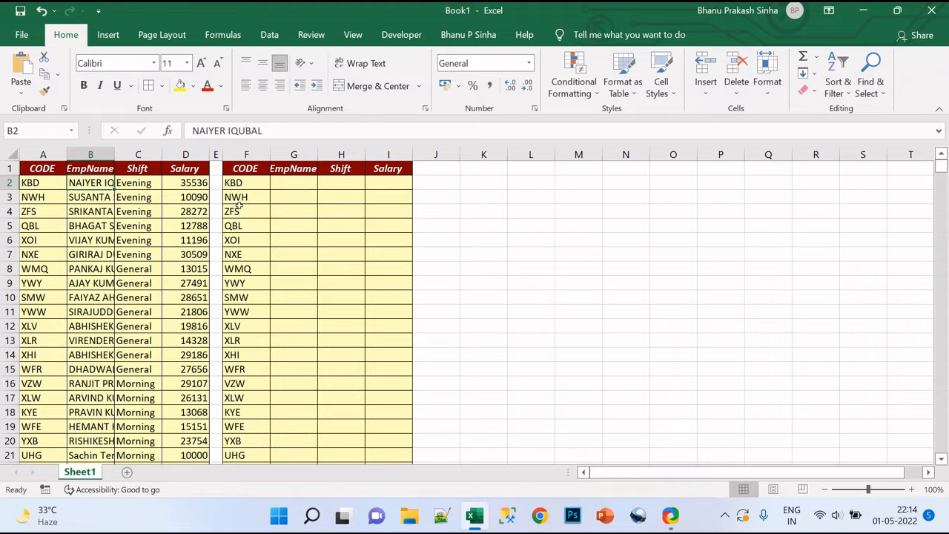
pyautogui.hotkey('shift', 'Right')
pyautogui.hotkey('shift', 'Right')
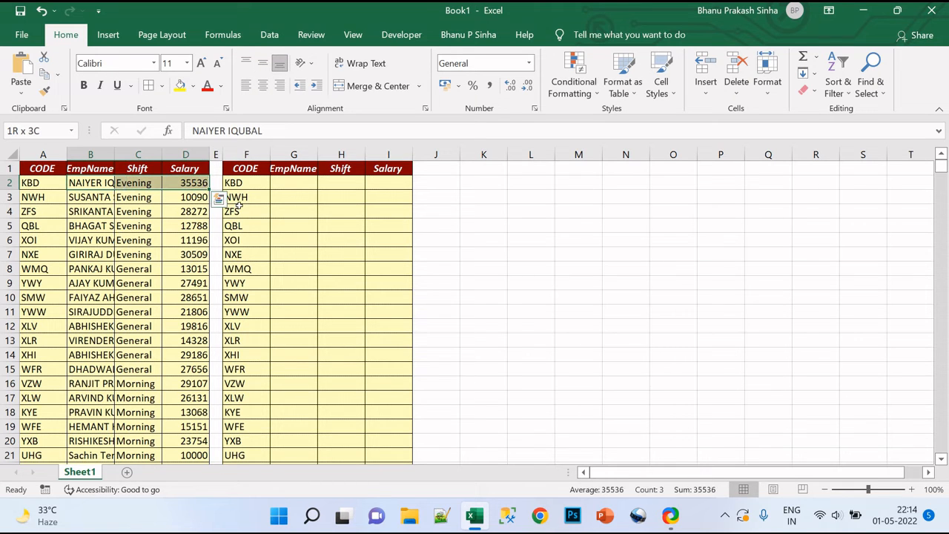
pyautogui.hotkey('ctrl', 'shift', 'Down')
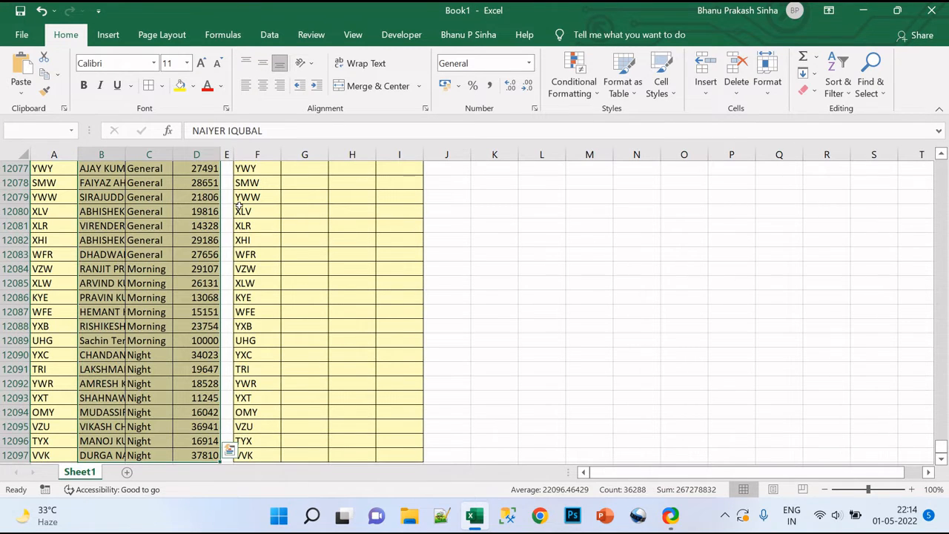
pyautogui.hotkey('ctrl', 'Up')
pyautogui.press('Down')
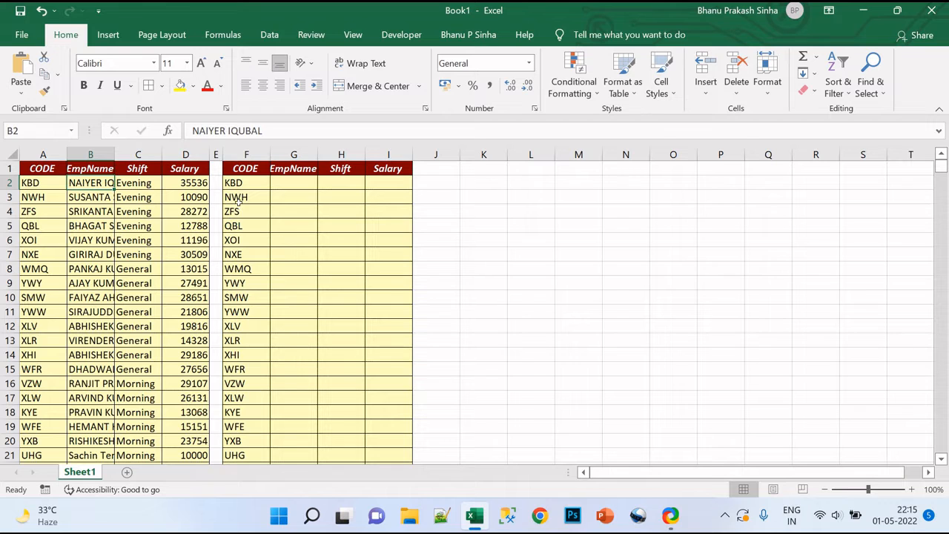
# Widen the source table's EmpName column to show more of the names.
pyautogui.moveTo(115, 155); pyautogui.dragTo(161, 153)
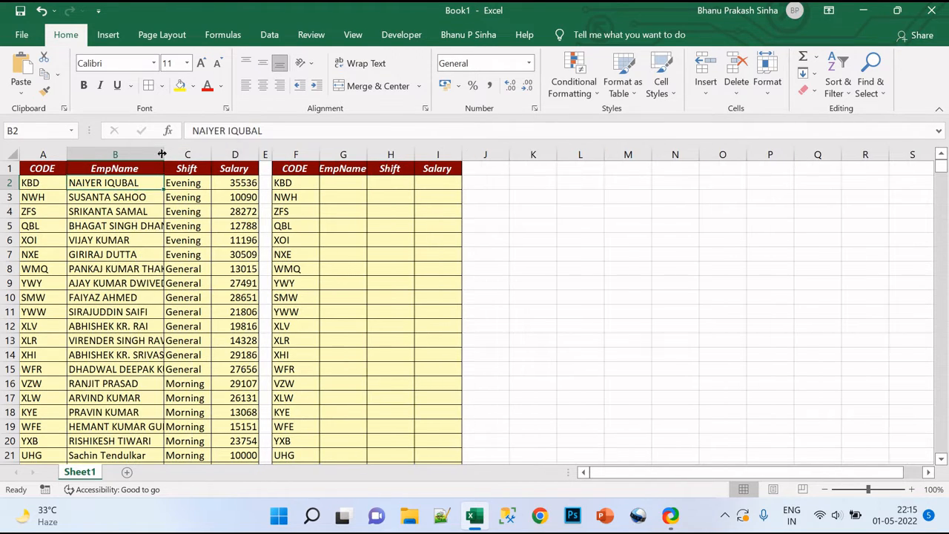
pyautogui.click(130, 197)
pyautogui.hotkey('ctrl', 'a')
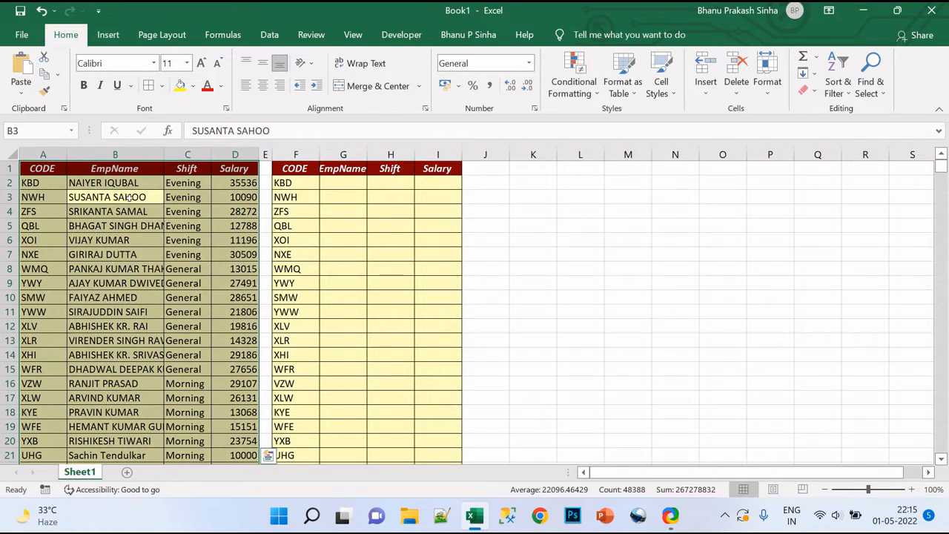
pyautogui.click(364, 64)
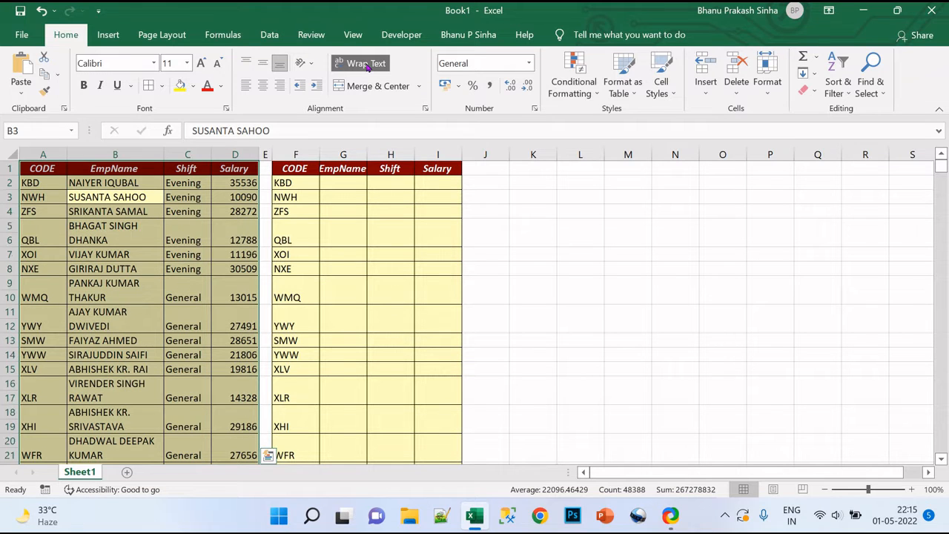
pyautogui.click(366, 64)
# Widen the source table's EmpName, Shift and Salary columns further and select cell G2 for the employee-name lookup.
pyautogui.moveTo(164, 154); pyautogui.dragTo(324, 154)
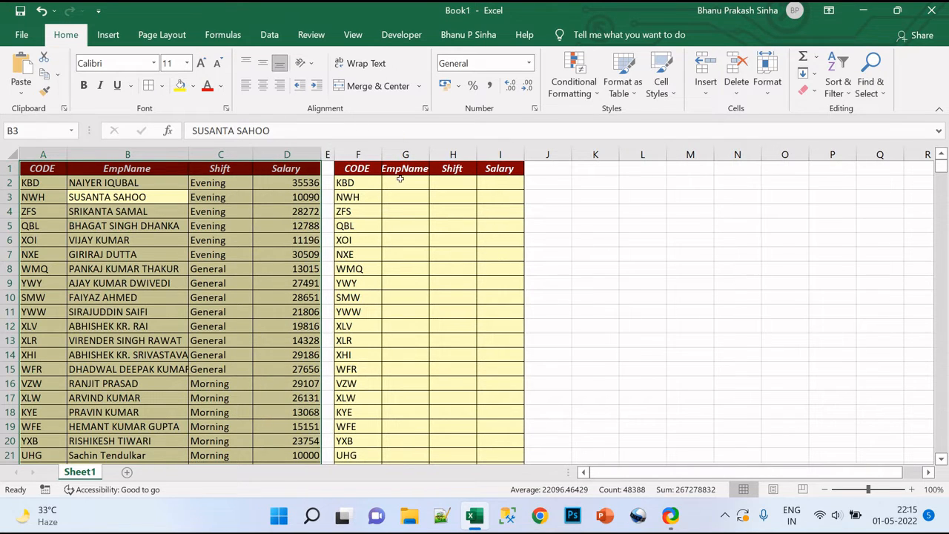
pyautogui.click(400, 181)
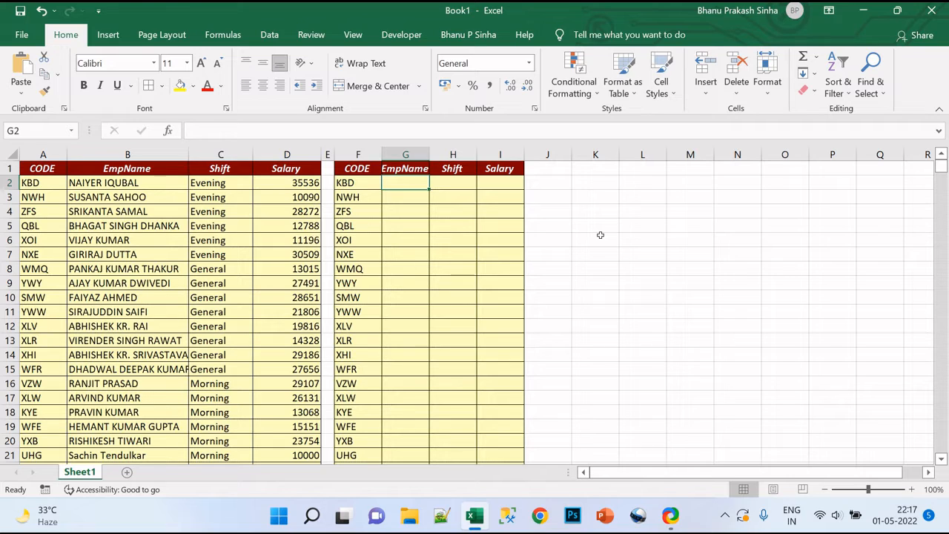
pyautogui.write('=')
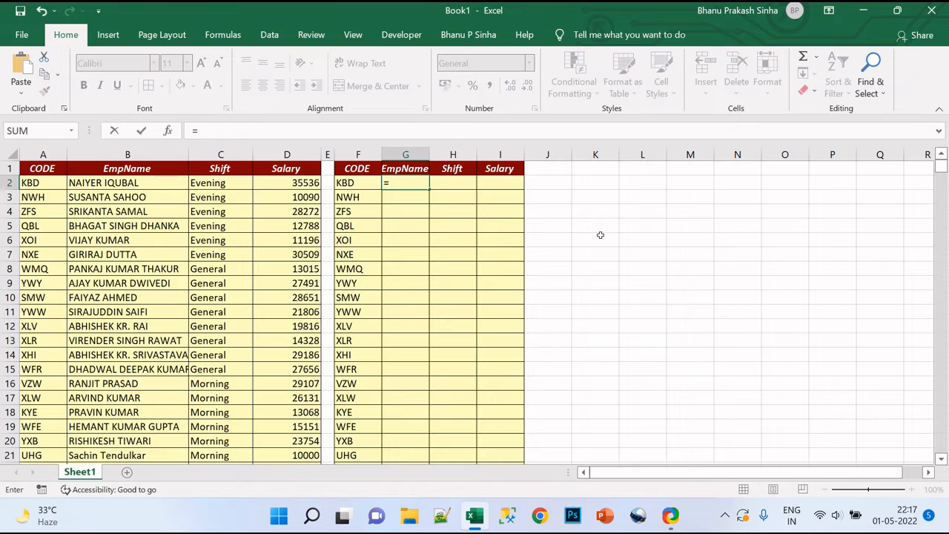
pyautogui.press('BackSpace')
pyautogui.press('Escape')
pyautogui.write('+')
pyautogui.press('BackSpace')
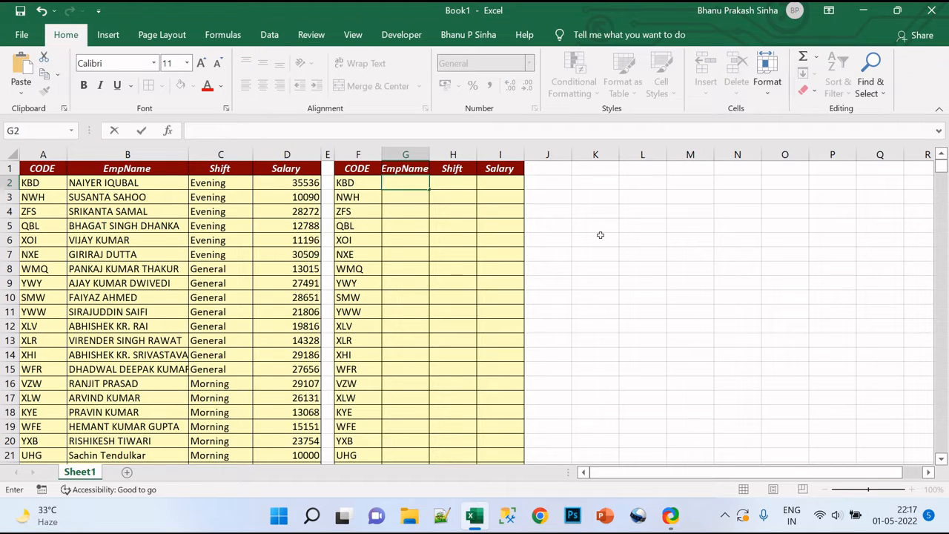
pyautogui.write('=')
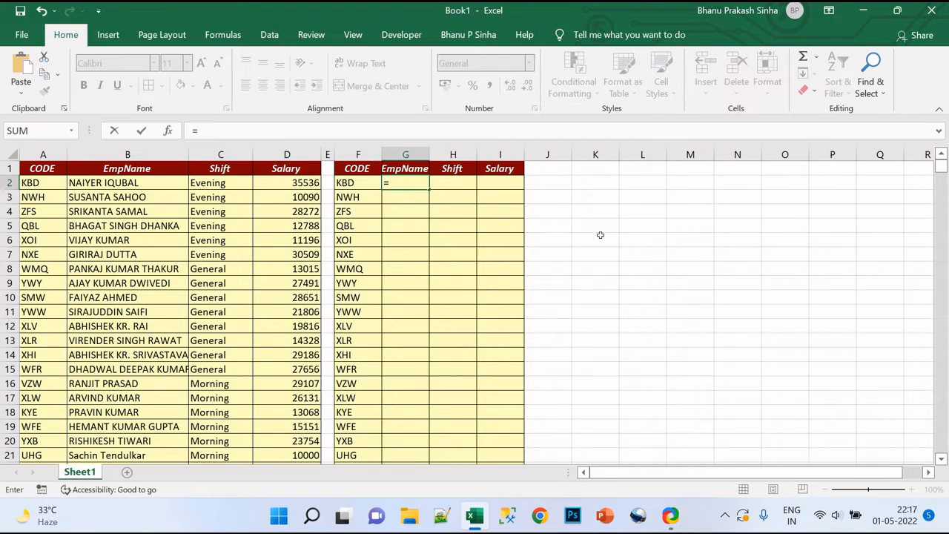
pyautogui.write('vlo')
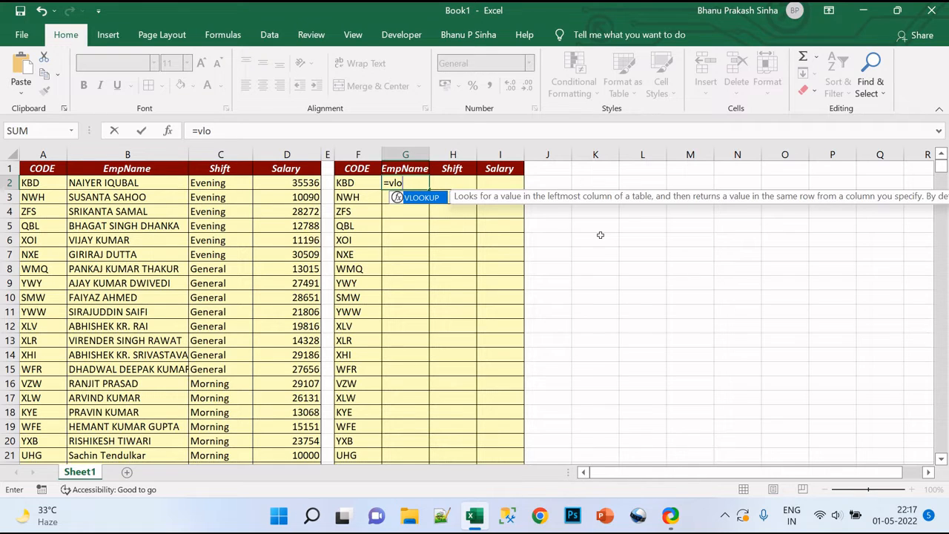
pyautogui.press('Tab')
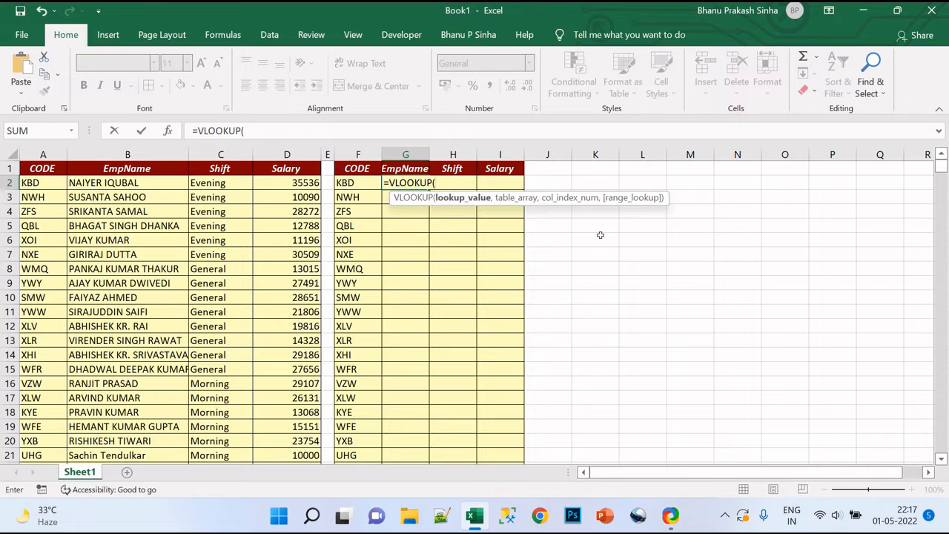
pyautogui.press('BackSpace')
pyautogui.press('BackSpace')
pyautogui.press('BackSpace')
pyautogui.press('BackSpace')
pyautogui.press('BackSpace')
pyautogui.press('BackSpace')
pyautogui.press('BackSpace')
pyautogui.press('BackSpace')
pyautogui.press('BackSpace')
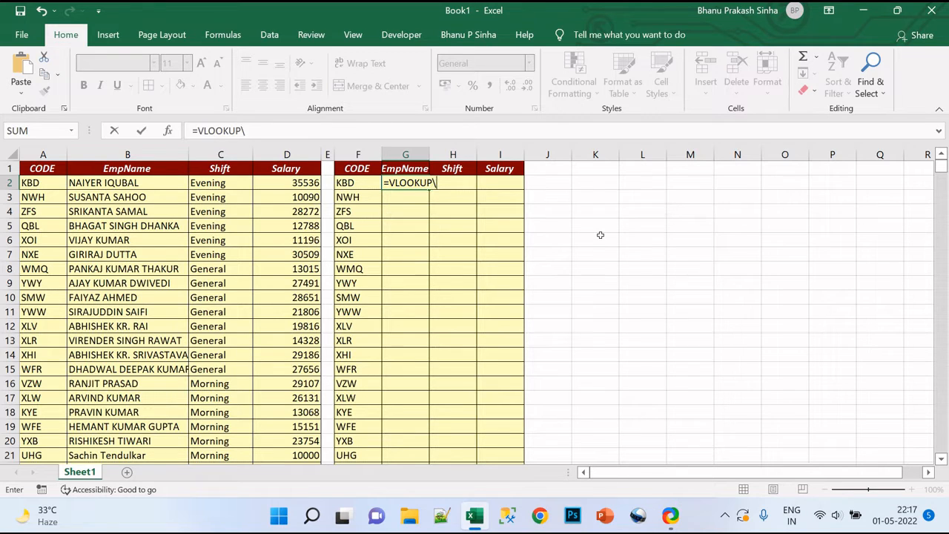
# Start a VLOOKUP formula in G2 with the column-locked reference $F2 as the lookup value.
pyautogui.write('=vloo')
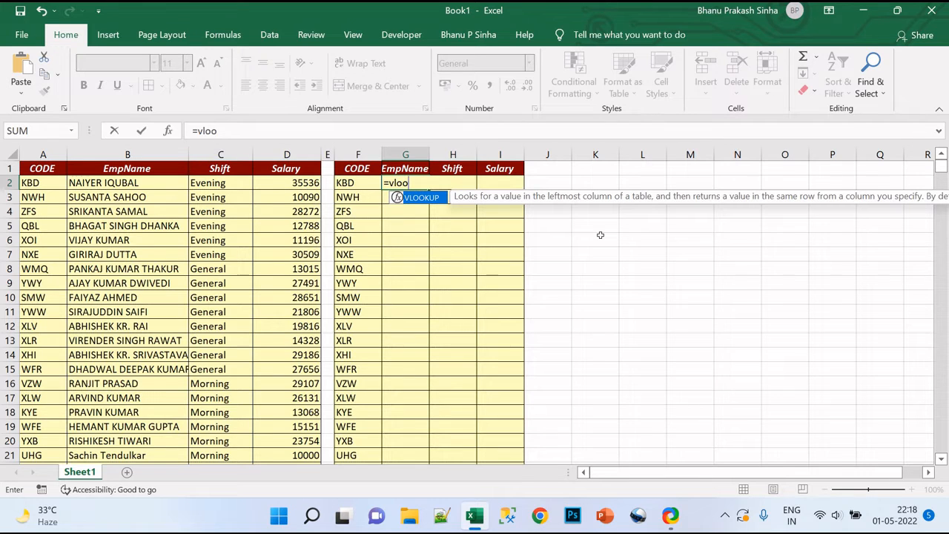
pyautogui.write('kup(')
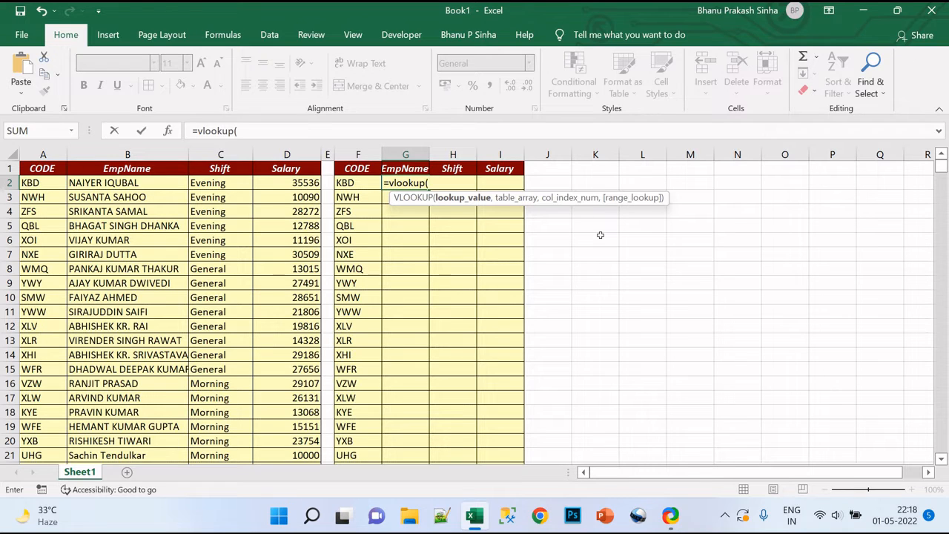
pyautogui.press('Left')
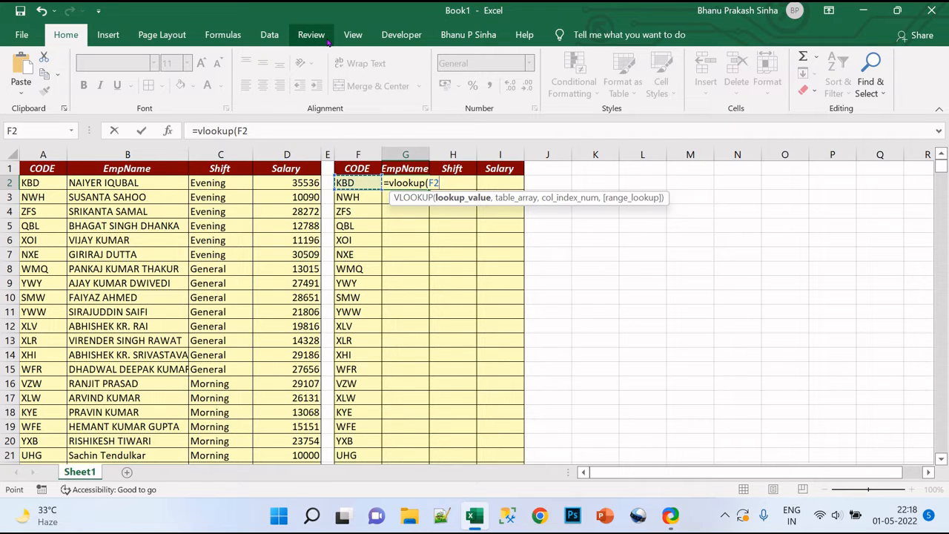
pyautogui.click(241, 131)
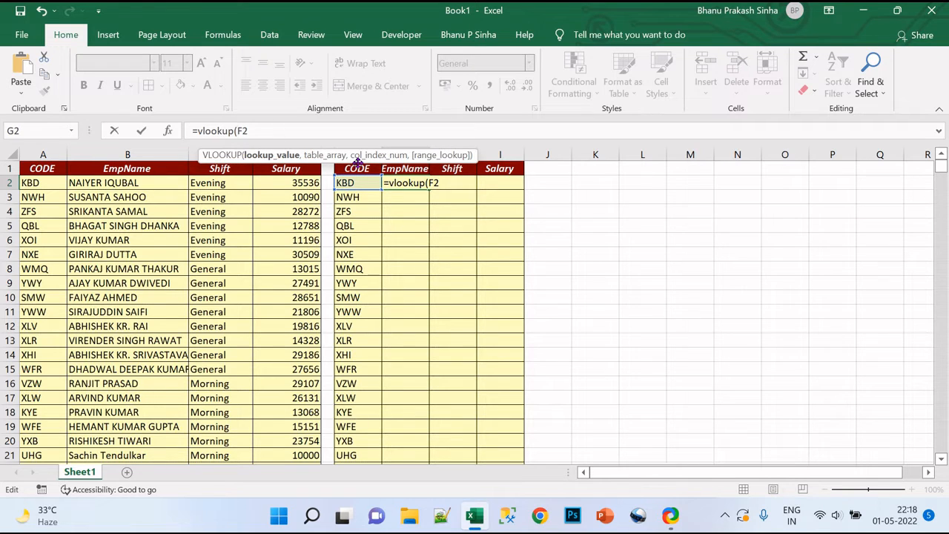
pyautogui.write('$F2,')
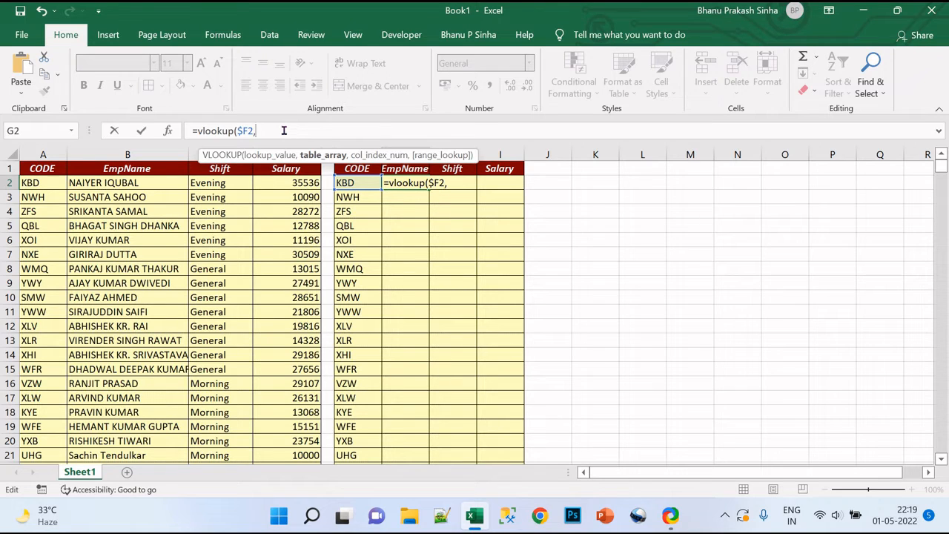
# Set the VLOOKUP table array to the whole source table as the absolute range $A$1:$D$12097.
pyautogui.click(32, 167)
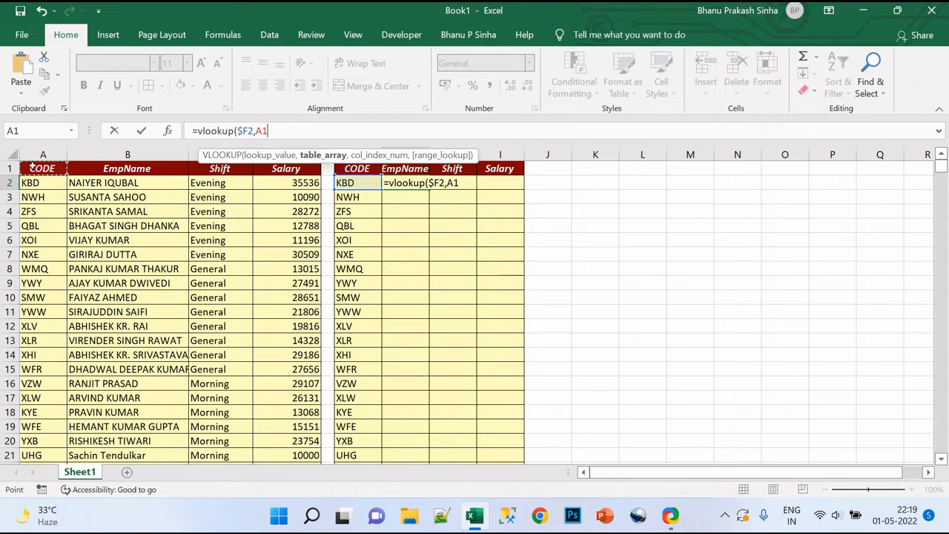
pyautogui.hotkey('shift', 'Right')
pyautogui.hotkey('shift', 'Right')
pyautogui.hotkey('shift', 'Right')
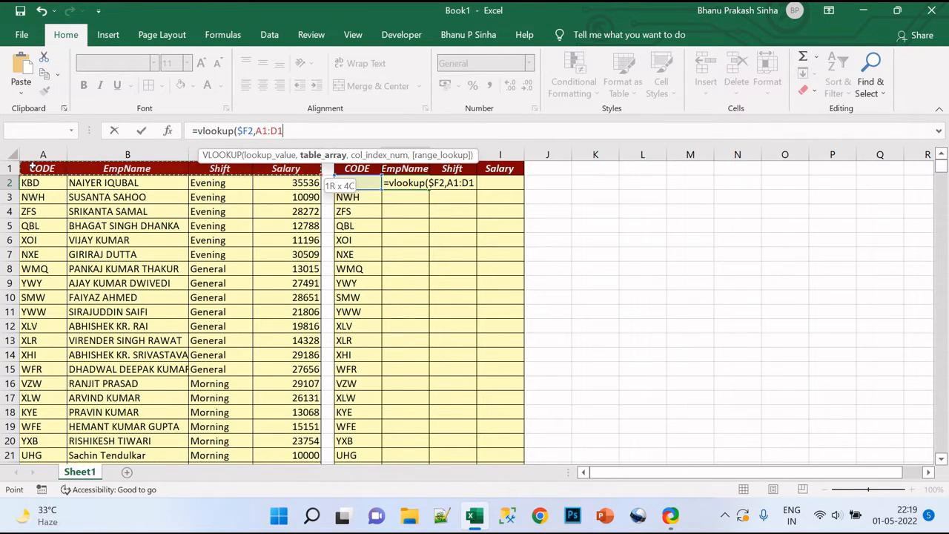
pyautogui.hotkey('ctrl', 'shift', 'Down')
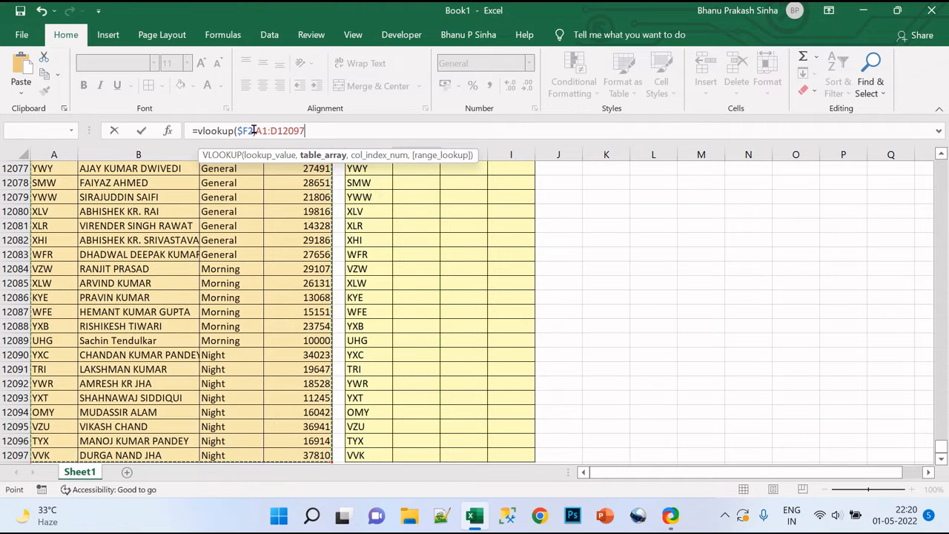
pyautogui.press('F4')
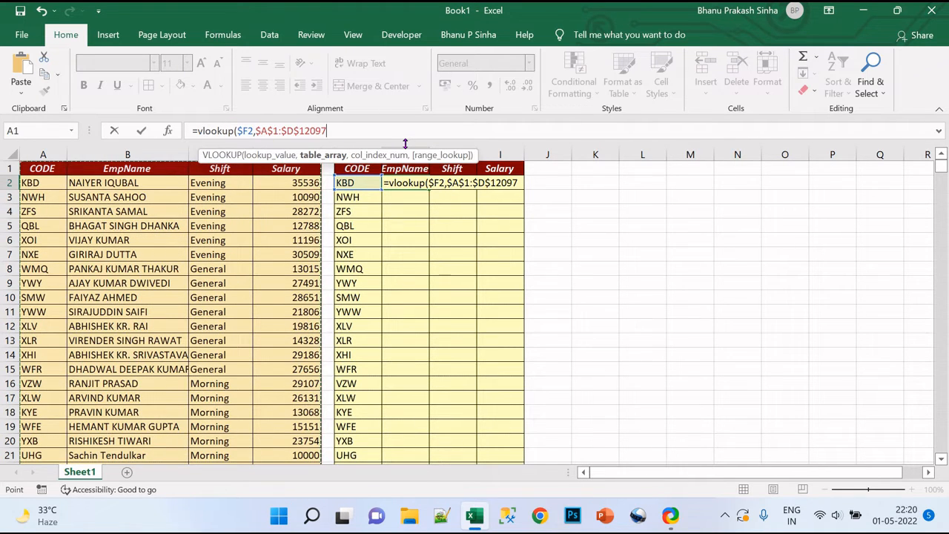
pyautogui.write(',')
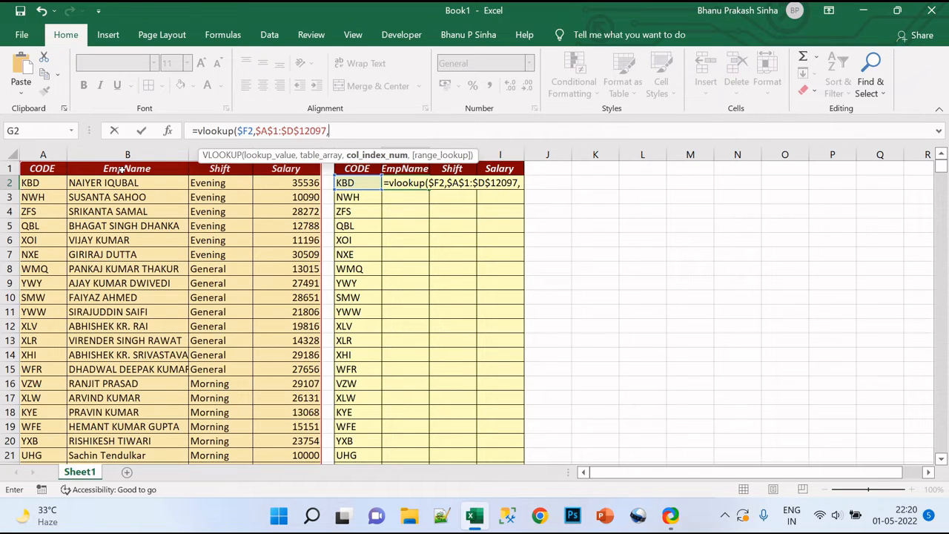
# Complete the VLOOKUP in G2 with column index 2 and range lookup 0 for an exact match.
pyautogui.write('2')
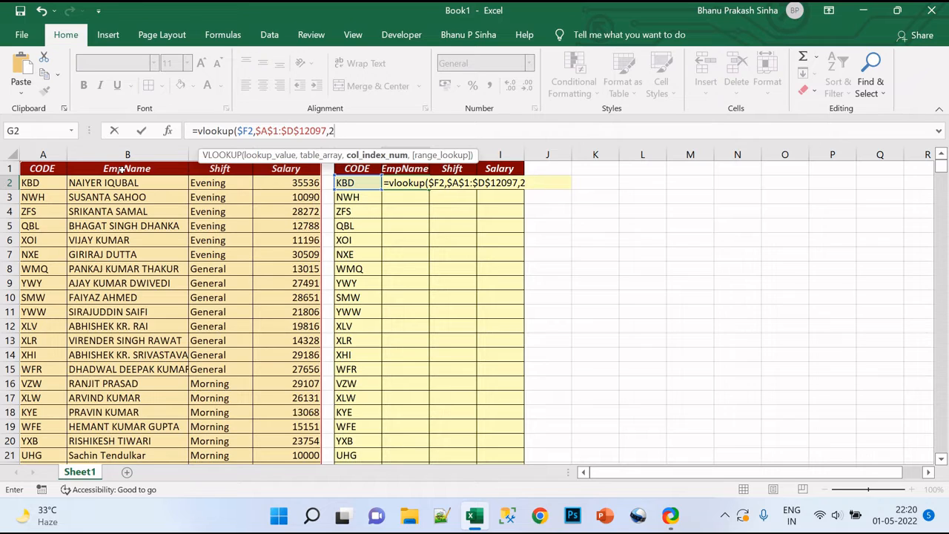
pyautogui.write(',')
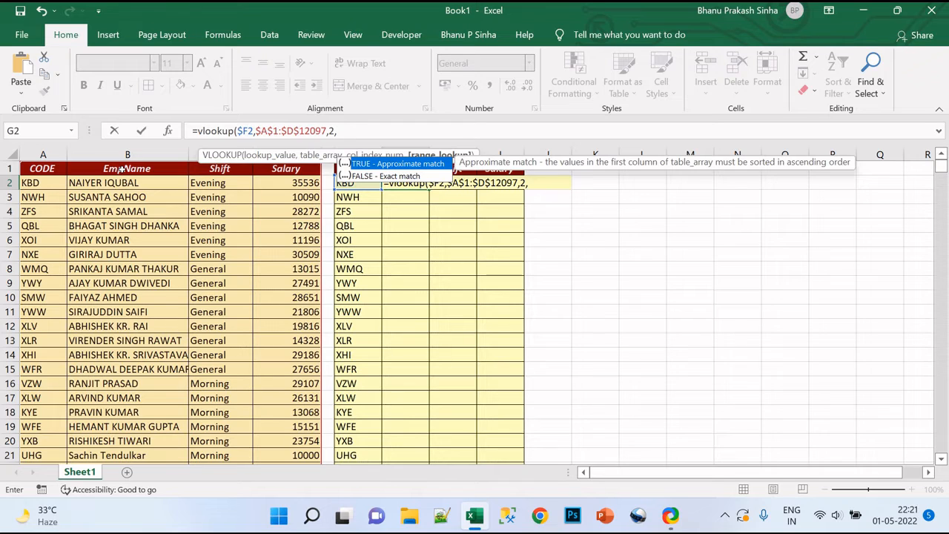
pyautogui.write('0')
pyautogui.press('Down')
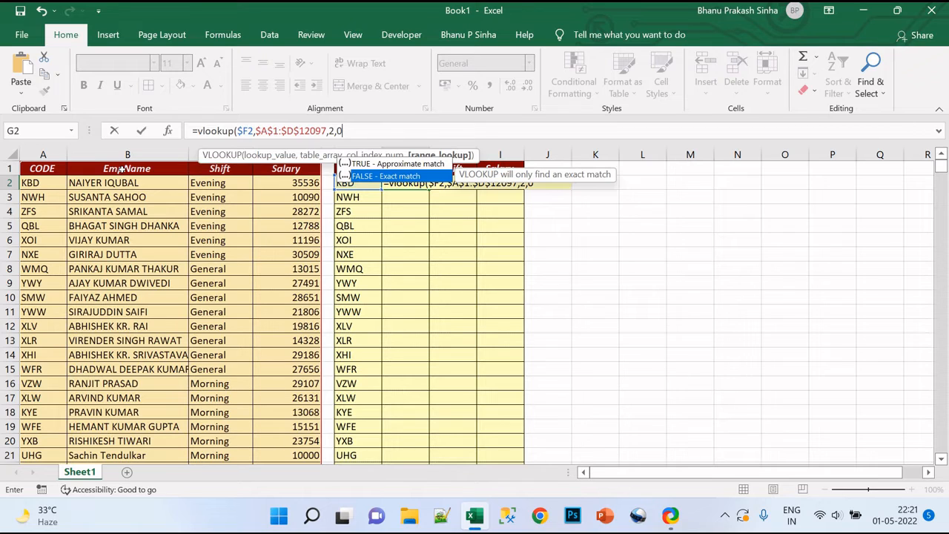
pyautogui.write(')')
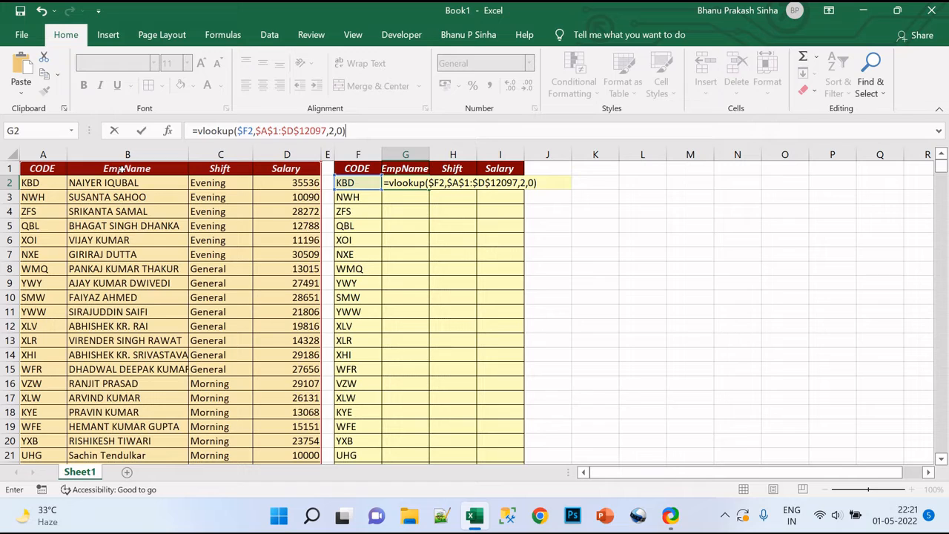
pyautogui.press('Return')
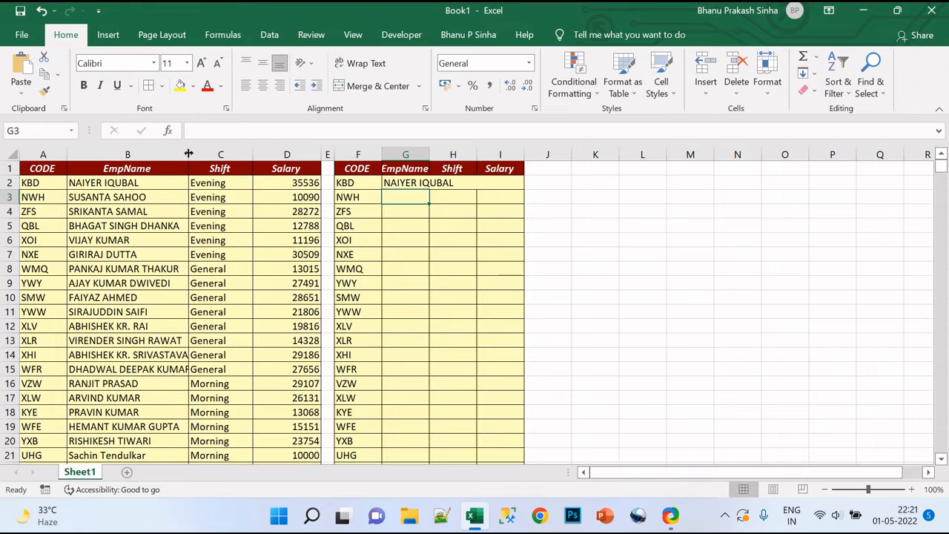
# Widen source column B until the longest employee names fit completely.
pyautogui.moveTo(188, 154); pyautogui.dragTo(215, 154)
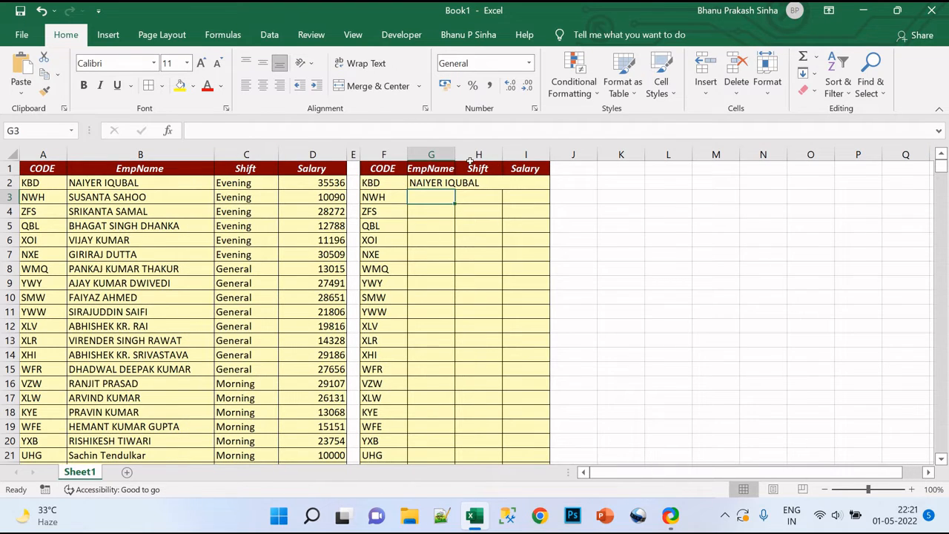
# Widen the second table's EmpName column G so the employee name in G2 fits completely.
pyautogui.moveTo(456, 154); pyautogui.dragTo(489, 160)
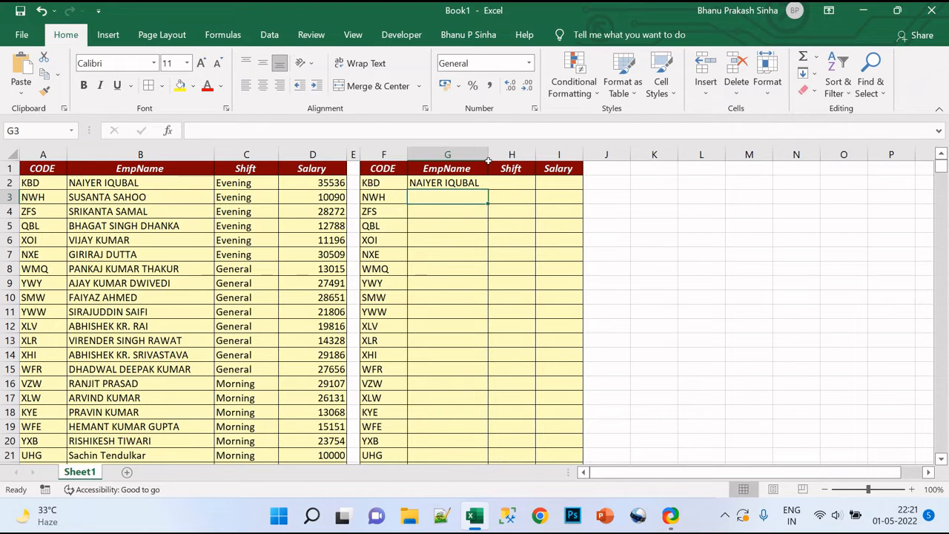
# Copy the VLOOKUP formula from G2 into the EmpName, Shift and Salary columns over G2:I12097.
pyautogui.click(462, 183)
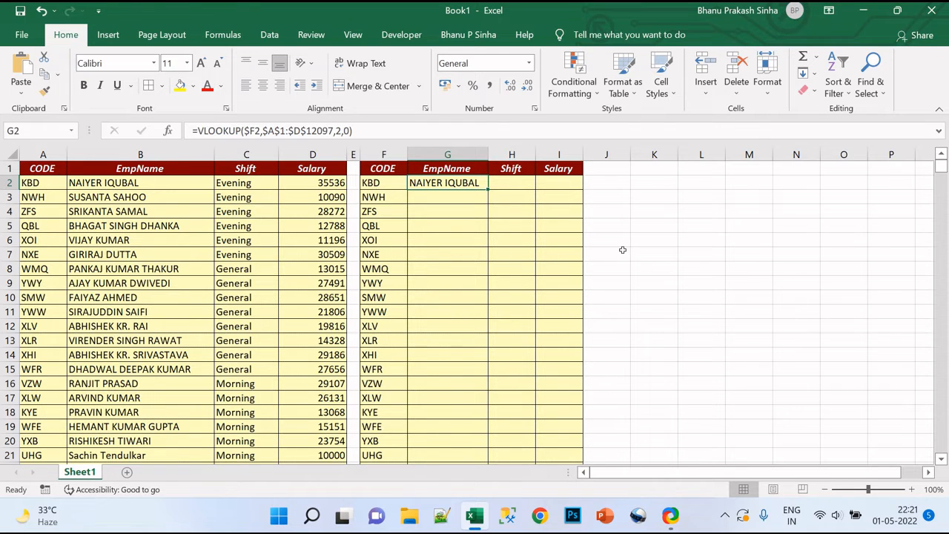
pyautogui.hotkey('ctrl', 'c')
pyautogui.press('Left')
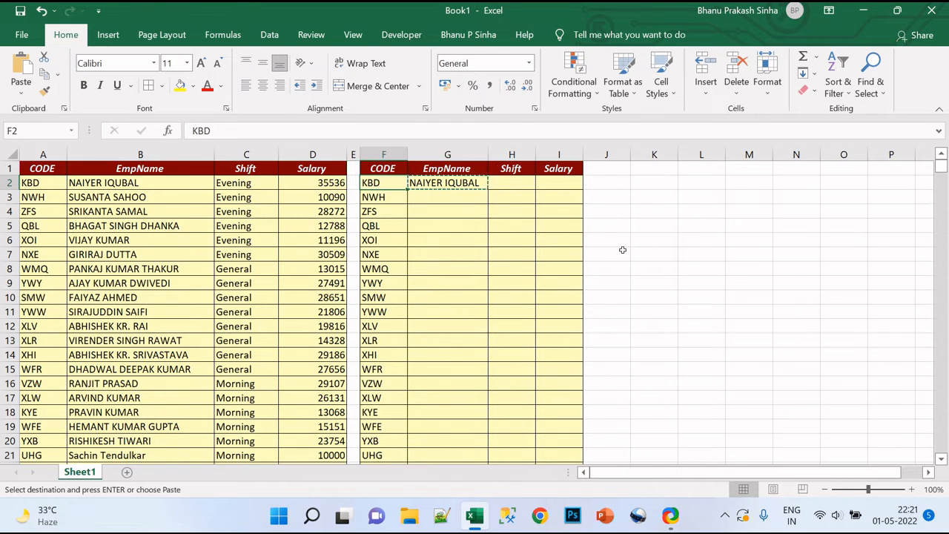
pyautogui.hotkey('ctrl', 'Down')
pyautogui.press('Right')
pyautogui.hotkey('ctrl', 'shift', 'Up')
pyautogui.hotkey('ctrl', 'shift', 'Up')
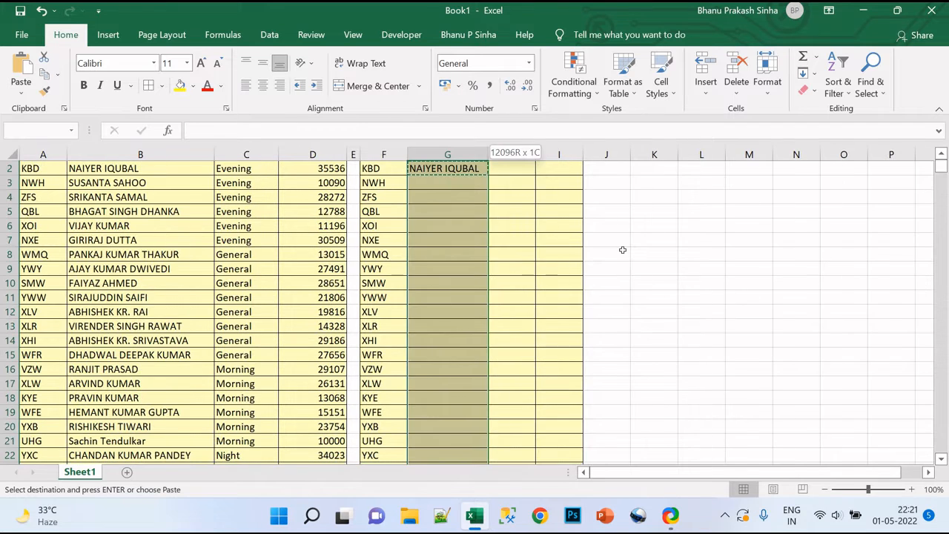
pyautogui.hotkey('shift', 'Right')
pyautogui.hotkey('shift', 'Right')
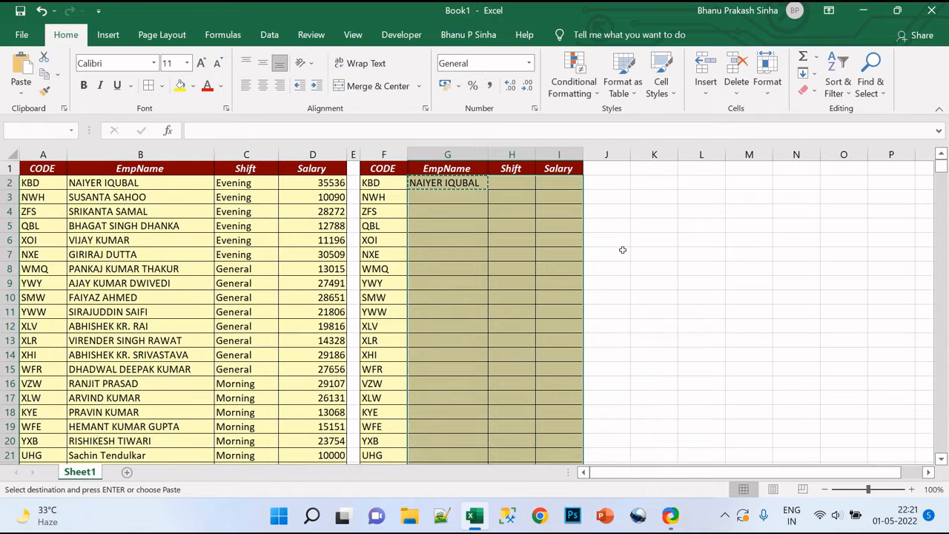
pyautogui.hotkey('ctrl', 'v')
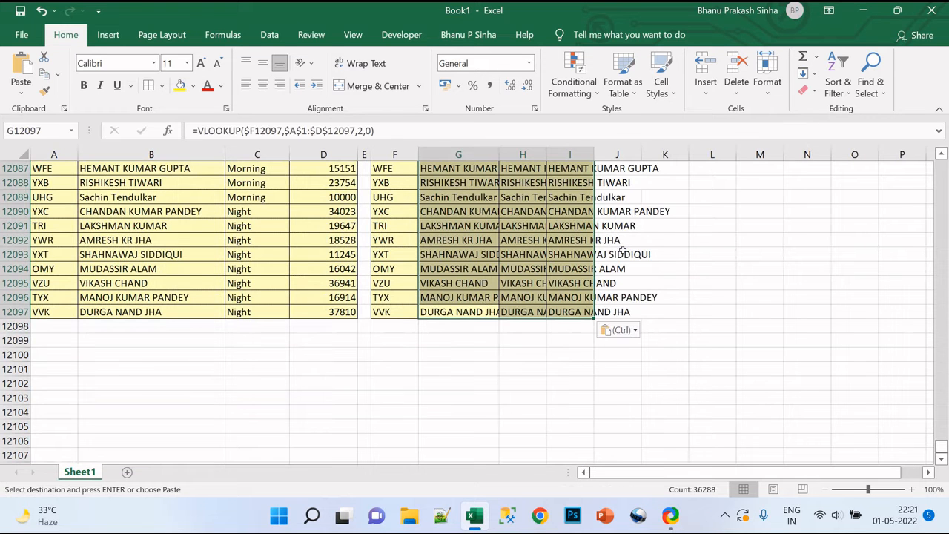
# Undo the last paste of the lookup formula and return to cell G2.
pyautogui.hotkey('ctrl', 'z')
pyautogui.press('Up')
pyautogui.press('Up')
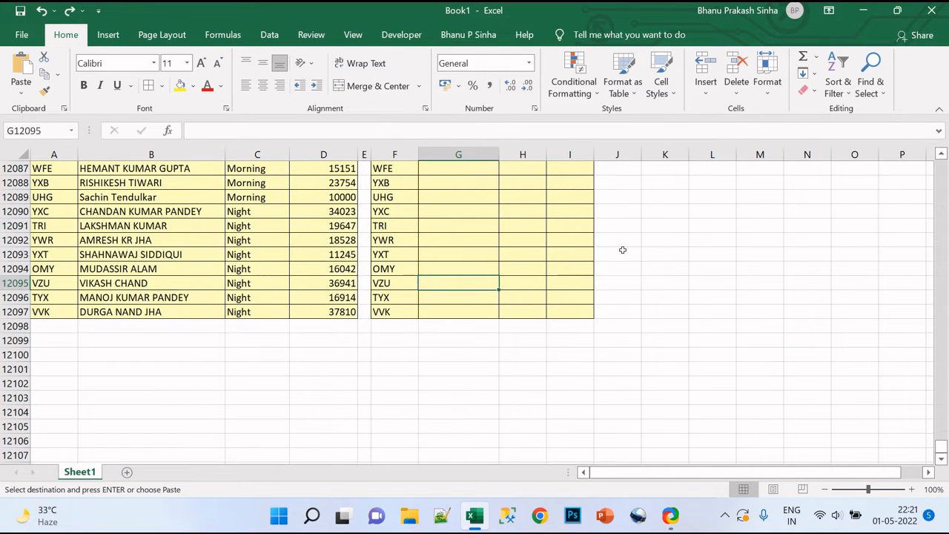
pyautogui.hotkey('ctrl', 'Up')
pyautogui.hotkey('ctrl', 'Up')
pyautogui.press('Down')
pyautogui.press('Left')
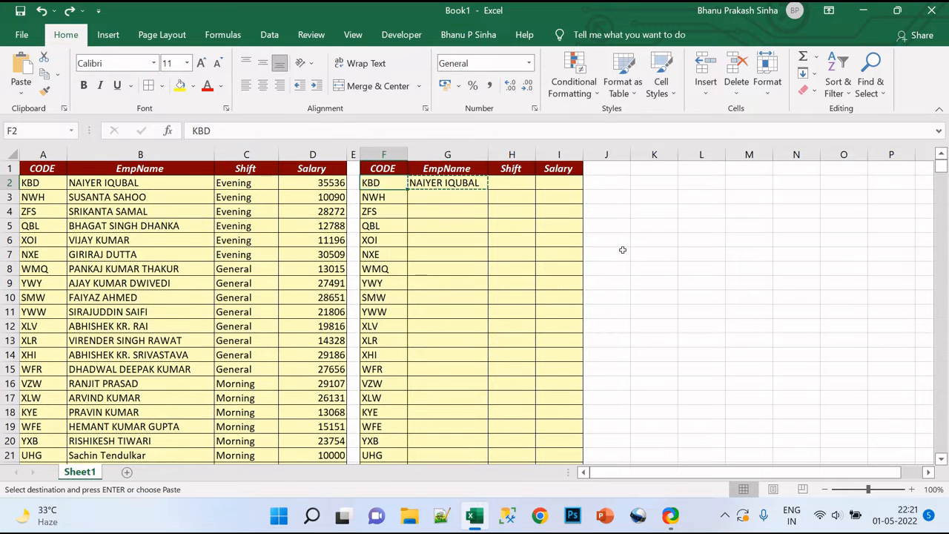
pyautogui.press('Right')
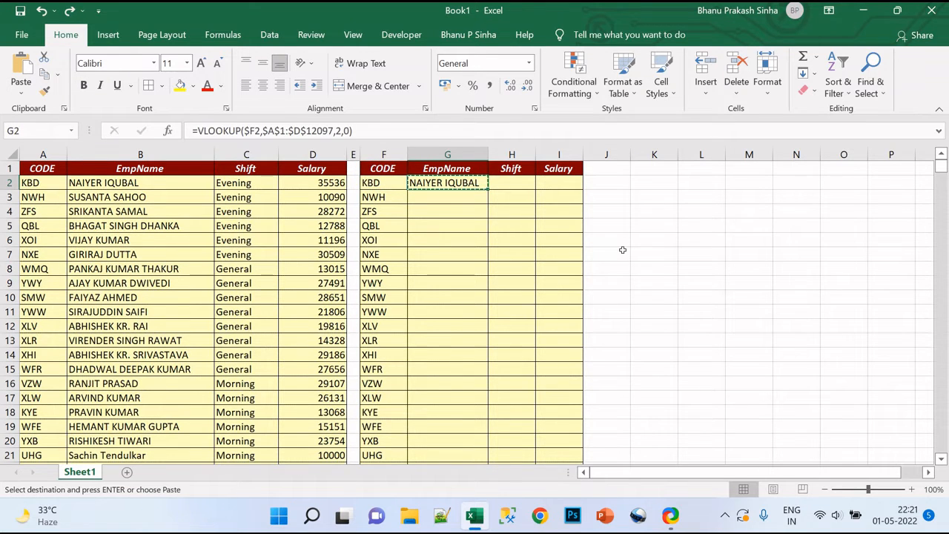
# Paste the copied formula down the EmpName column to row 12097 and fill it right across Shift and Salary.
pyautogui.press('Left')
pyautogui.hotkey('ctrl', 'Down')
pyautogui.press('Right')
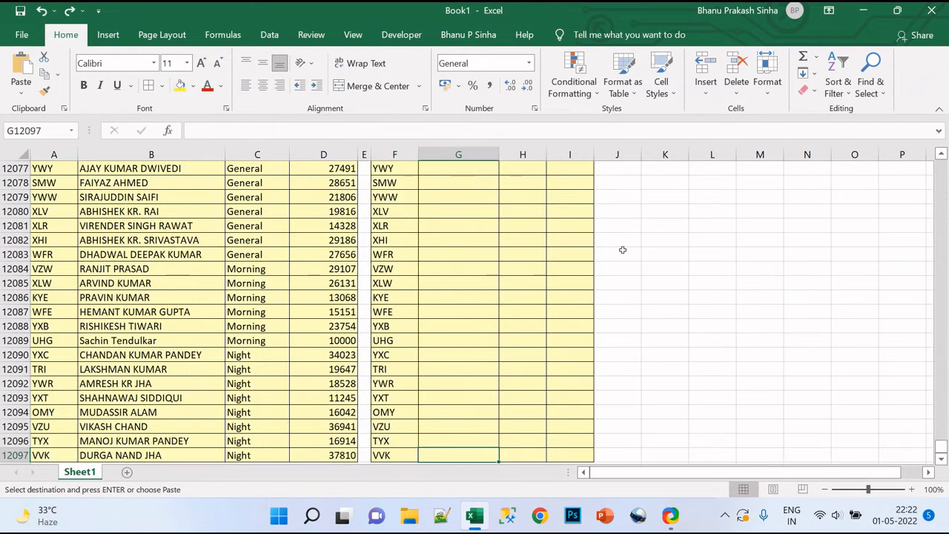
pyautogui.hotkey('ctrl', 'shift', 'Up')
pyautogui.hotkey('ctrl', 'shift', 'Up')
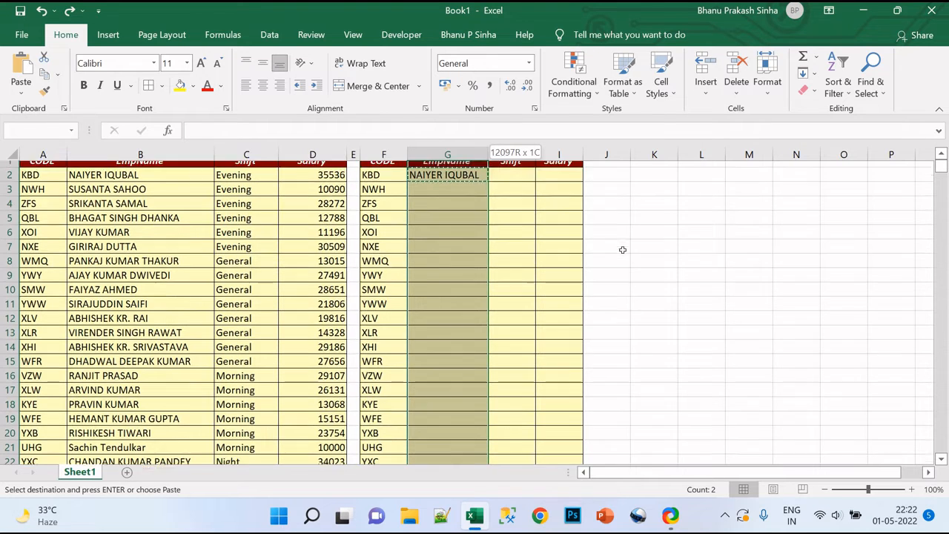
pyautogui.hotkey('shift', 'Right')
pyautogui.hotkey('shift', 'Right')
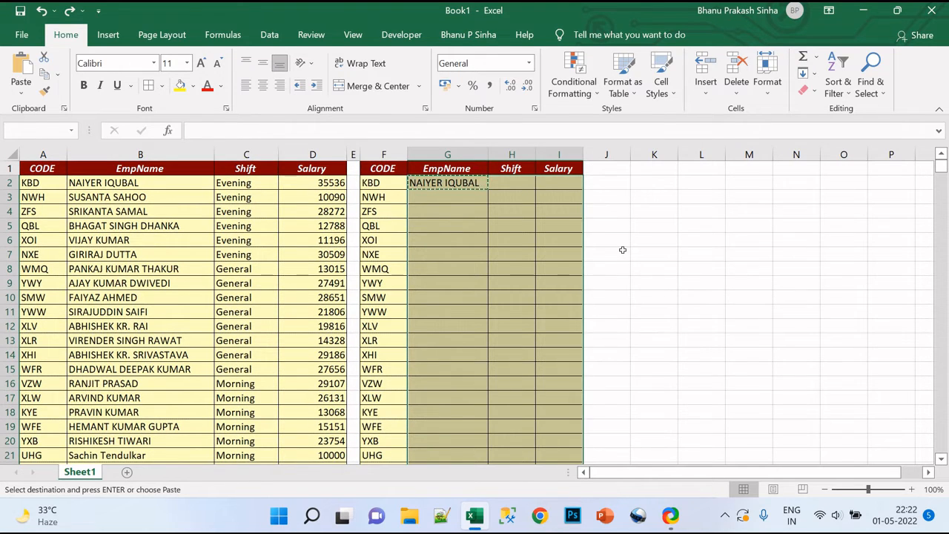
pyautogui.press('Return')
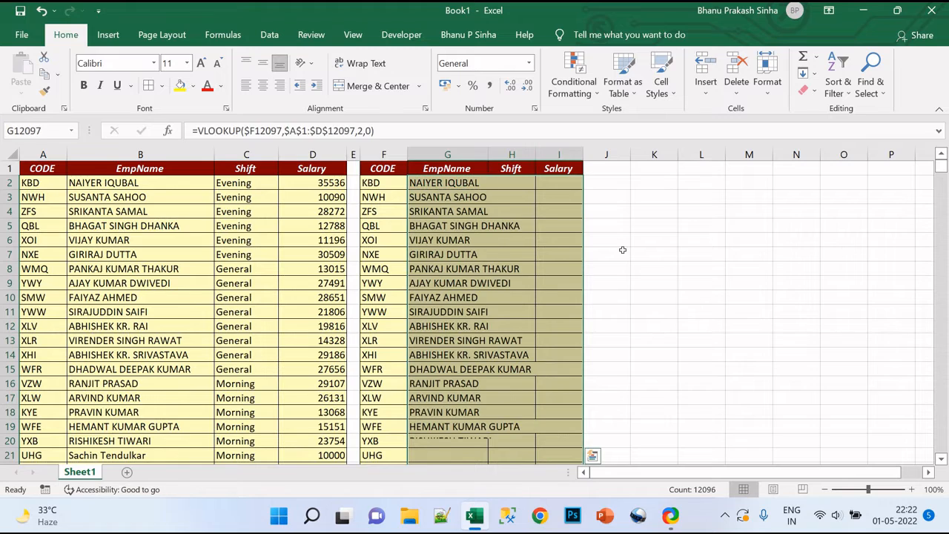
pyautogui.hotkey('ctrl', 'r')
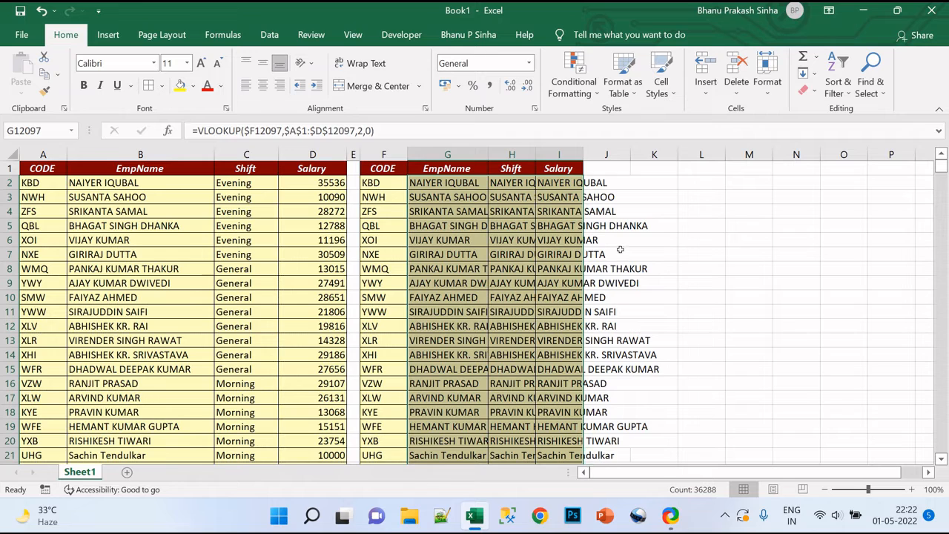
# Clear all lookup formulas from G2:I12097 and return to the empty cell G2.
pyautogui.click(460, 183)
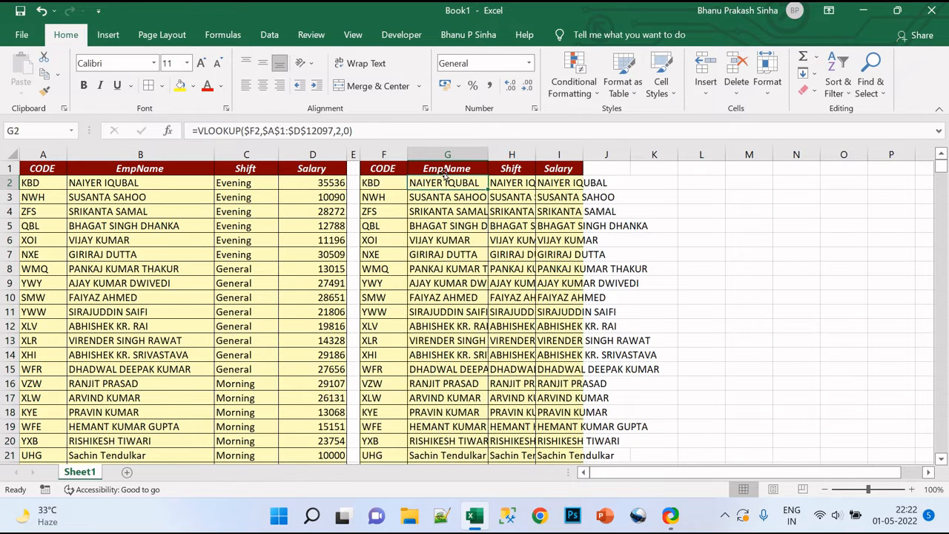
pyautogui.hotkey('ctrl', 'shift', 'Right')
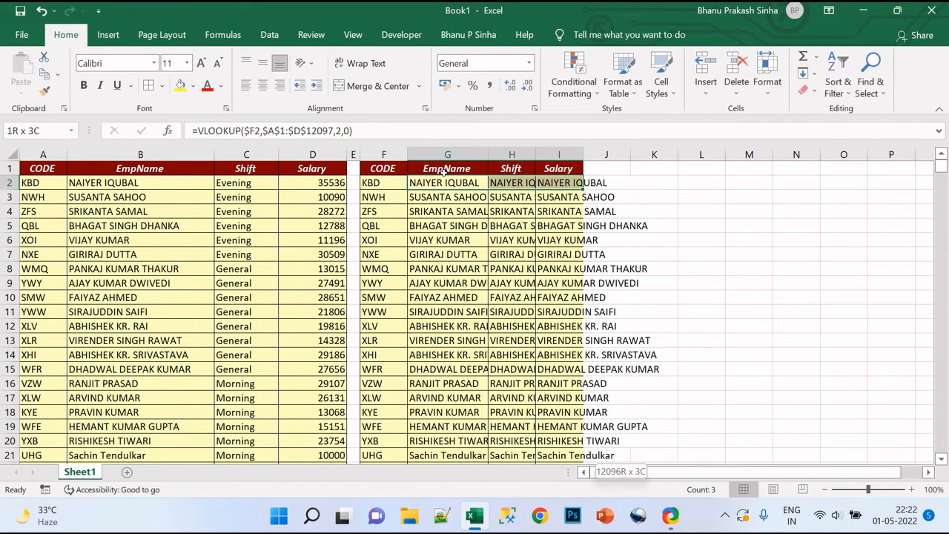
pyautogui.hotkey('ctrl', 'shift', 'Down')
pyautogui.press('Delete')
pyautogui.hotkey('ctrl', 'BackSpace')
pyautogui.click(444, 173)
pyautogui.press('Down')
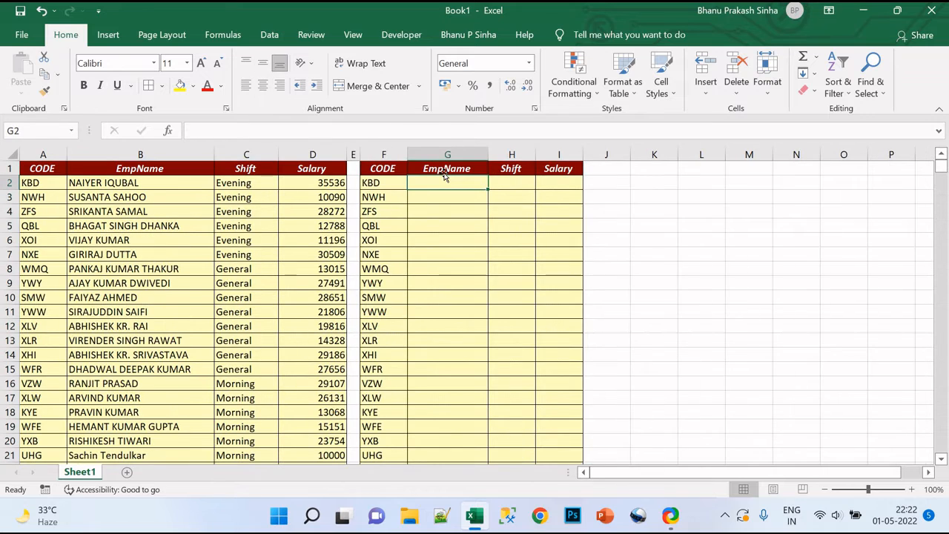
# Start a new VLOOKUP formula in G2 with the column-locked reference $F2 as the lookup value.
pyautogui.write('=v,l')
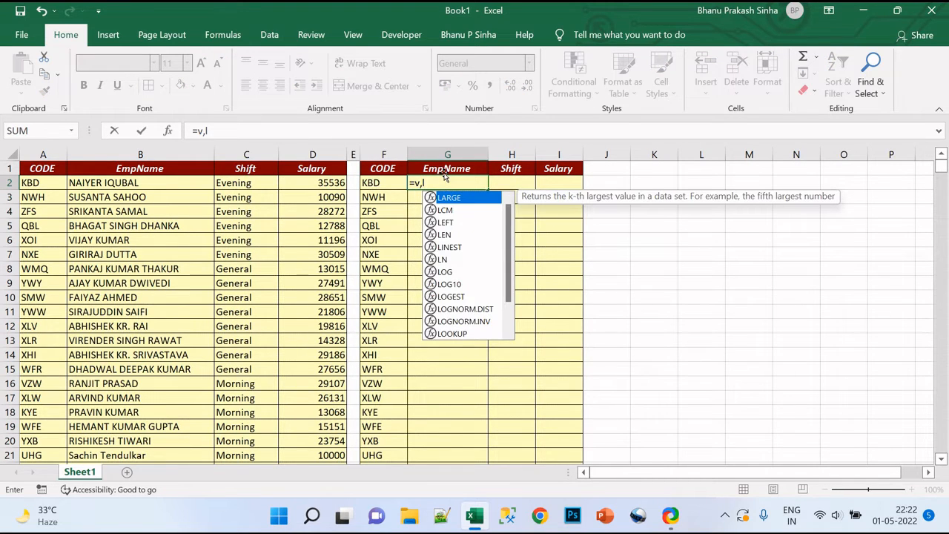
pyautogui.press('BackSpace')
pyautogui.press('BackSpace')
pyautogui.press('Tab')
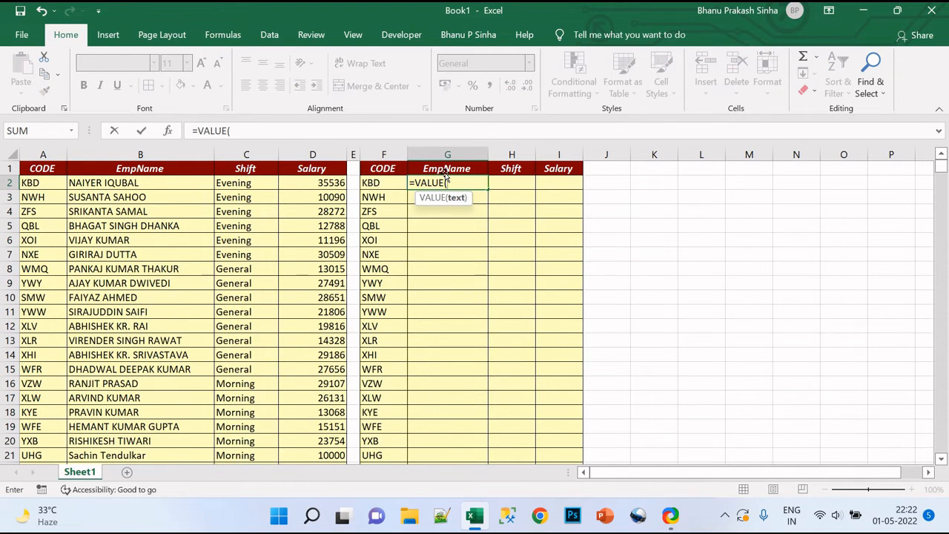
pyautogui.press('BackSpace')
pyautogui.press('BackSpace')
pyautogui.press('BackSpace')
pyautogui.press('BackSpace')
pyautogui.press('BackSpace')
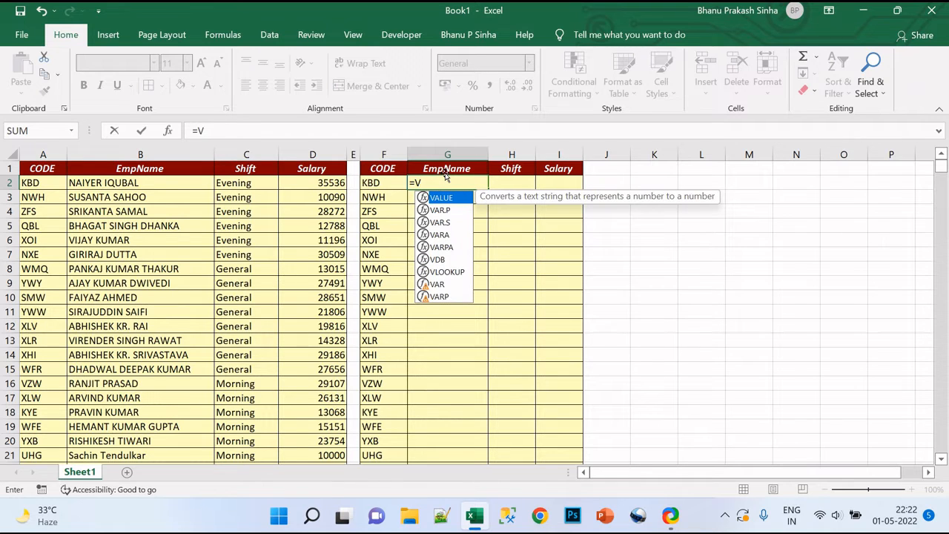
pyautogui.write('lo')
pyautogui.press('Tab')
pyautogui.press('Left')
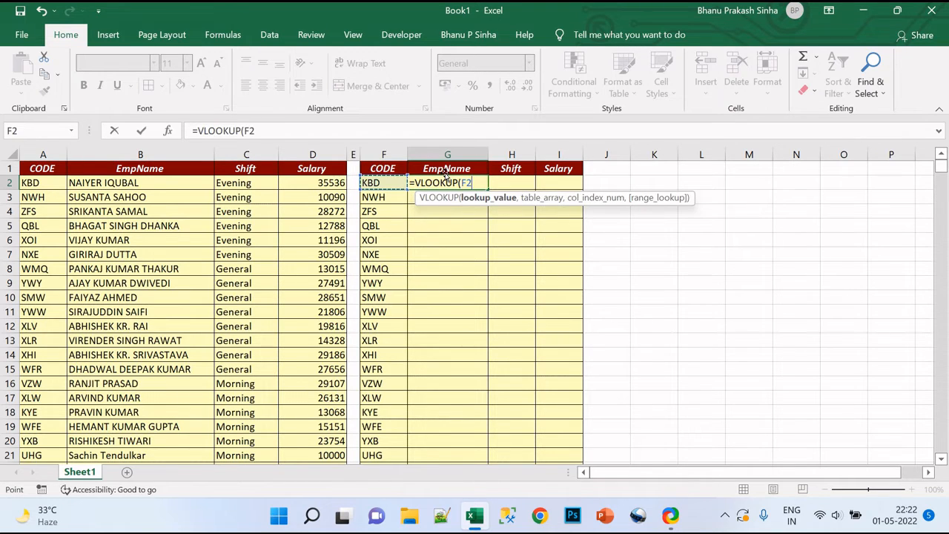
pyautogui.press('F4')
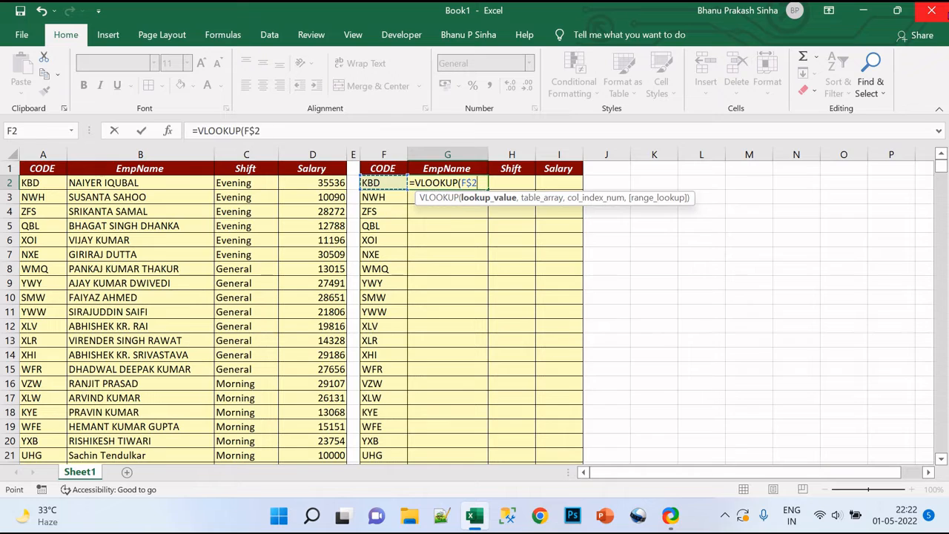
pyautogui.press('F4')
pyautogui.press('F4')
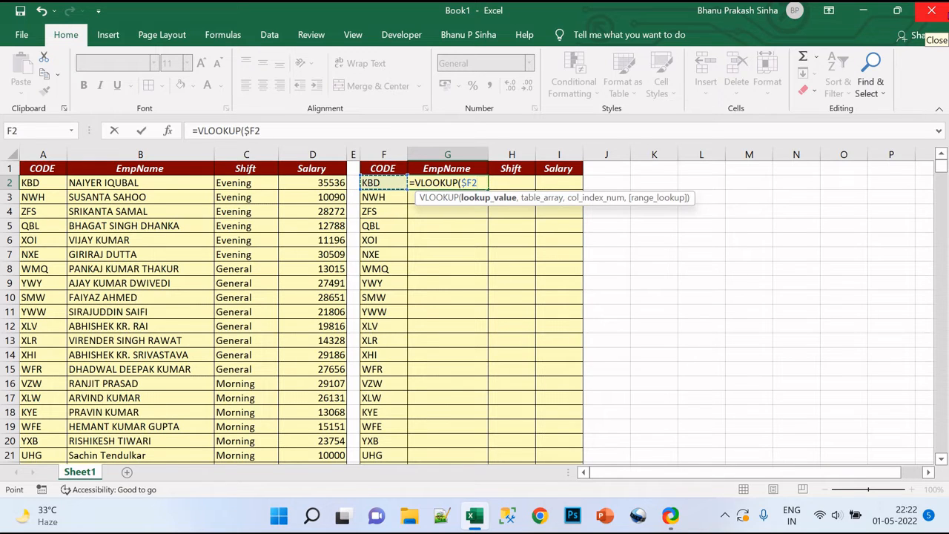
pyautogui.write(',')
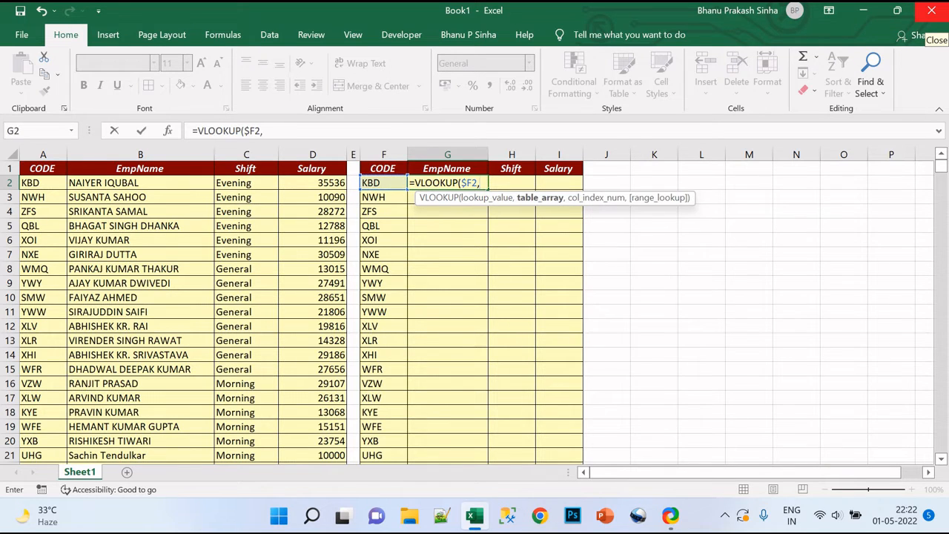
# Use the whole source table as the VLOOKUP table array, locked as $A$1:$D$12097.
pyautogui.click(43, 168)
pyautogui.hotkey('ctrl', 'shift', 'Right')
pyautogui.hotkey('ctrl', 'shift', 'Down')
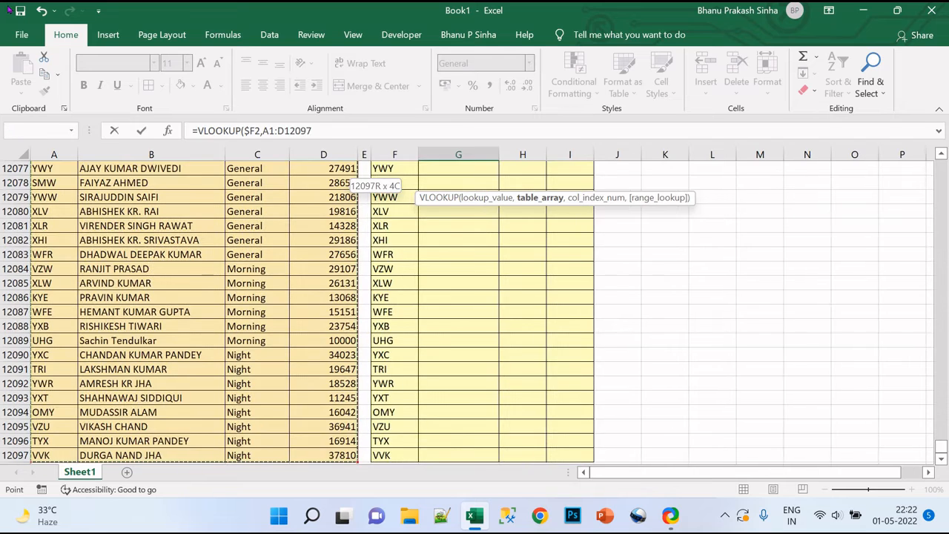
pyautogui.press('F4')
pyautogui.write(',')
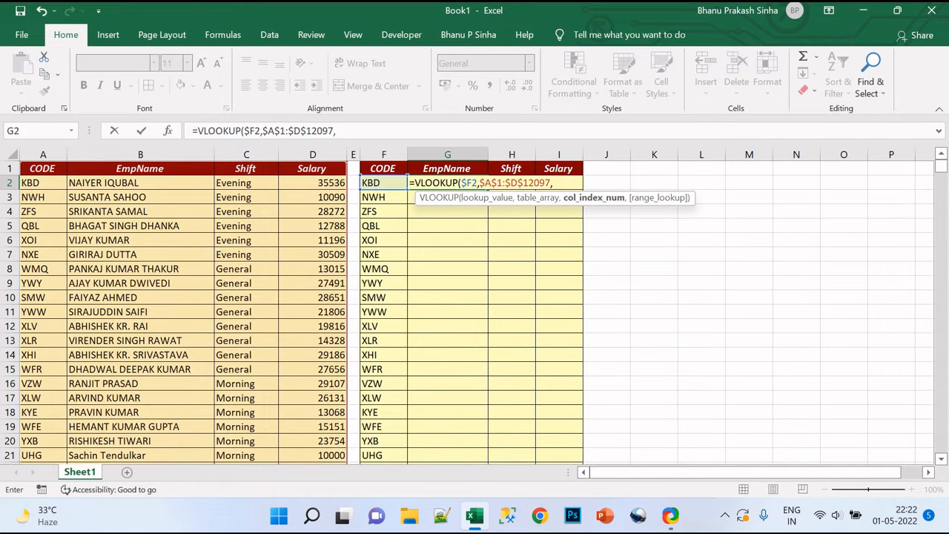
pyautogui.write('2')
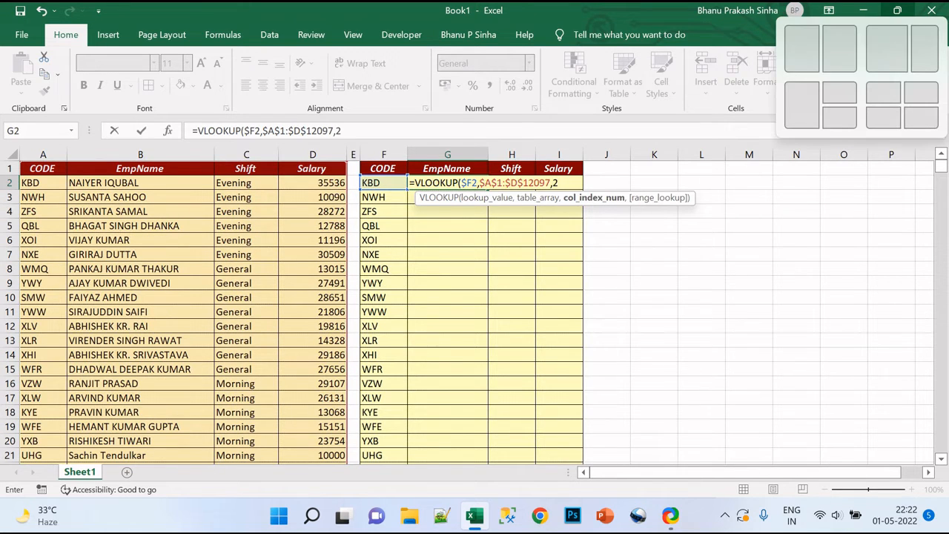
pyautogui.write(',0')
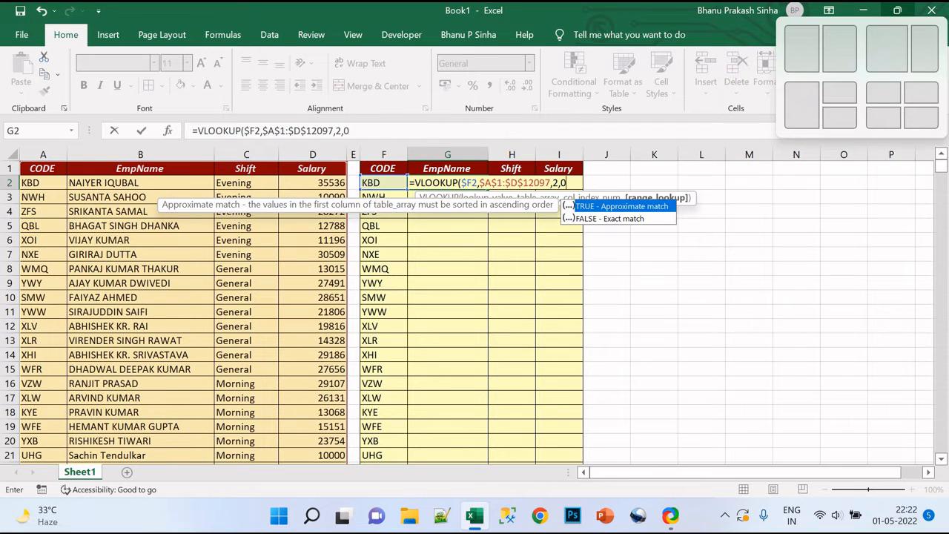
# Finish the G2 formula with column index 2 and range lookup 0 for an exact match.
pyautogui.press('Return')
# Copy the VLOOKUP formula from G2 into the Shift cell H2 and close the accidentally opened Help pane.
pyautogui.press('Up')
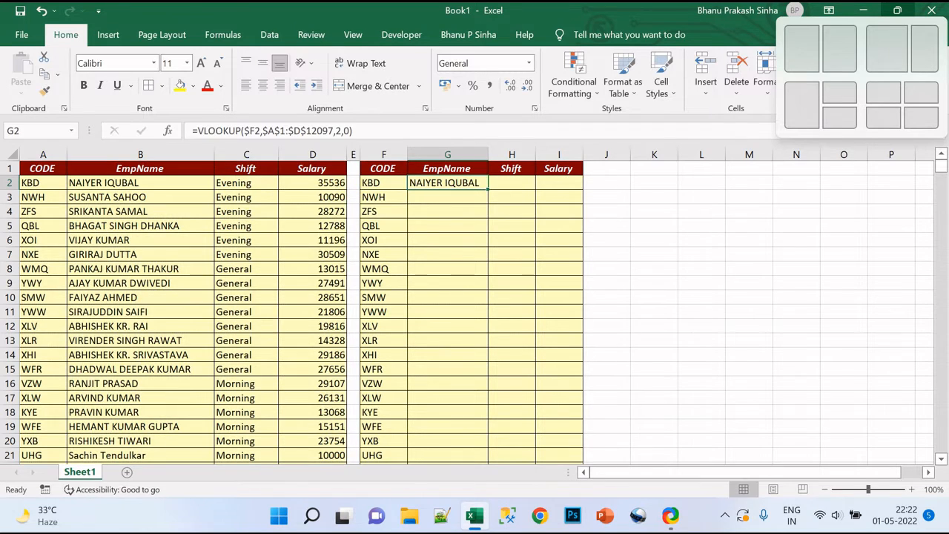
pyautogui.hotkey('ctrl', 'c')
pyautogui.press('Right')
pyautogui.hotkey('ctrl', 'v')
pyautogui.press('F1')
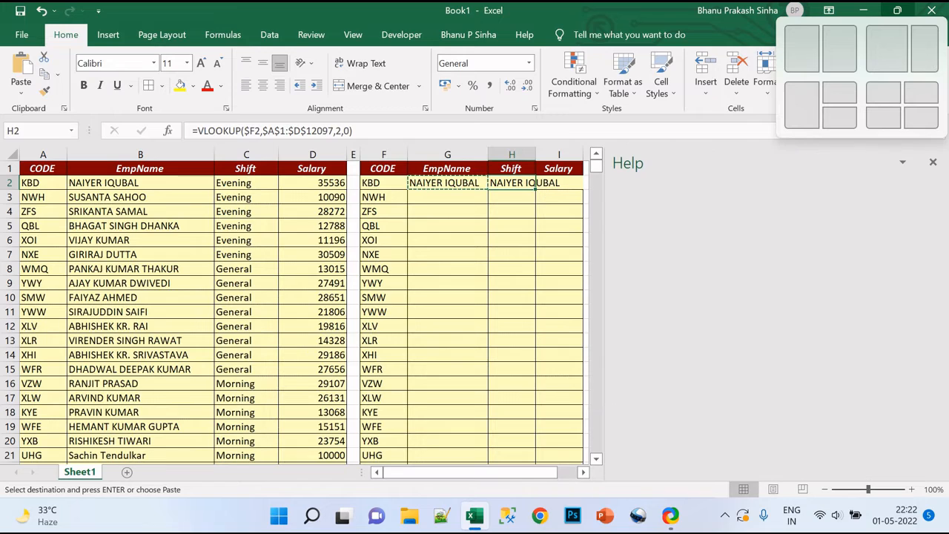
pyautogui.click(932, 162)
pyautogui.click(524, 185)
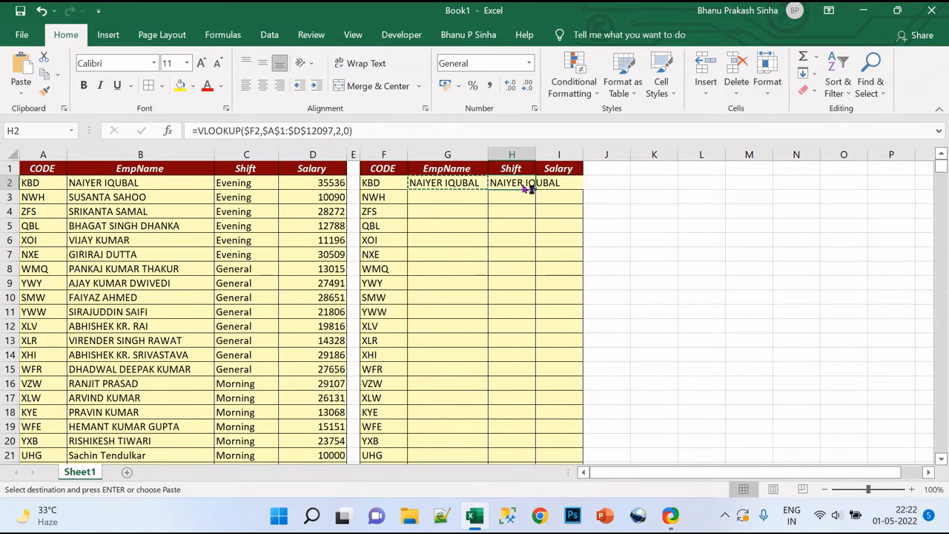
# Change the VLOOKUP column index in H2 to 3 so it returns the Shift.
pyautogui.doubleClick(522, 186)
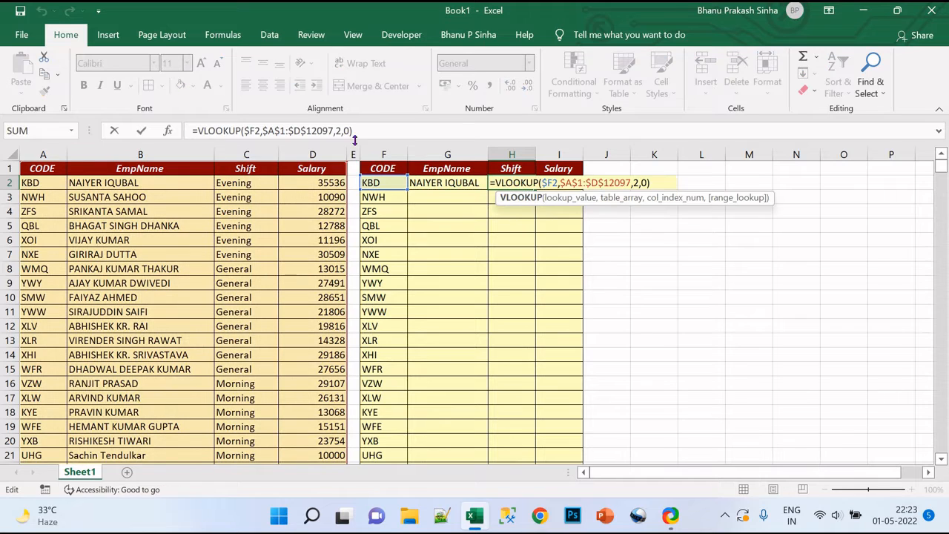
pyautogui.click(640, 183)
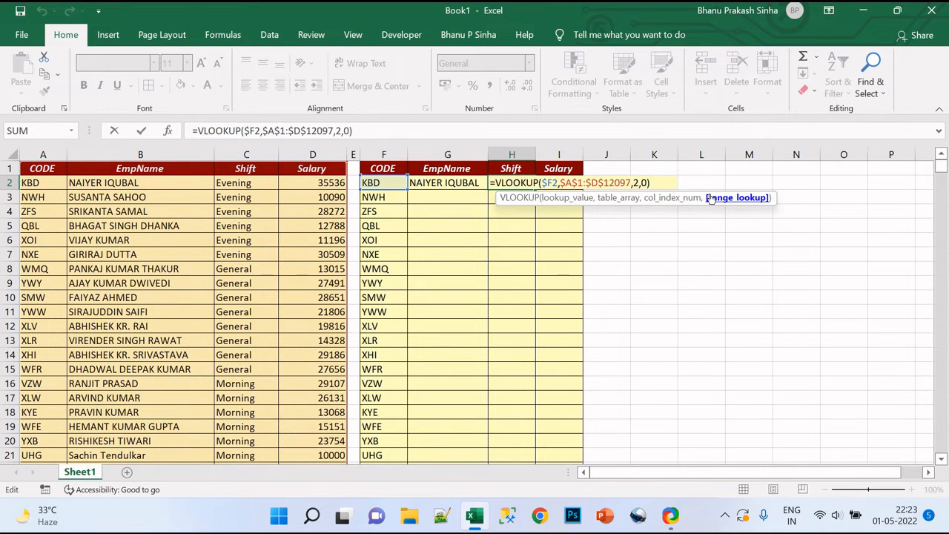
pyautogui.press('BackSpace')
pyautogui.press('BackSpace')
pyautogui.write('3,')
pyautogui.press('Return')
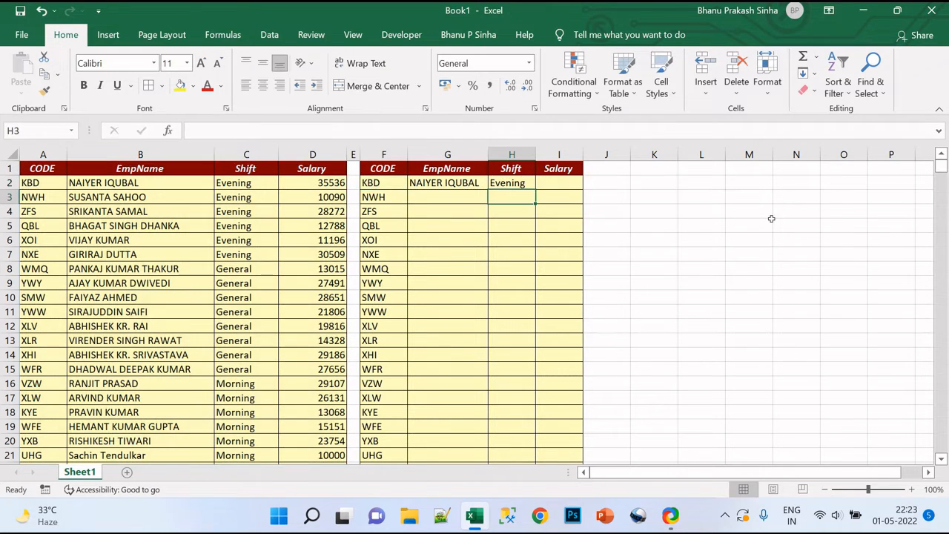
# Copy the VLOOKUP formula from H2 into the Salary cell I2.
pyautogui.press('Up')
pyautogui.hotkey('ctrl', 'c')
pyautogui.press('Right')
pyautogui.hotkey('ctrl', 'v')
pyautogui.press('F1')
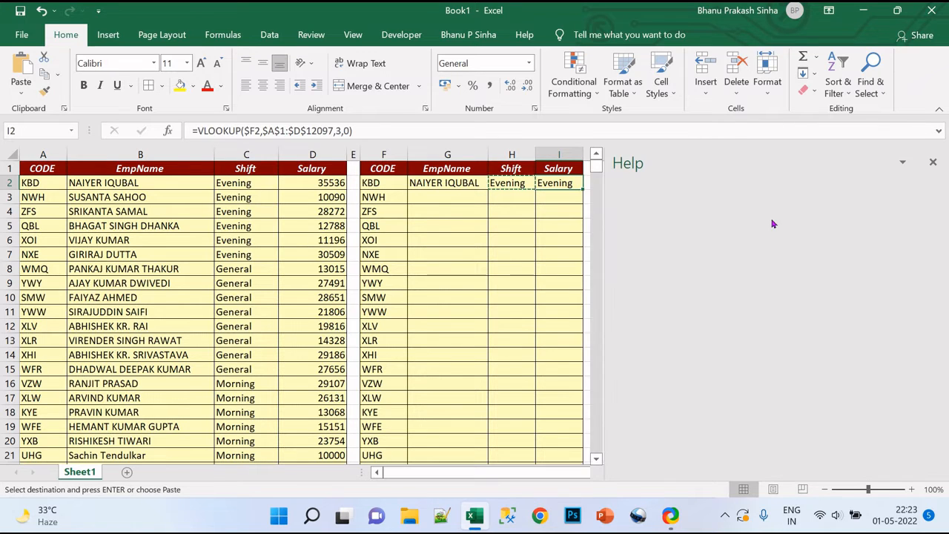
# Close the Help pane and change the VLOOKUP column index in I2 to 4 so it returns the Salary.
pyautogui.click(935, 163)
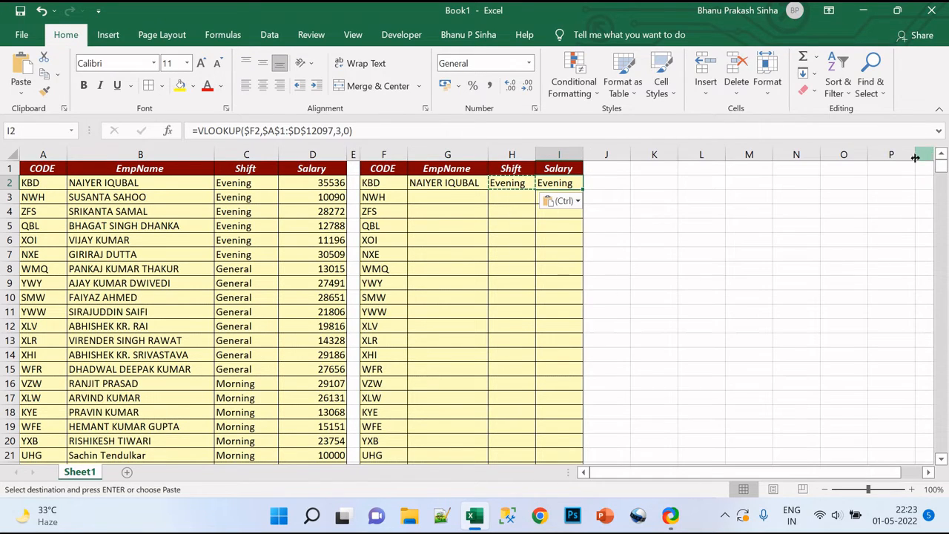
pyautogui.doubleClick(555, 184)
pyautogui.click(689, 183)
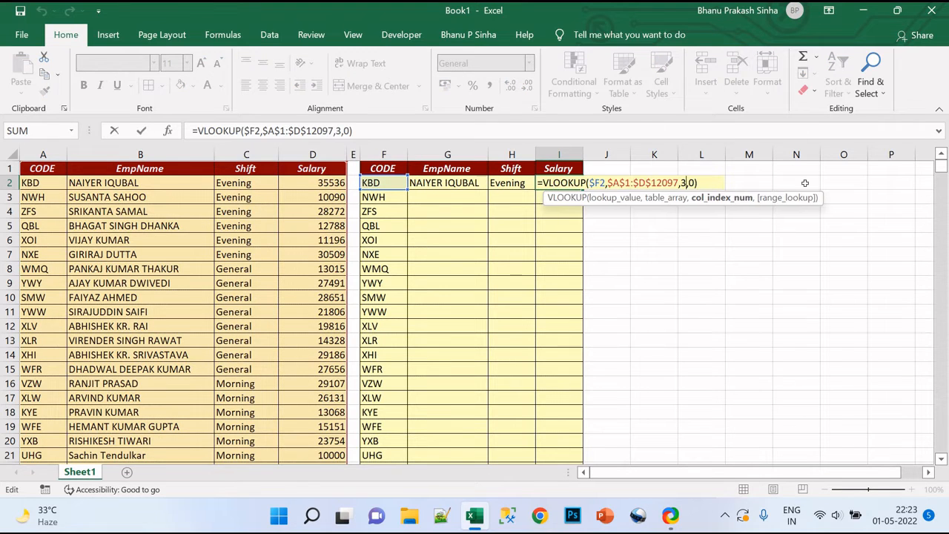
pyautogui.press('BackSpace')
pyautogui.write('4')
pyautogui.press('Return')
# Fill the G2:I2 VLOOKUP formulas down the EmpName, Shift and Salary columns to the last CODE row.
pyautogui.press('Up')
pyautogui.press('Left')
pyautogui.press('Left')
pyautogui.press('Left')
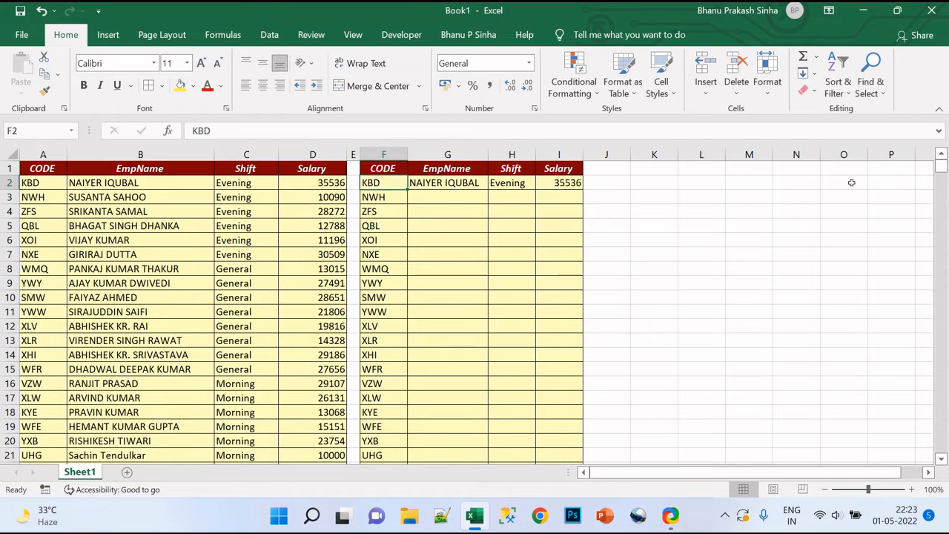
pyautogui.hotkey('ctrl', 'Down')
pyautogui.press('Right')
pyautogui.hotkey('shift', 'Right')
pyautogui.hotkey('shift', 'Right')
pyautogui.hotkey('ctrl', 'shift', 'Up')
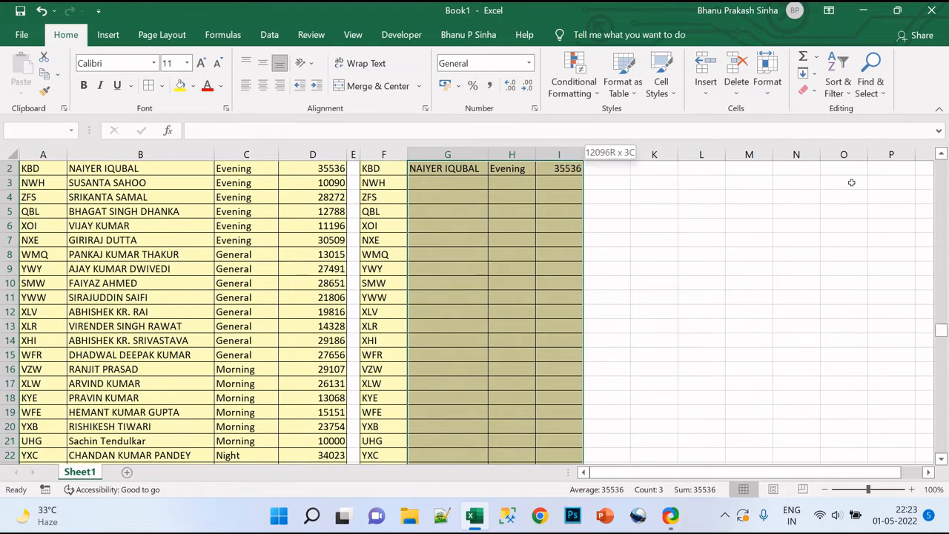
pyautogui.hotkey('ctrl', 'd')
pyautogui.press('Up')
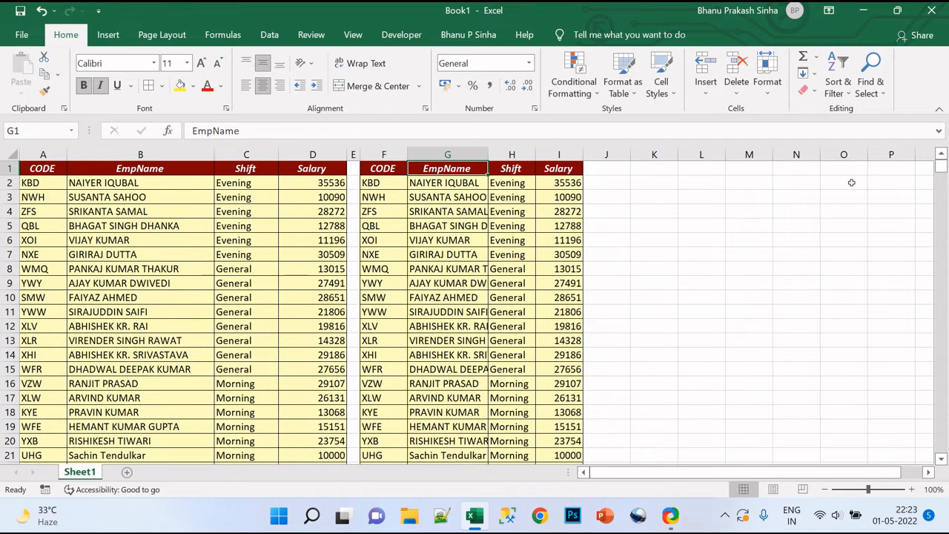
# Copy the text of the VLOOKUP formula in G2 and leave the cell's contents as they are.
pyautogui.press('Down')
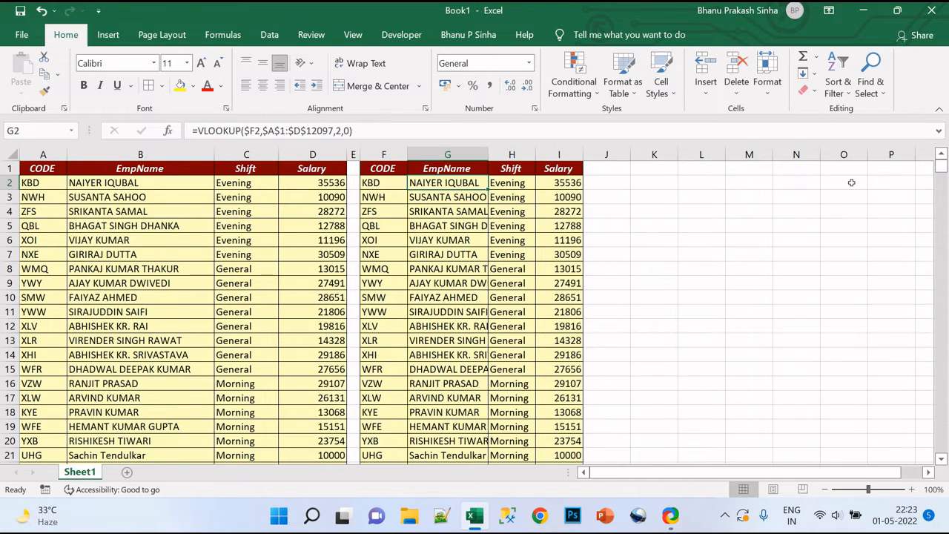
pyautogui.press('F2')
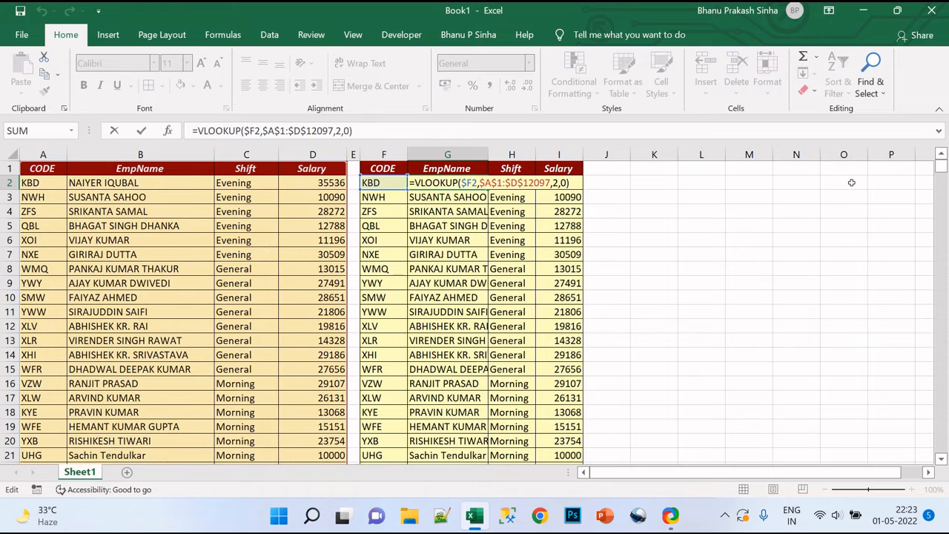
pyautogui.hotkey('ctrl', 'shift', 'Left')
pyautogui.hotkey('ctrl', 'shift', 'Left')
pyautogui.hotkey('ctrl', 'shift', 'Left')
pyautogui.hotkey('ctrl', 'shift', 'Left')
pyautogui.hotkey('ctrl', 'shift', 'Left')
pyautogui.hotkey('ctrl', 'shift', 'Left')
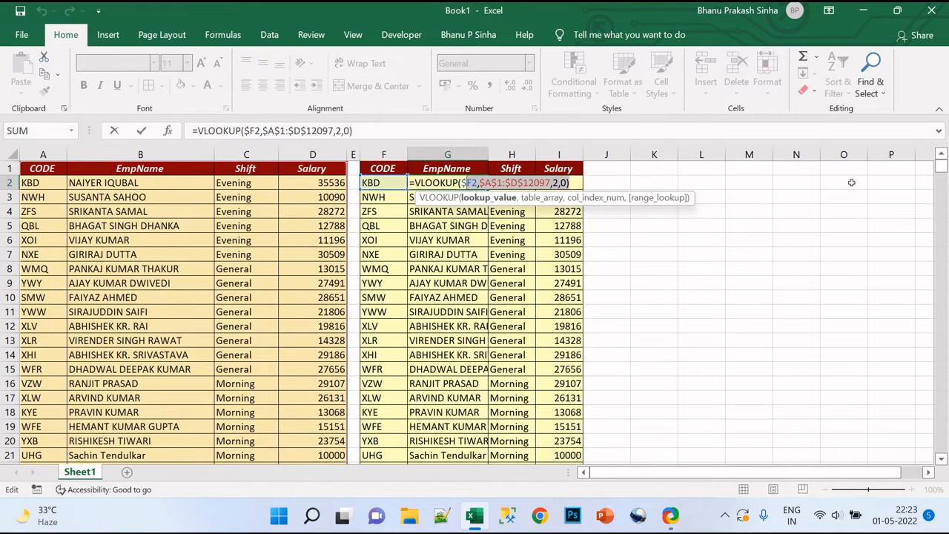
pyautogui.press('Escape')
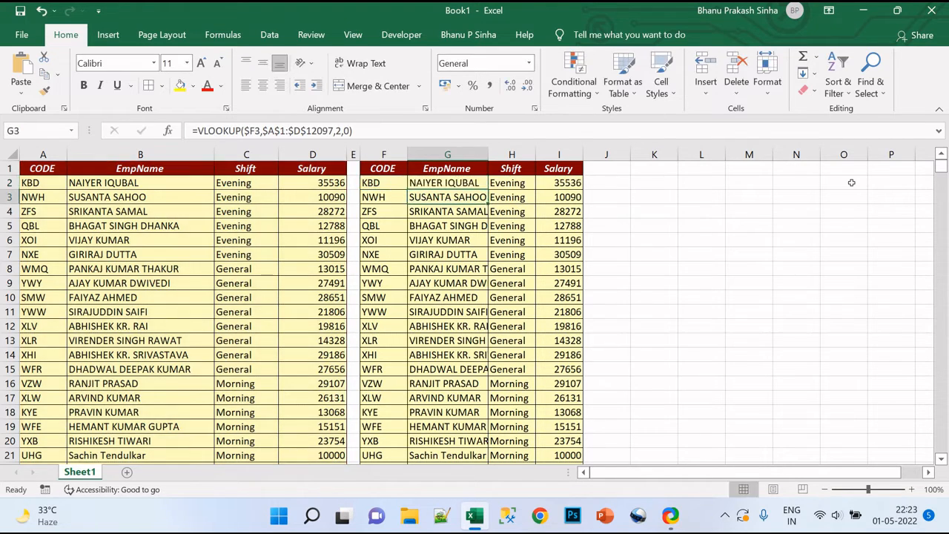
# Paste the VLOOKUP formula into K2 and prefix it with a period so it is stored as plain text.
pyautogui.press('Right')
pyautogui.press('Right')
pyautogui.press('Right')
pyautogui.press('Right')
pyautogui.press('F2')
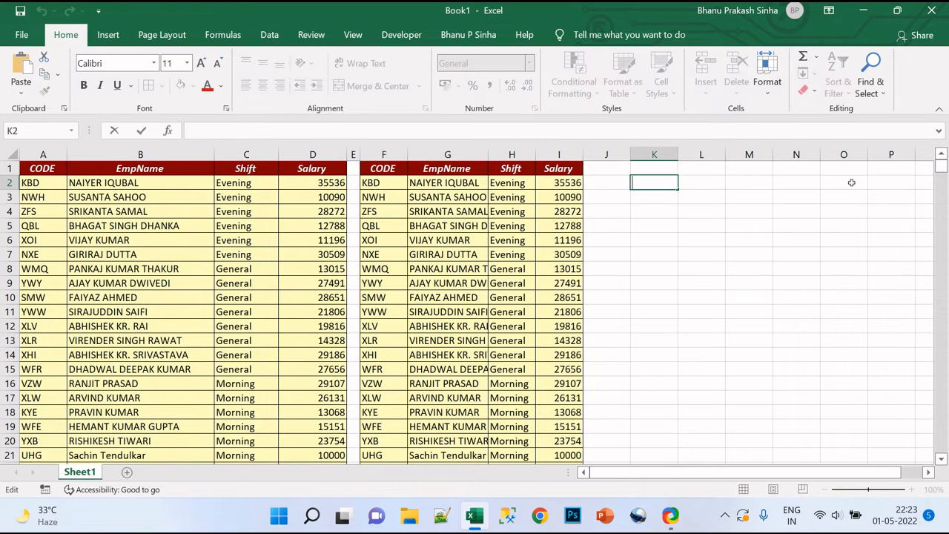
pyautogui.hotkey('ctrl', 'v')
pyautogui.hotkey('ctrl', 'Left')
pyautogui.hotkey('ctrl', 'Left')
pyautogui.hotkey('ctrl', 'Left')
pyautogui.hotkey('ctrl', 'Left')
pyautogui.hotkey('ctrl', 'Left')
pyautogui.hotkey('ctrl', 'Left')
pyautogui.hotkey('ctrl', 'Left')
pyautogui.hotkey('ctrl', 'Left')
pyautogui.hotkey('ctrl', 'Left')
pyautogui.hotkey('ctrl', 'Left')
pyautogui.hotkey('ctrl', 'Left')
pyautogui.hotkey('ctrl', 'Left')
pyautogui.hotkey('ctrl', 'Left')
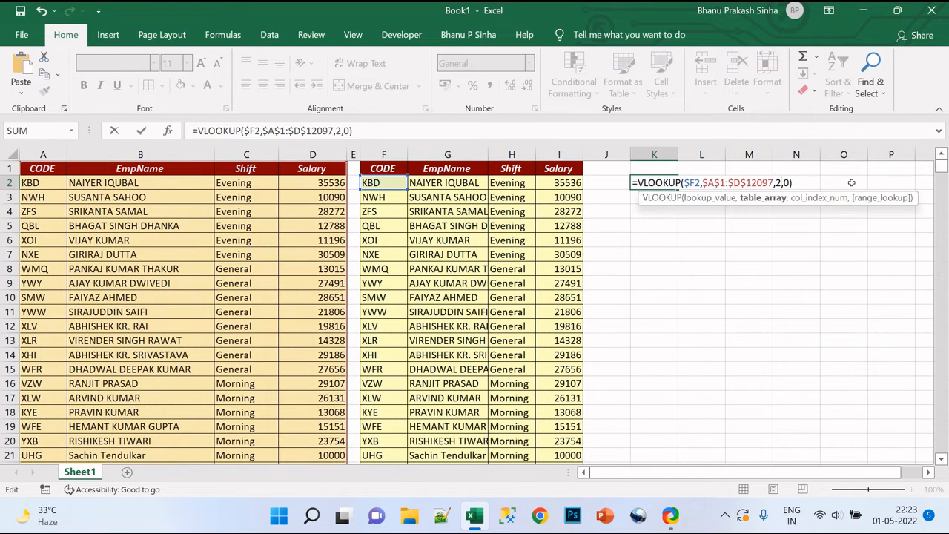
pyautogui.write('.')
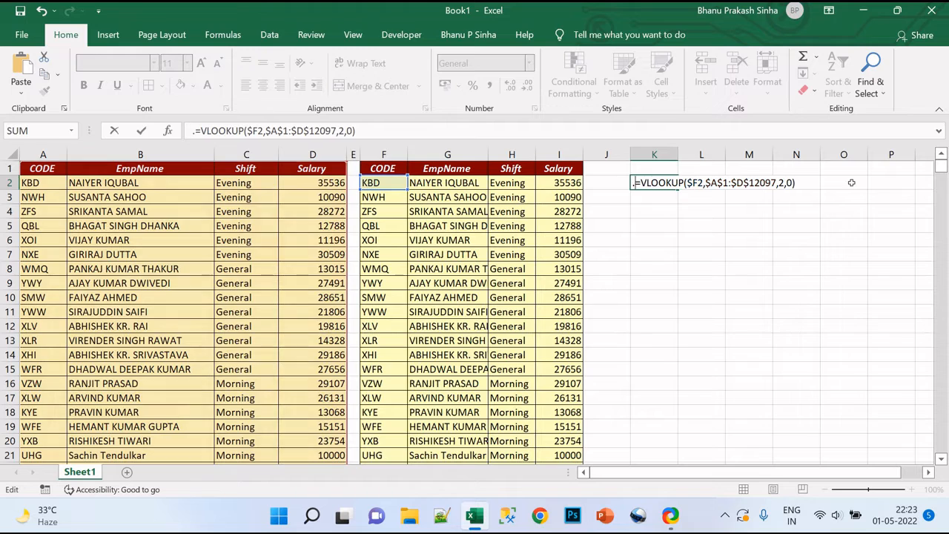
pyautogui.press('Return')
pyautogui.press('Up')
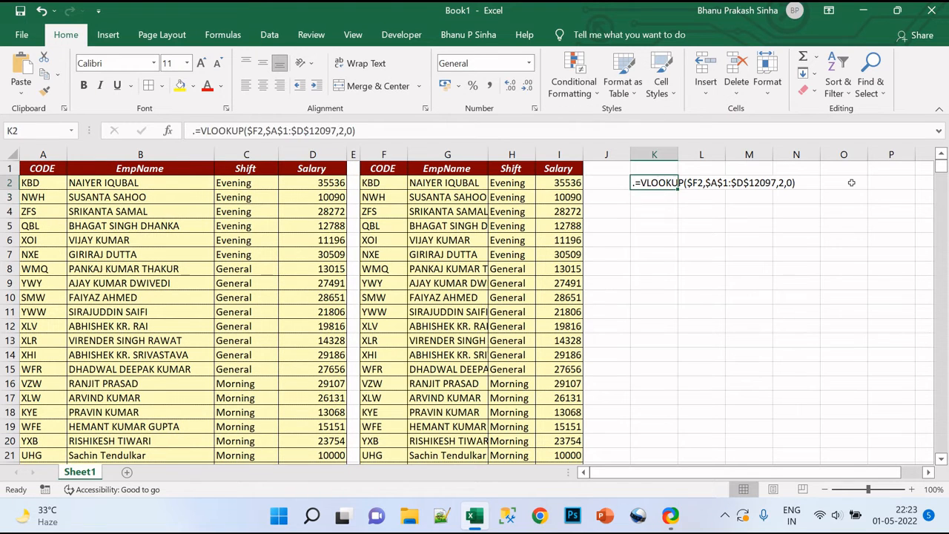
# Clear all EmpName, Shift and Salary formulas of the second table from row 2 down to the last row.
pyautogui.press('Up')
pyautogui.press('Left')
pyautogui.press('Left')
pyautogui.press('Left')
pyautogui.press('Left')
pyautogui.press('Left')
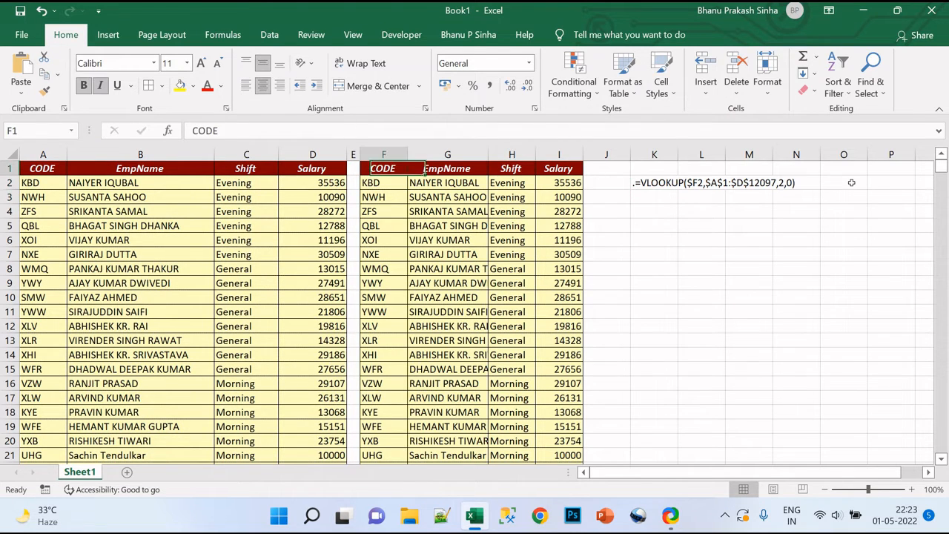
pyautogui.press('Down')
pyautogui.press('Right')
pyautogui.hotkey('shift', 'Right')
pyautogui.hotkey('shift', 'Right')
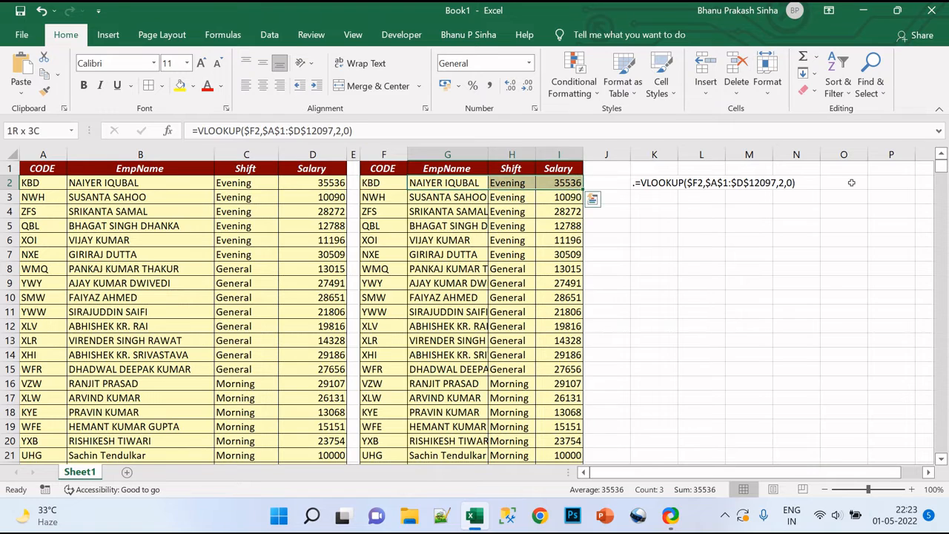
pyautogui.hotkey('ctrl', 'shift', 'Down')
pyautogui.hotkey('ctrl', 'BackSpace')
pyautogui.press('Delete')
pyautogui.press('Up')
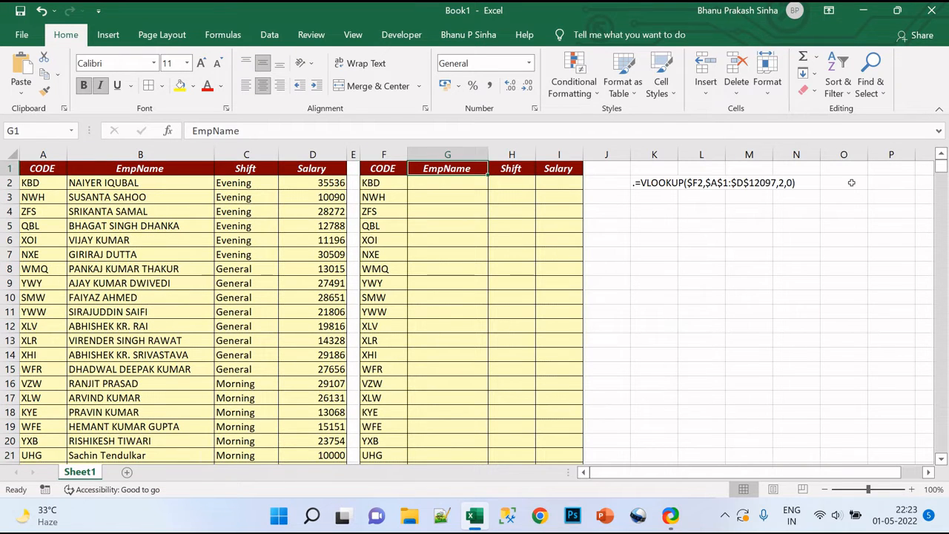
pyautogui.hotkey('ctrl', 's')
pyautogui.press('Escape')
pyautogui.click(638, 216)
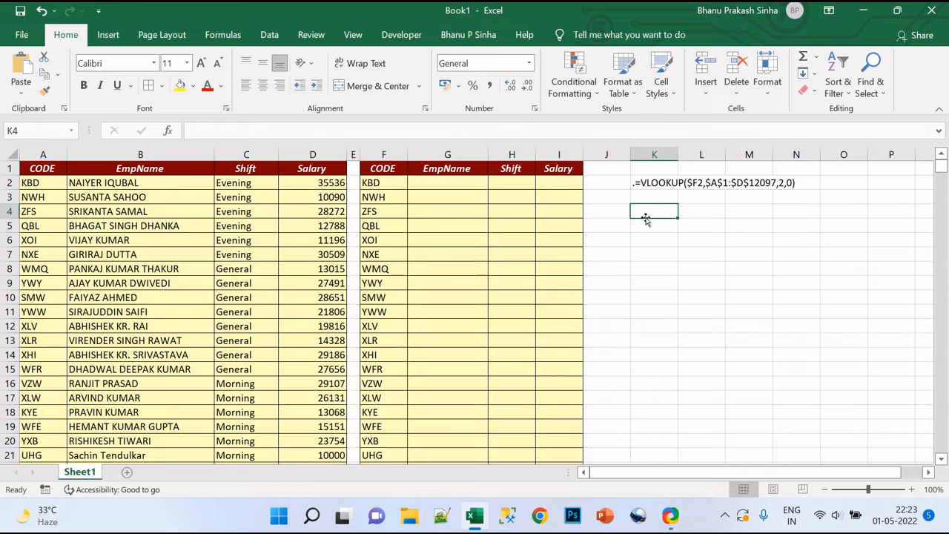
pyautogui.click(436, 184)
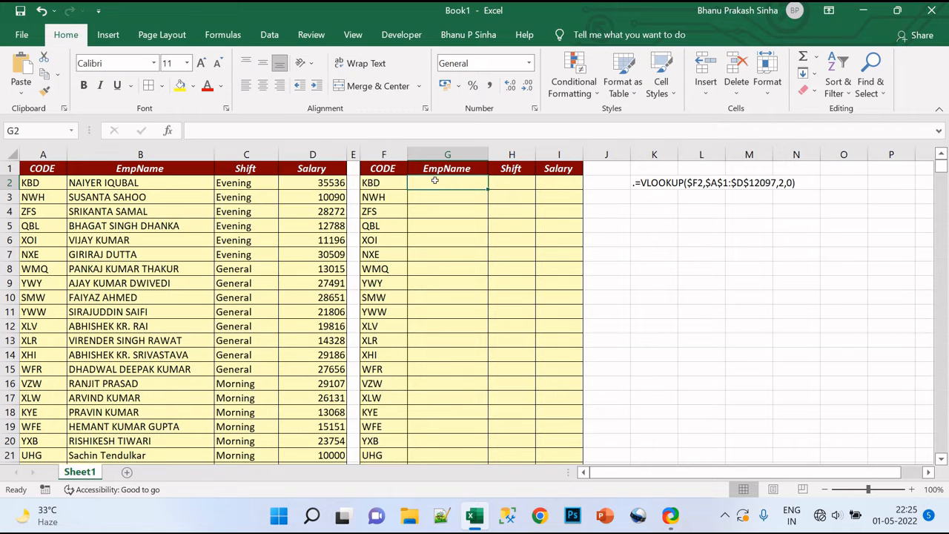
# Open the Visual Basic editor and insert a new module into the Book1 project.
pyautogui.hotkey('alt', 'F11')
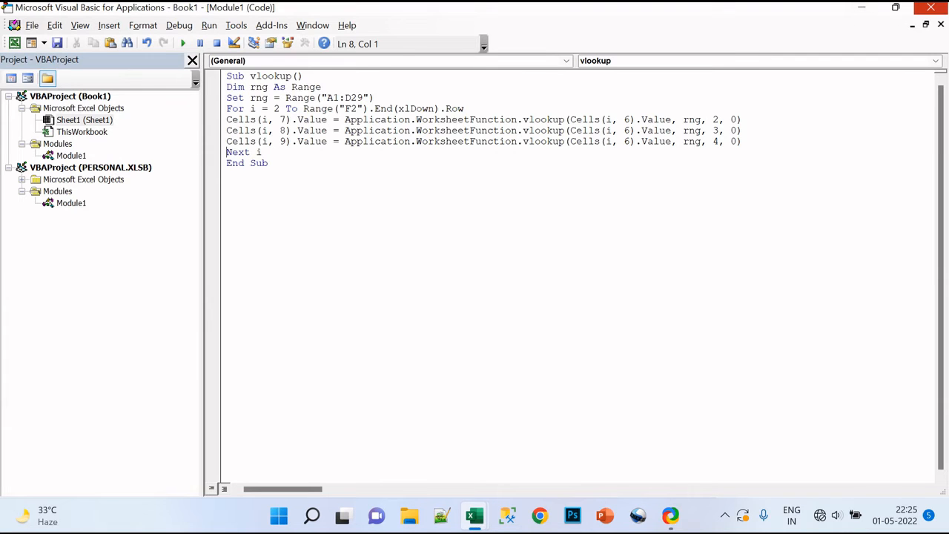
pyautogui.click(861, 8)
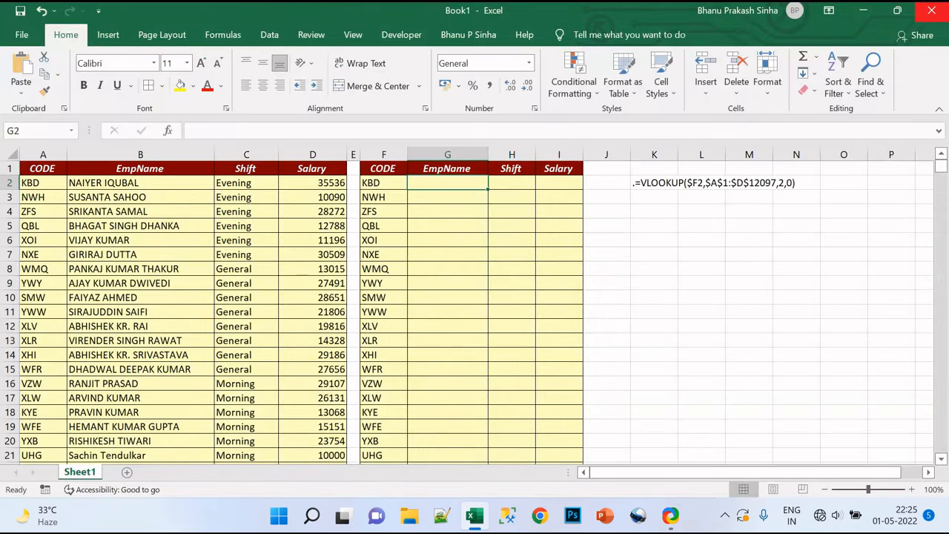
pyautogui.click(401, 34)
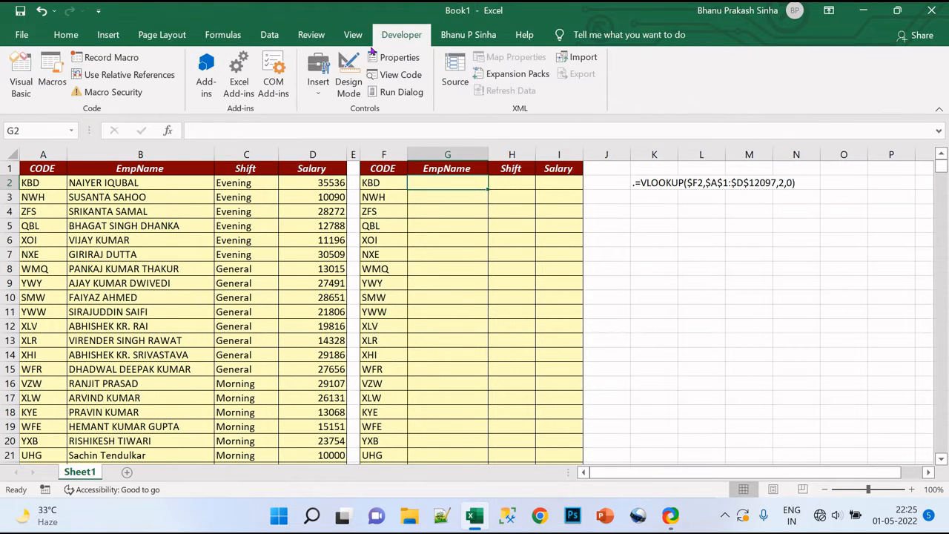
pyautogui.click(16, 80)
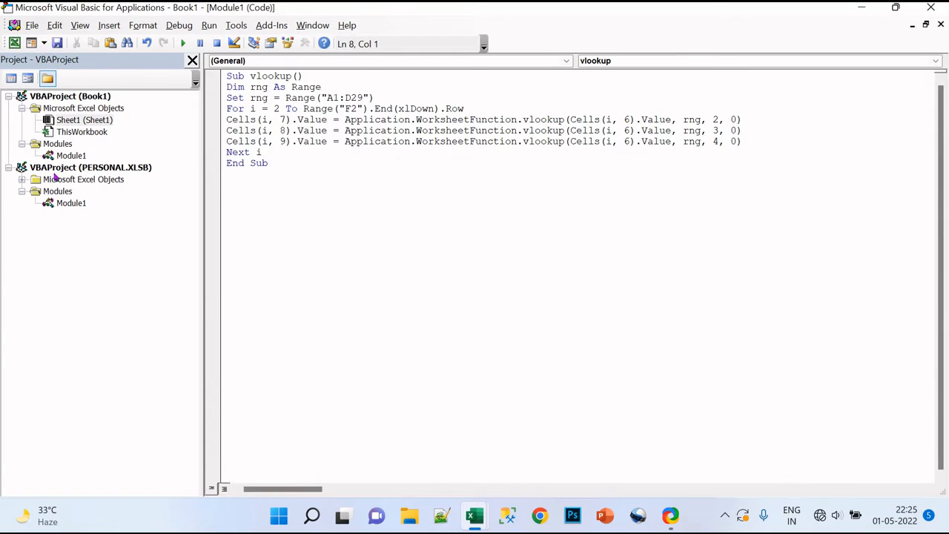
pyautogui.click(68, 109)
pyautogui.click(109, 25)
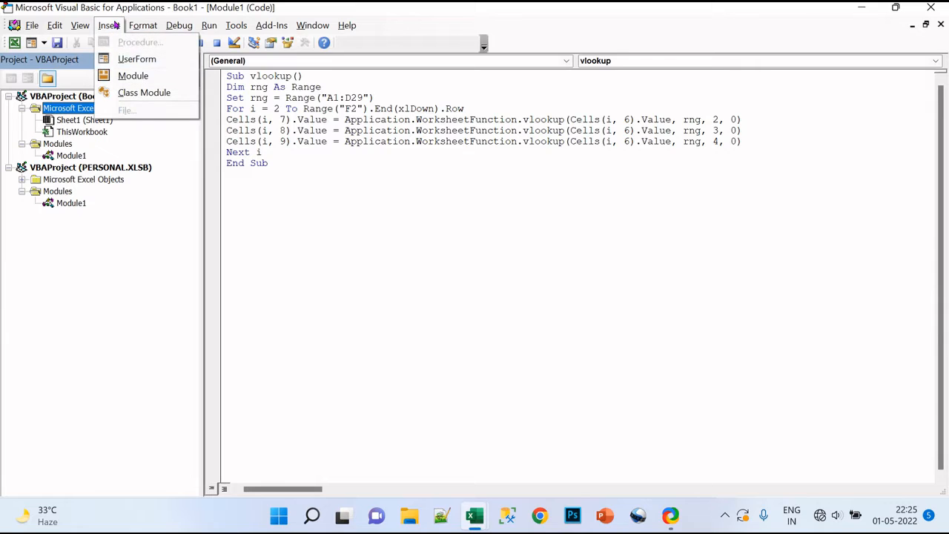
pyautogui.click(133, 74)
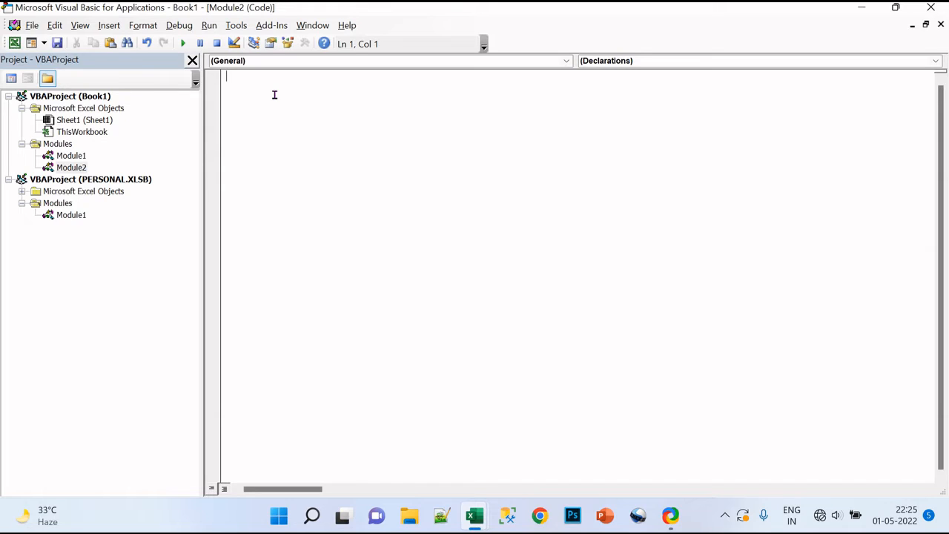
# Create a Sub procedure named Vlookup in the new module.
pyautogui.write('a')
pyautogui.press('BackSpace')
pyautogui.write('sub Vlookup')
pyautogui.press('Return')
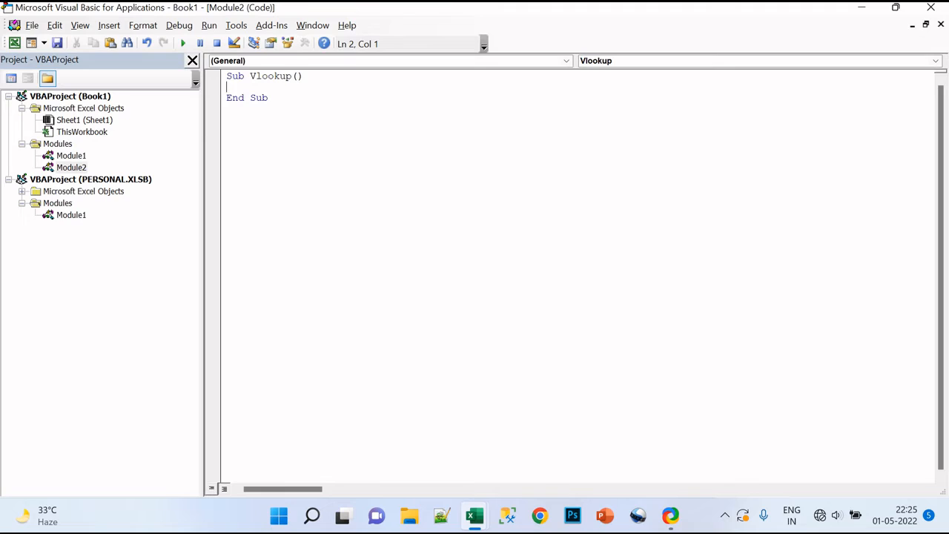
# Declare a variable rng as Range inside the Vlookup procedure.
pyautogui.write('dim rng as ra')
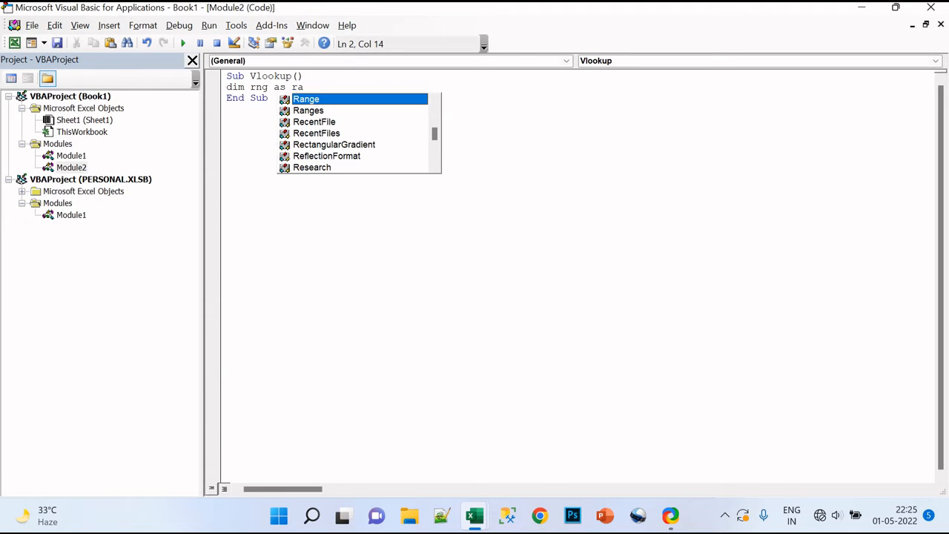
pyautogui.press('Tab')
pyautogui.press('Return')
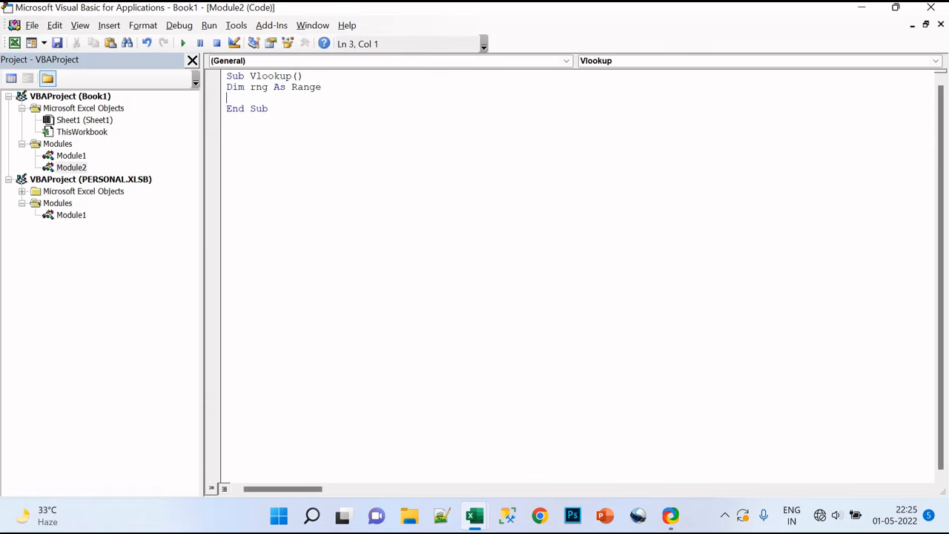
# Shrink the code editor so the worksheet shows beside it, and begin the statement Set rng = Range("A1:D.
pyautogui.click(896, 7)
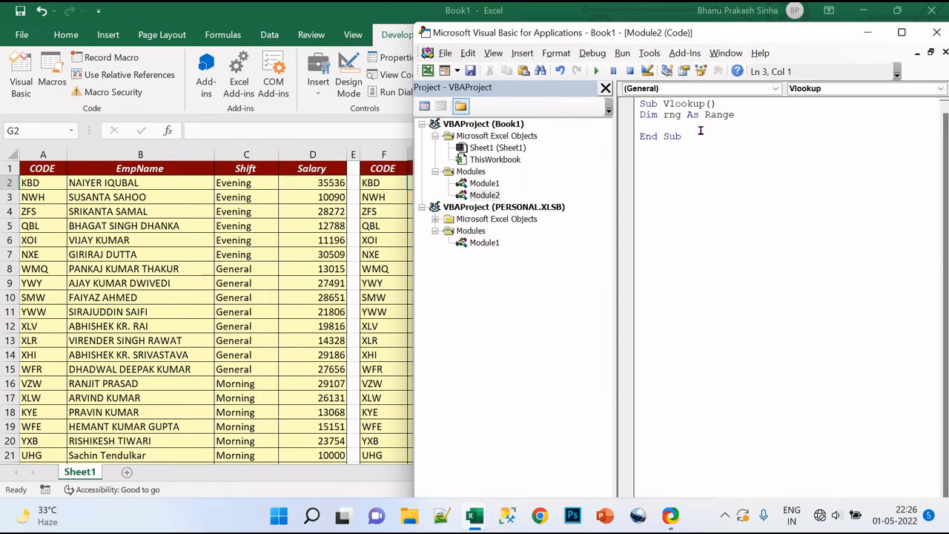
pyautogui.write('set rng = Range("')
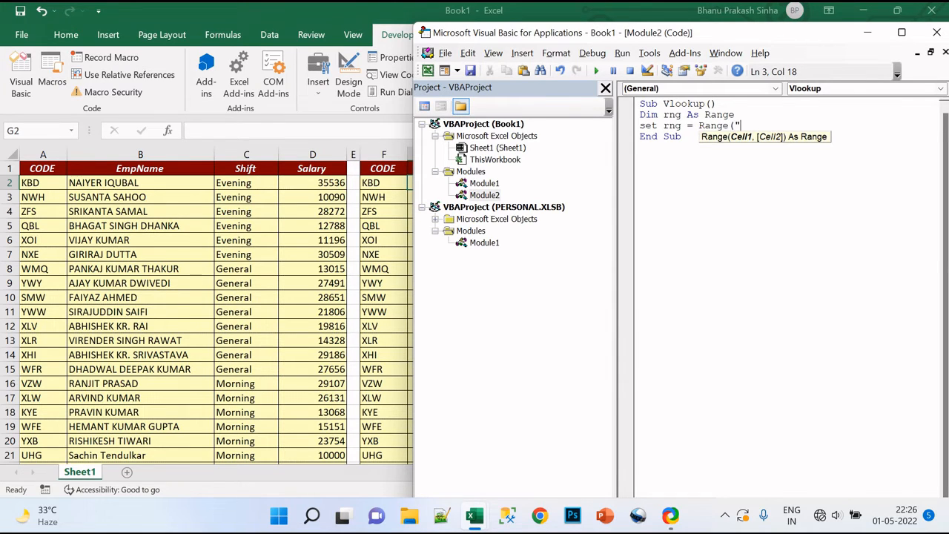
pyautogui.write('A1:D')
# Look up the last used row of the source Salary column and complete the range as "A1:D12097".
pyautogui.click(325, 171)
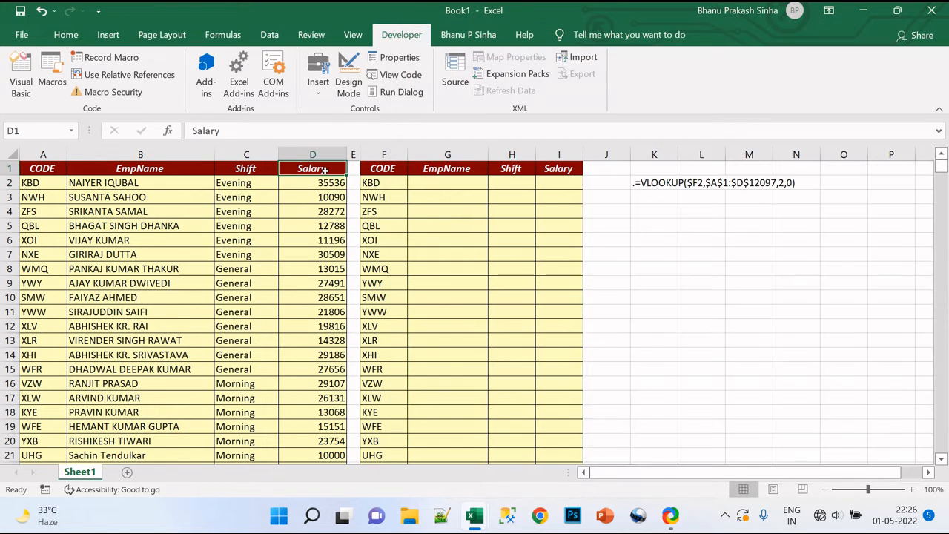
pyautogui.hotkey('ctrl', 'Down')
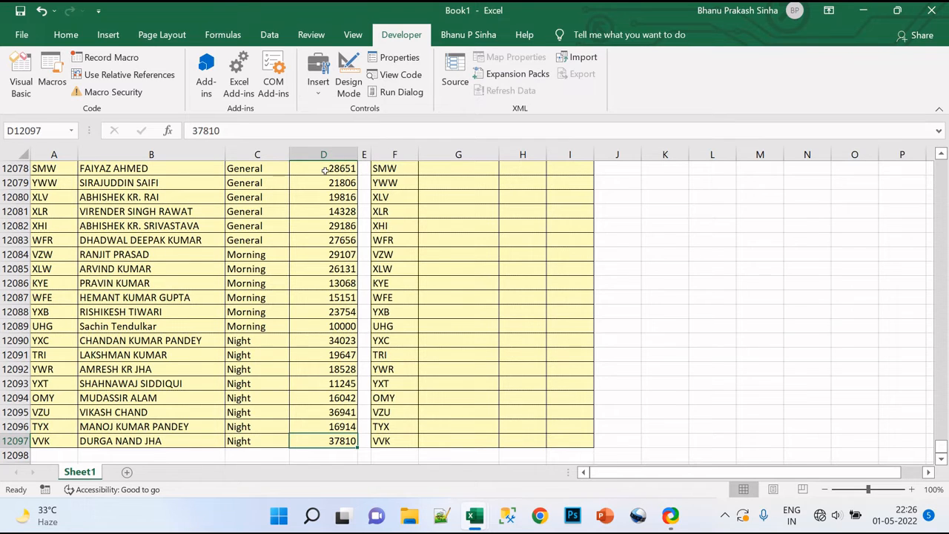
pyautogui.hotkey('alt', 'F11')
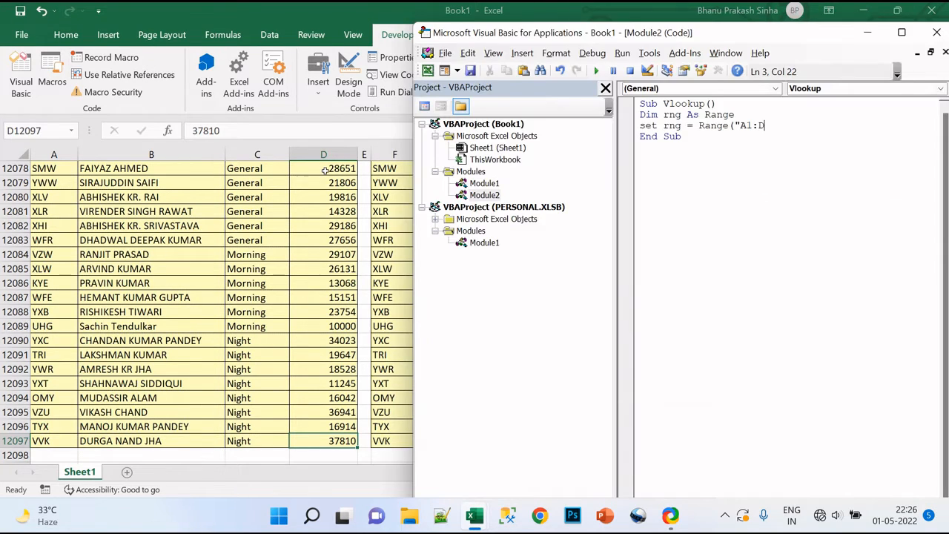
pyautogui.write('12097")')
pyautogui.press('Return')
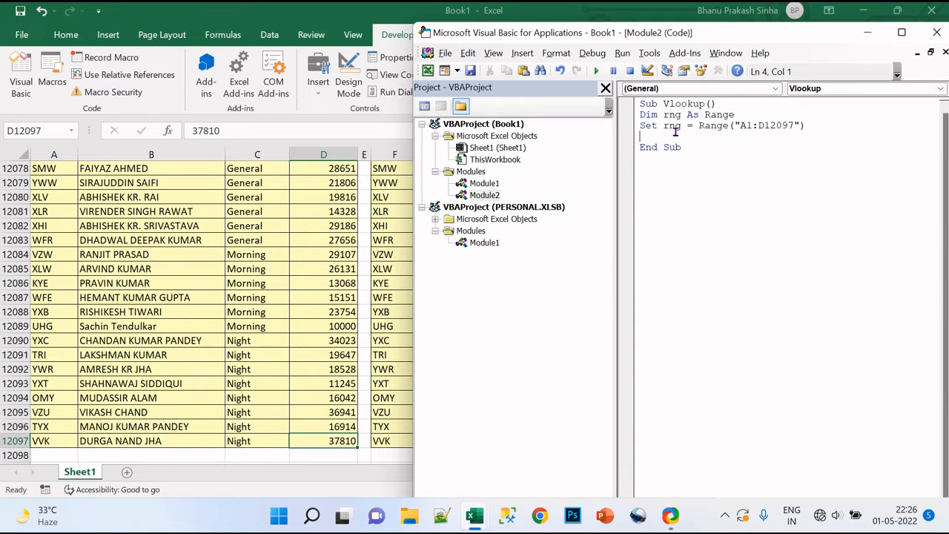
# Begin a For loop below the Set rng statement with "for i = 2 to".
pyautogui.write('for')
pyautogui.press('BackSpace')
pyautogui.press('BackSpace')
pyautogui.press('BackSpace')
pyautogui.press('BackSpace')
pyautogui.write('for i = 2 to')
# Check where the second table's CODE column starts and complete the loop limit as Range("f2").End(xlDown).Row.
pyautogui.click(372, 244)
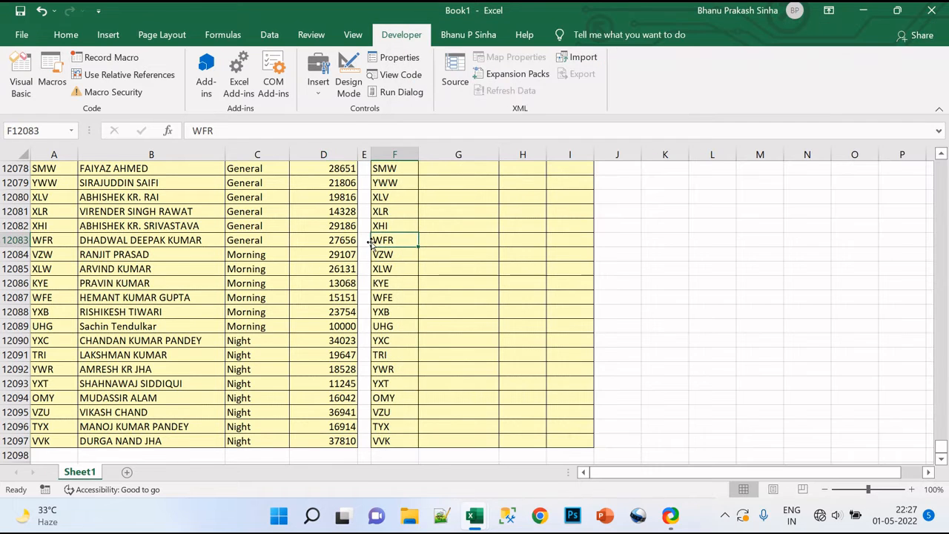
pyautogui.hotkey('ctrl', 'Up')
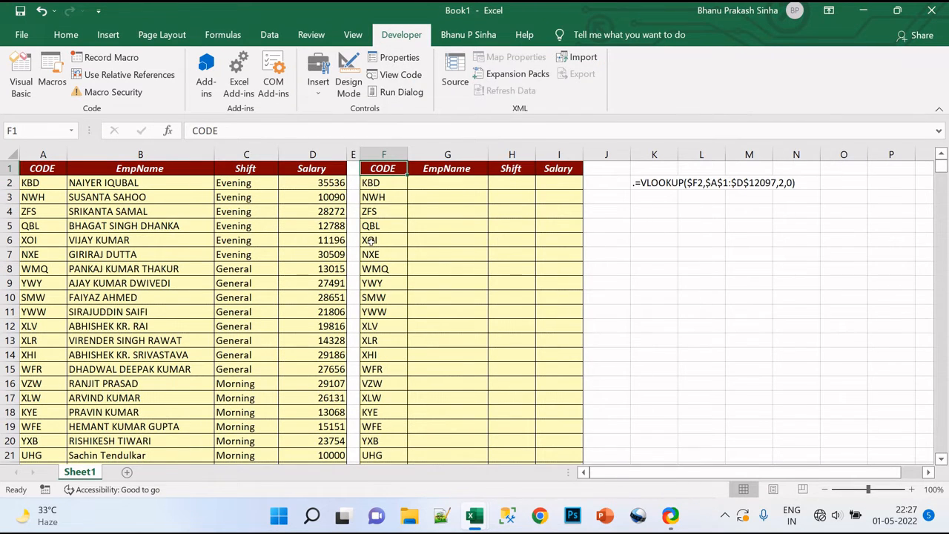
pyautogui.hotkey('alt', 'F11')
pyautogui.write('R')
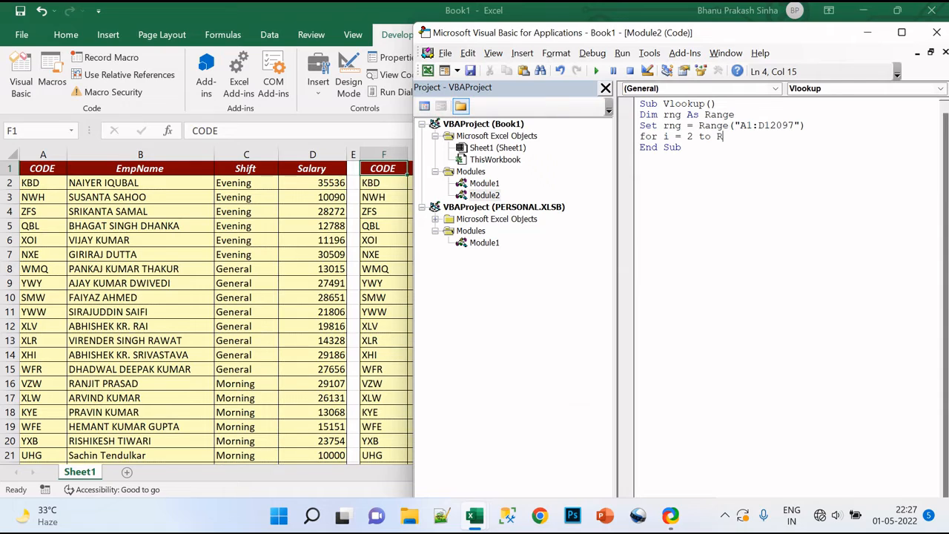
pyautogui.write('ange(')
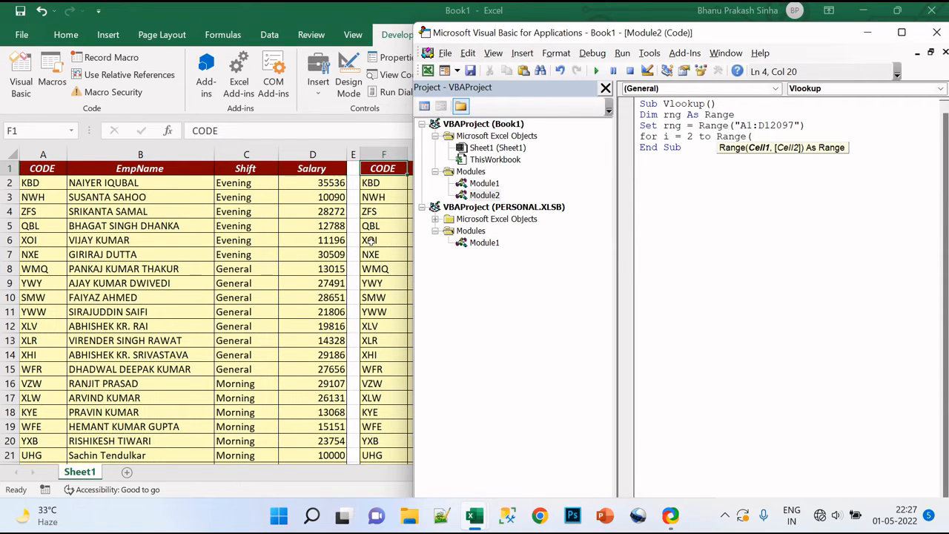
pyautogui.write('"f2").end')
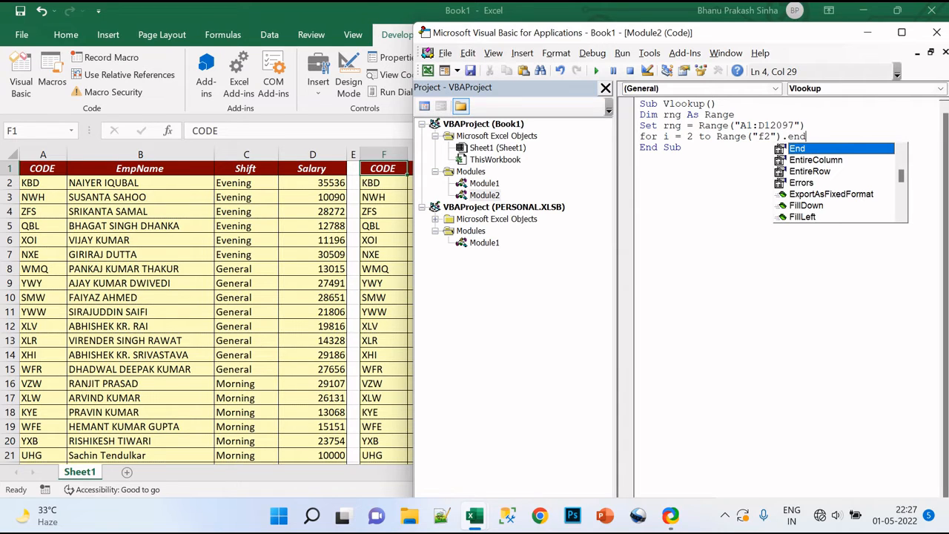
pyautogui.write('(')
pyautogui.write('xlDown')
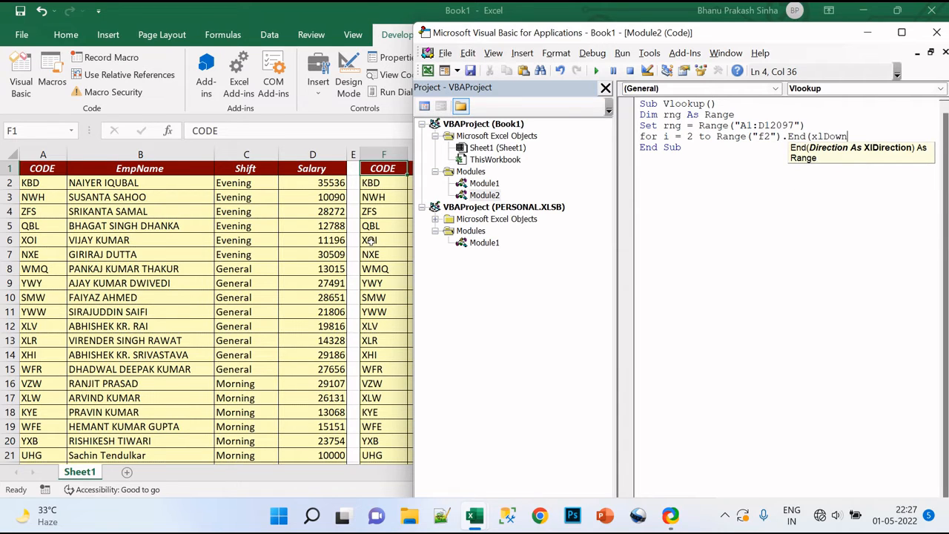
pyautogui.write(').Row')
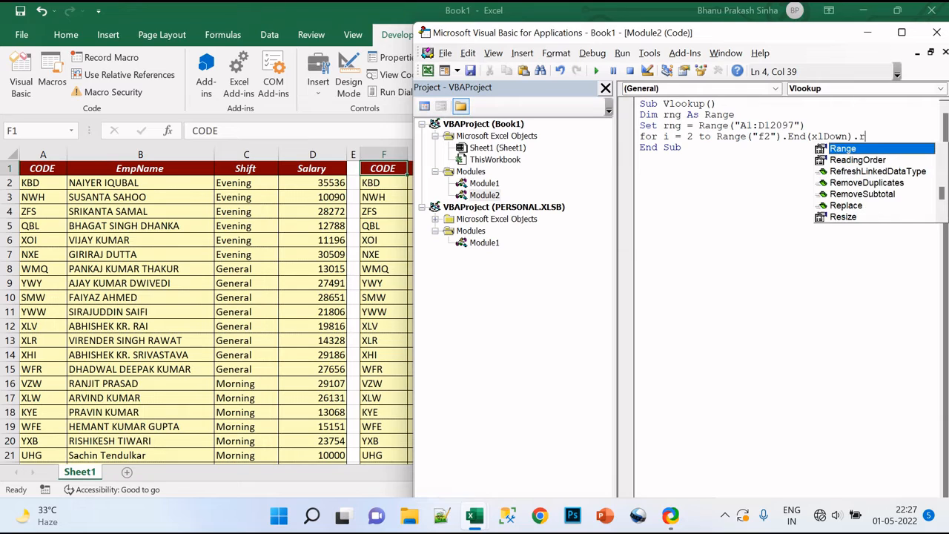
pyautogui.press('Return')
# Close the For loop with Next i and leave a blank line inside the loop for its body.
pyautogui.write('Nwext')
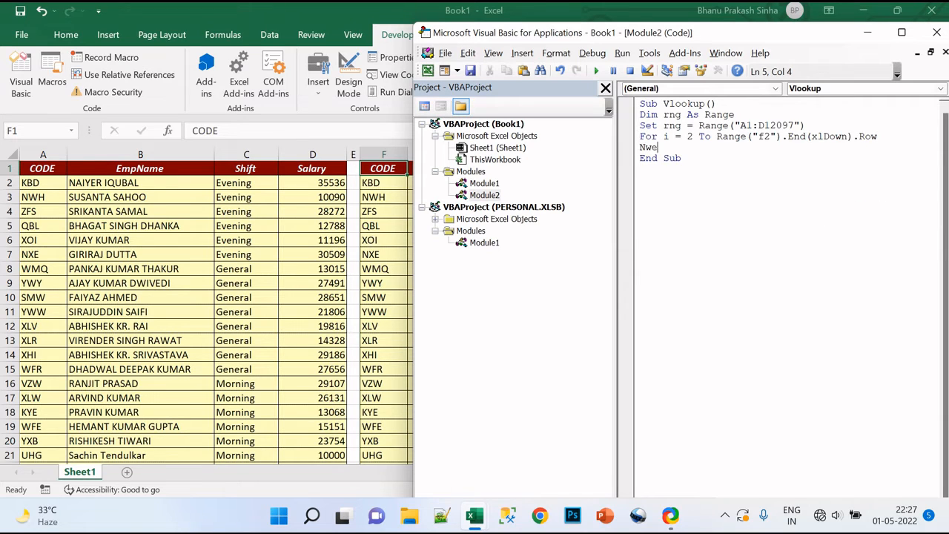
pyautogui.press('BackSpace')
pyautogui.press('BackSpace')
pyautogui.press('BackSpace')
pyautogui.press('BackSpace')
pyautogui.write('ext i')
pyautogui.press('Up')
pyautogui.press('Left')
pyautogui.press('Left')
pyautogui.press('Down')
pyautogui.press('Left')
pyautogui.press('Left')
pyautogui.press('Return')
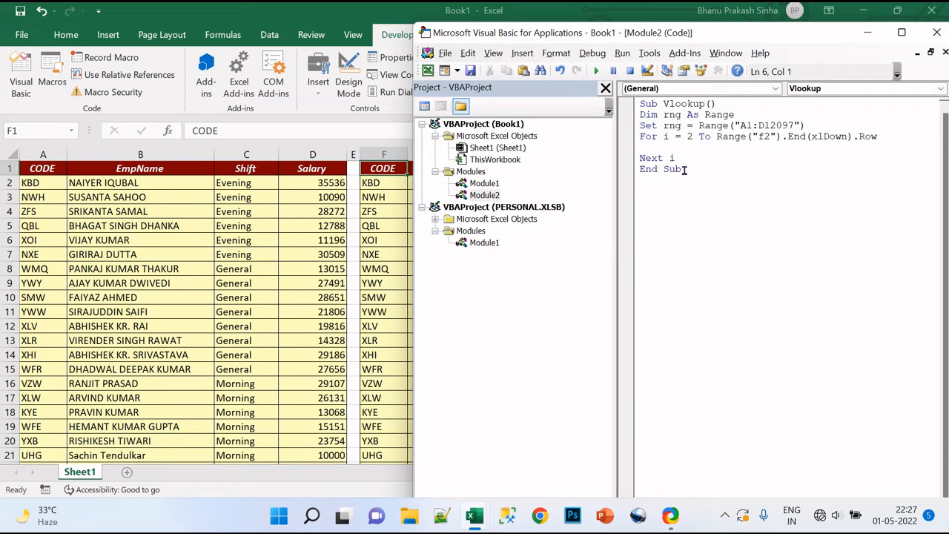
# Examine how far the second table's CODE column extends on the worksheet, and return to the code editor.
pyautogui.click(378, 199)
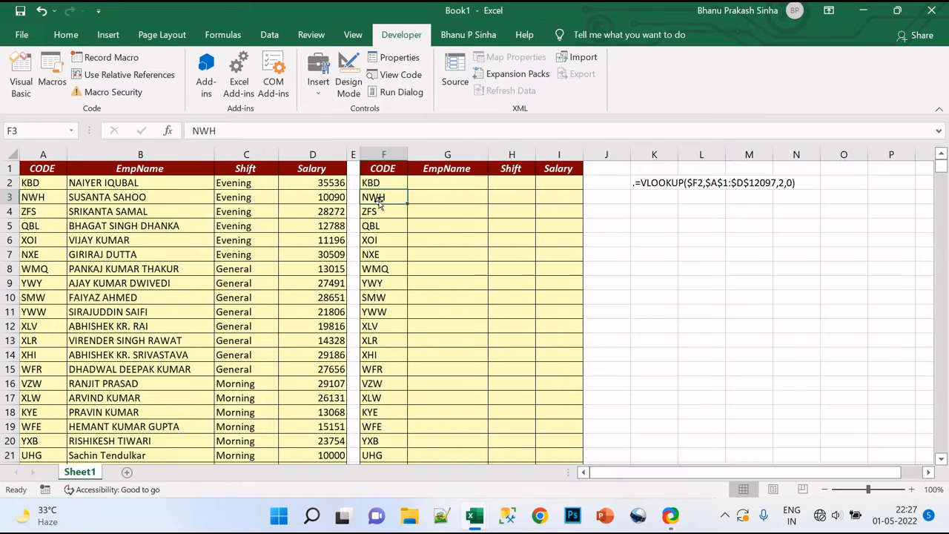
pyautogui.hotkey('ctrl', 'Down')
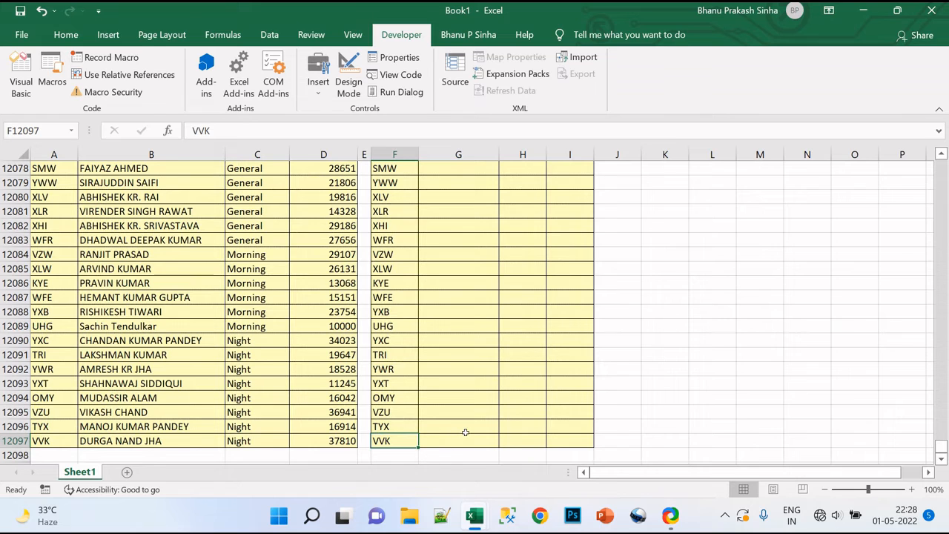
pyautogui.hotkey('ctrl', 'Up')
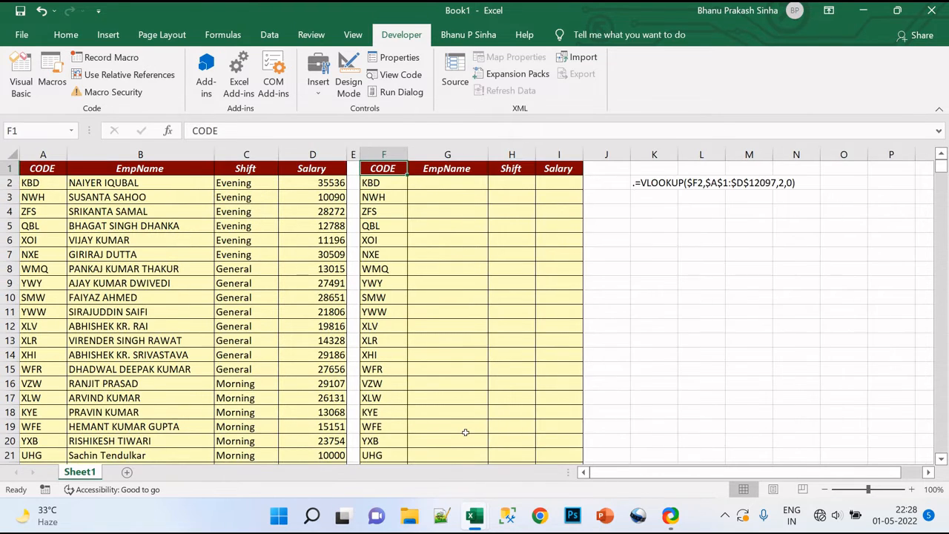
pyautogui.hotkey('alt', 'F11')
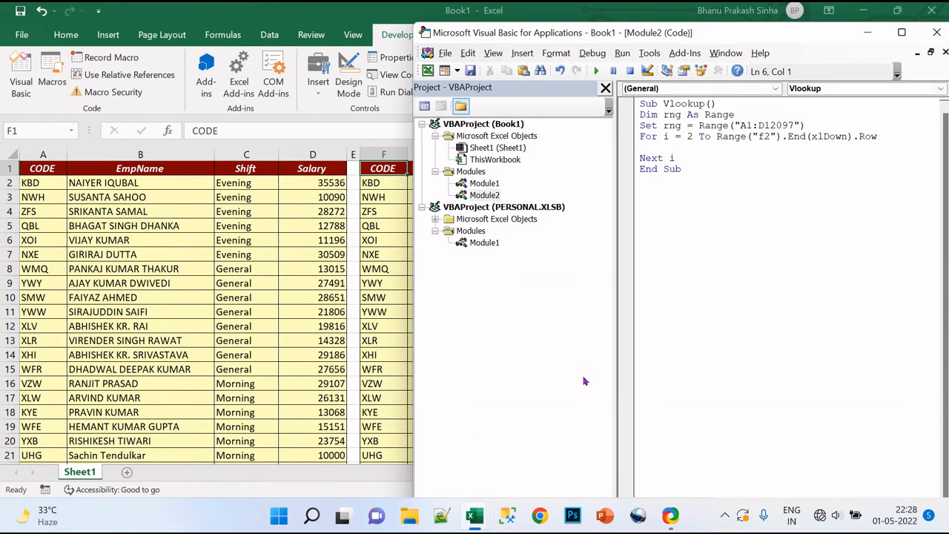
# Inside the loop, begin an assignment to the EmpName column with cells(i,7).value=.
pyautogui.click(663, 147)
pyautogui.write('cells(')
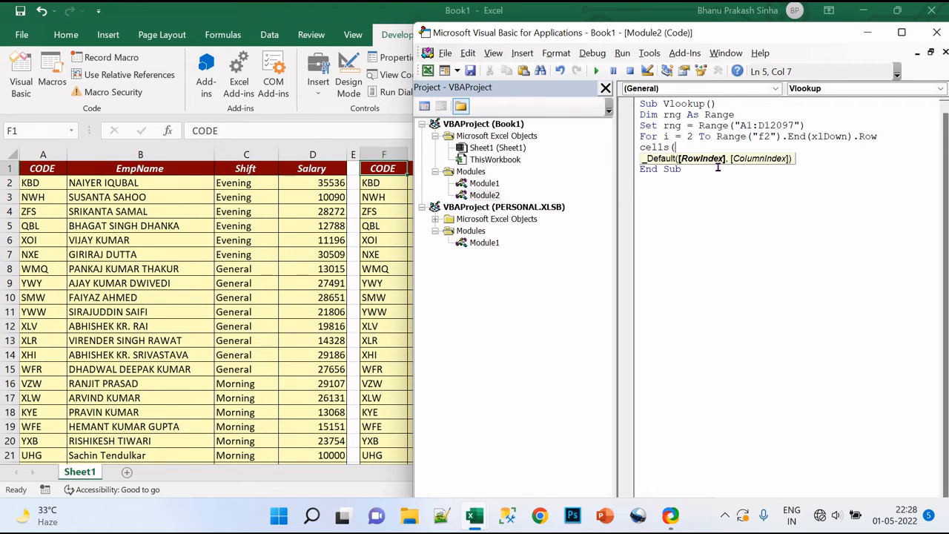
pyautogui.write('i,')
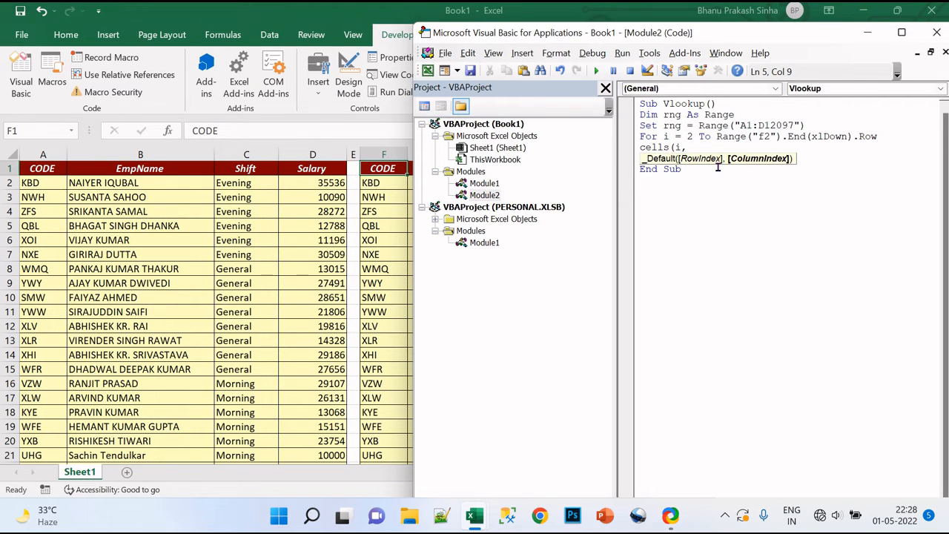
pyautogui.write('7).va')
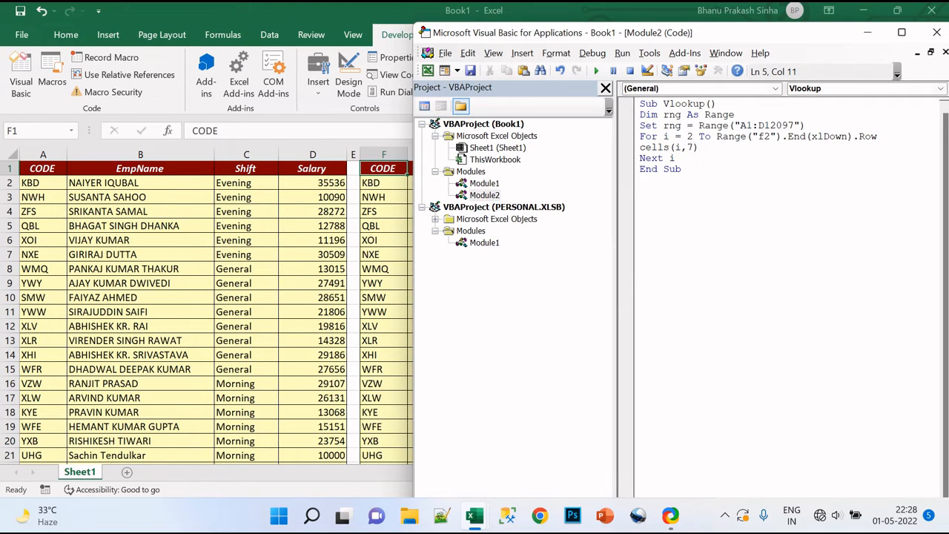
pyautogui.write('lue=')
# Continue the assignment with application.WorksheetFunction.VLookup.
pyautogui.write('application.wor')
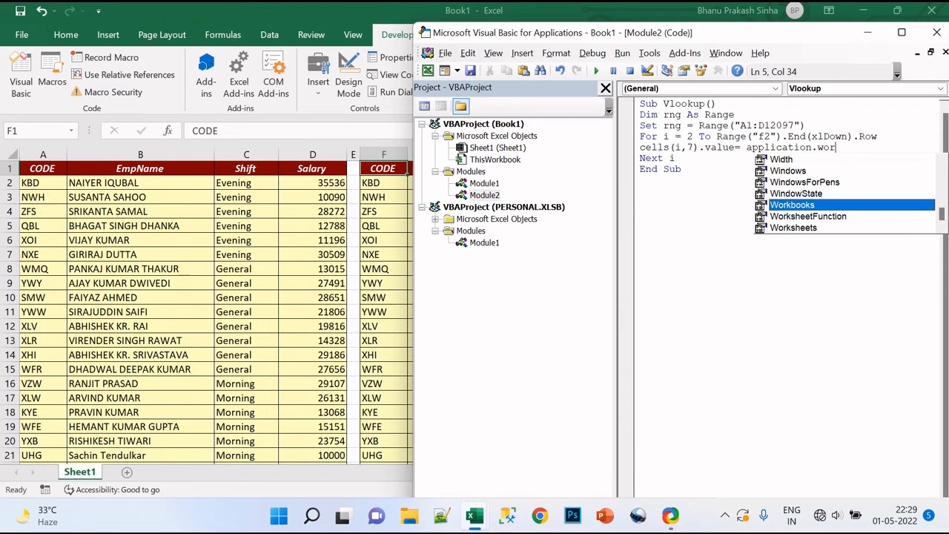
pyautogui.press('Down')
pyautogui.press('Tab')
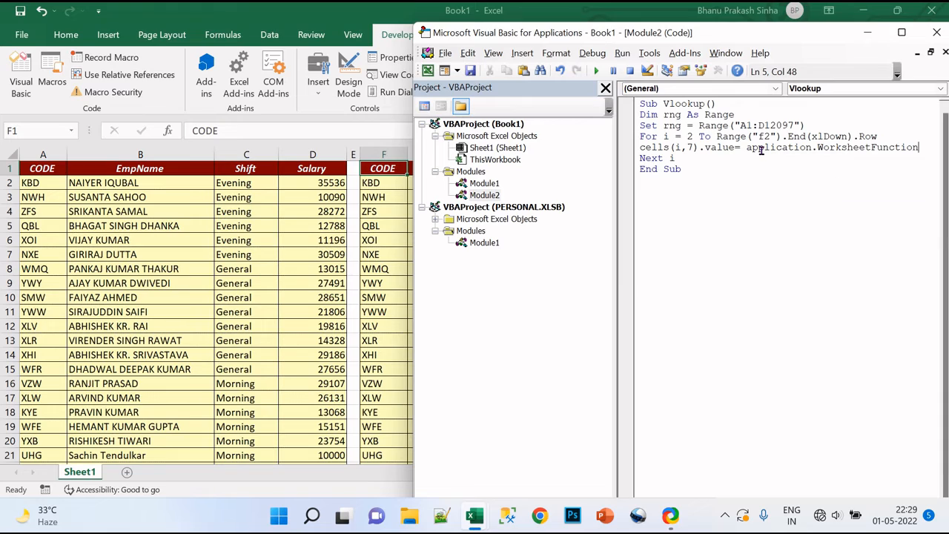
pyautogui.write('.va')
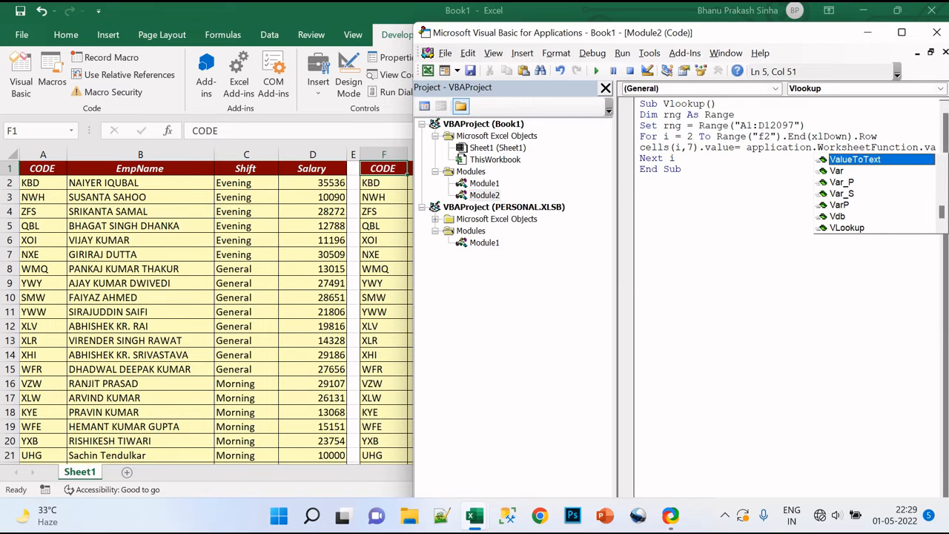
pyautogui.press('BackSpace')
pyautogui.write('lo')
pyautogui.press('Tab')
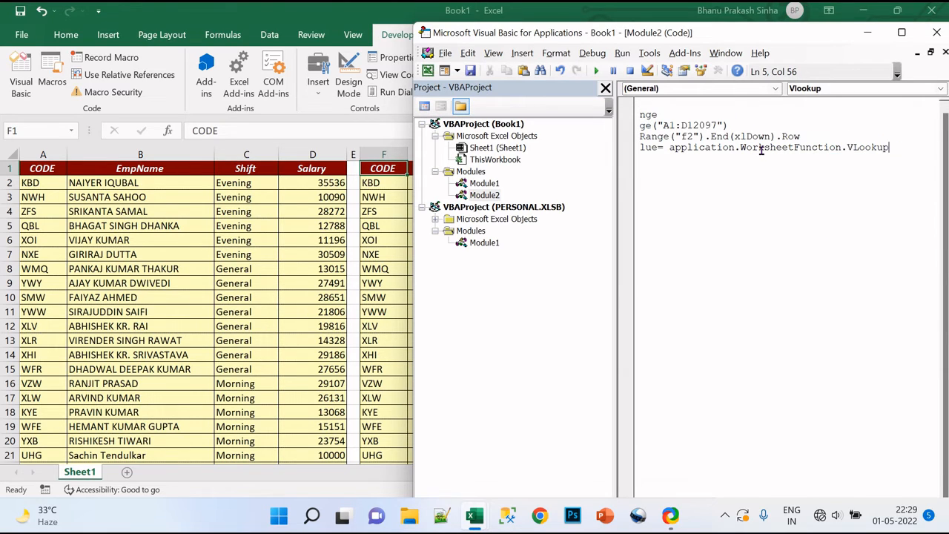
# Open the VLookup arguments and enter cells(i,6).value as the lookup value.
pyautogui.write('(')
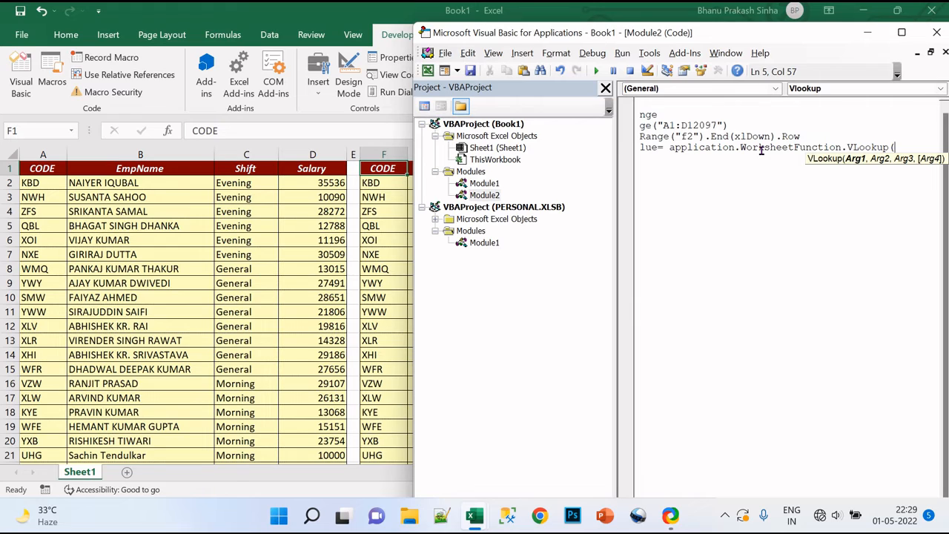
pyautogui.write('cells')
pyautogui.write('(i')
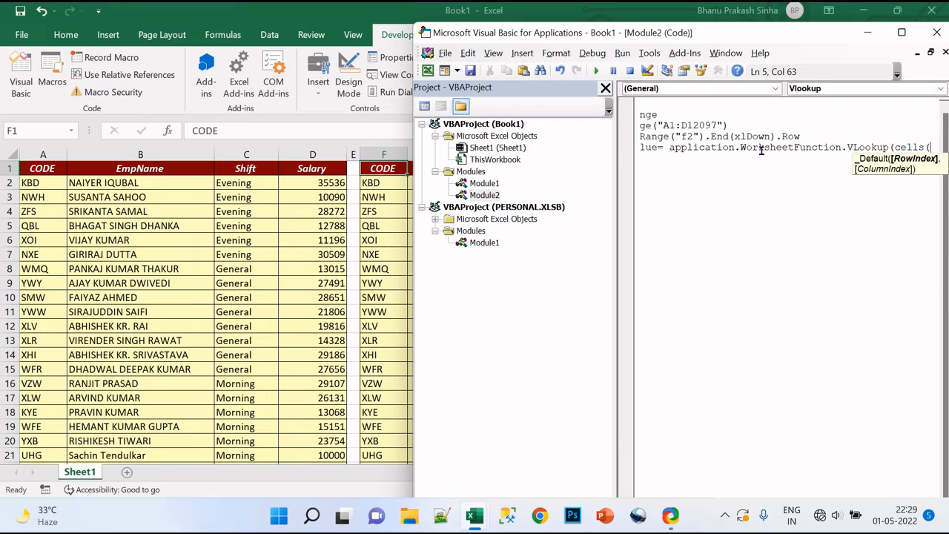
pyautogui.write(',')
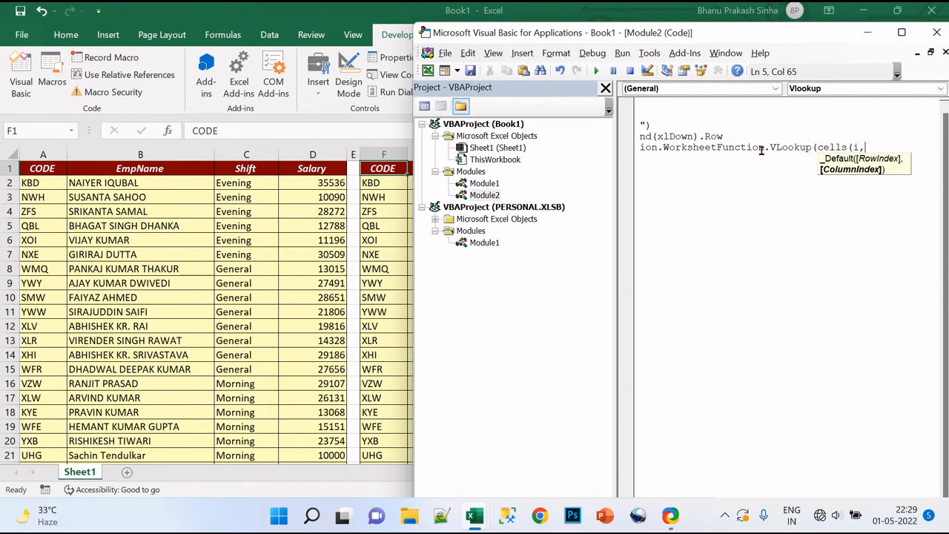
pyautogui.write('6).va')
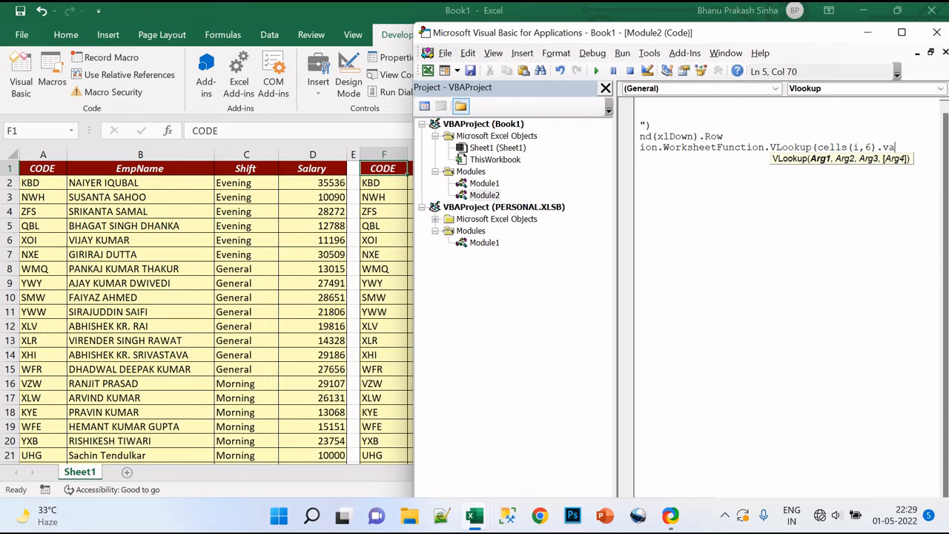
pyautogui.write('lue,rng,')
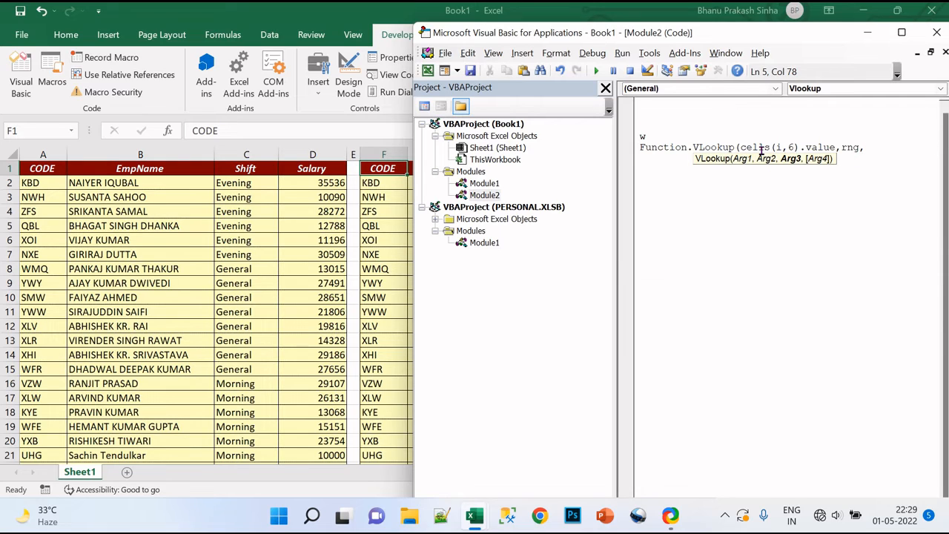
pyautogui.write('2,0')
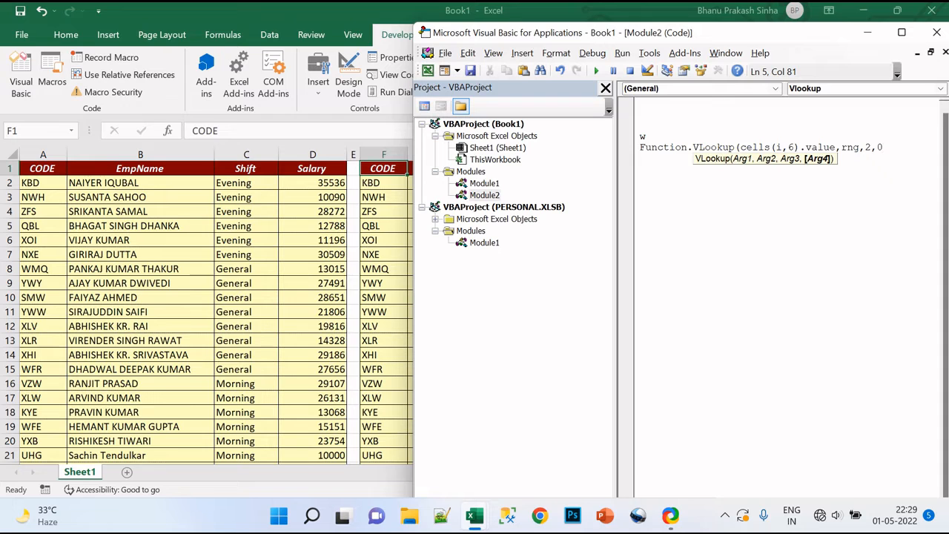
pyautogui.write(')')
# Complete the VLookup with table range rng, column index 2 and exact match 0, and add a line below it.
pyautogui.press('Return')
pyautogui.press('Up')
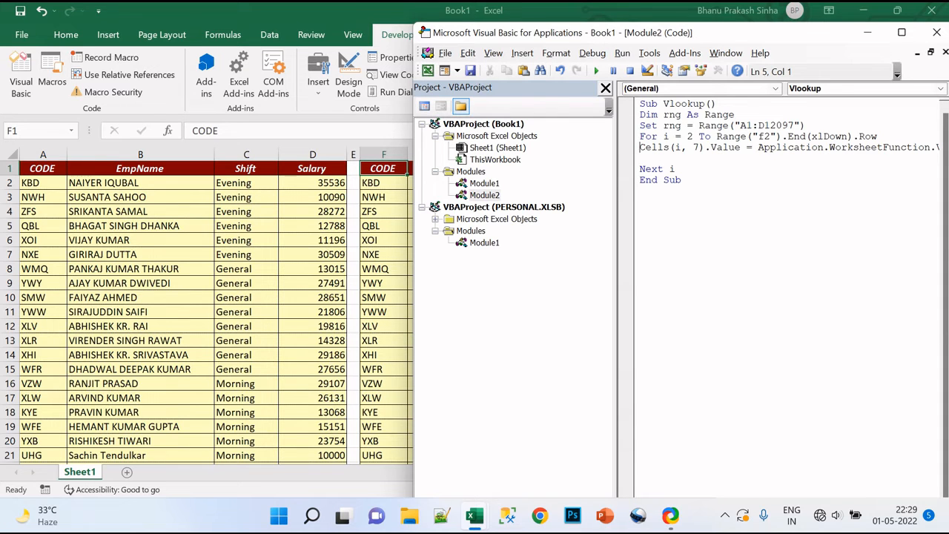
# Maximize the code editor and duplicate the Cells(i, 7) VLookup statement onto the empty line below it.
pyautogui.click(902, 32)
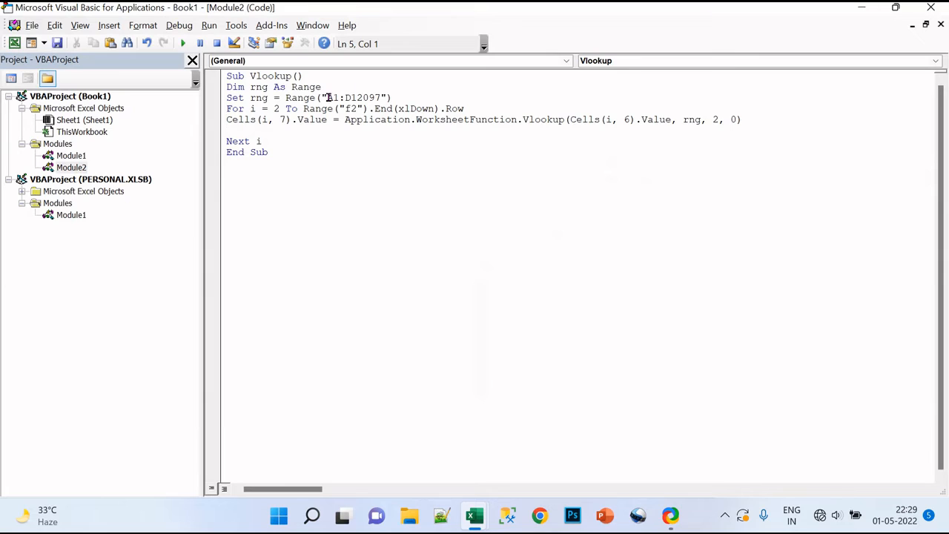
pyautogui.hotkey('shift', 'Right')
pyautogui.hotkey('shift', 'Right')
pyautogui.hotkey('shift', 'Right')
pyautogui.hotkey('shift', 'Right')
pyautogui.hotkey('shift', 'Right')
pyautogui.hotkey('shift', 'Right')
pyautogui.hotkey('shift', 'Right')
pyautogui.hotkey('shift', 'Right')
pyautogui.hotkey('shift', 'Right')
pyautogui.hotkey('shift', 'Right')
pyautogui.hotkey('shift', 'Right')
pyautogui.hotkey('shift', 'Right')
pyautogui.hotkey('shift', 'Right')
pyautogui.hotkey('shift', 'Right')
pyautogui.hotkey('shift', 'Right')
pyautogui.hotkey('shift', 'Right')
pyautogui.hotkey('shift', 'Right')
pyautogui.hotkey('shift', 'Right')
pyautogui.hotkey('shift', 'Right')
pyautogui.hotkey('shift', 'Right')
pyautogui.hotkey('shift', 'Right')
pyautogui.hotkey('shift', 'Right')
pyautogui.hotkey('shift', 'Right')
pyautogui.hotkey('shift', 'Right')
pyautogui.hotkey('shift', 'Right')
pyautogui.hotkey('shift', 'Right')
pyautogui.hotkey('shift', 'Right')
pyautogui.hotkey('shift', 'Right')
pyautogui.hotkey('shift', 'Right')
pyautogui.hotkey('shift', 'Right')
pyautogui.hotkey('shift', 'Right')
pyautogui.hotkey('shift', 'Right')
pyautogui.hotkey('shift', 'Right')
pyautogui.hotkey('shift', 'Right')
pyautogui.hotkey('shift', 'Right')
pyautogui.hotkey('shift', 'Right')
pyautogui.hotkey('shift', 'Right')
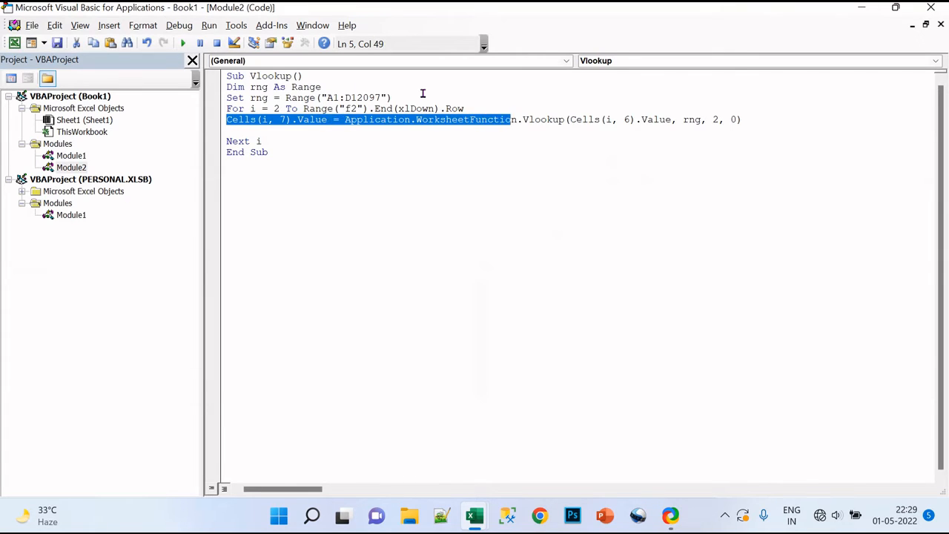
pyautogui.hotkey('shift', 'Right')
pyautogui.hotkey('shift', 'Right')
pyautogui.hotkey('shift', 'Right')
pyautogui.hotkey('shift', 'Right')
pyautogui.hotkey('shift', 'Right')
pyautogui.hotkey('shift', 'Right')
pyautogui.hotkey('shift', 'Right')
pyautogui.hotkey('shift', 'Right')
pyautogui.hotkey('shift', 'Right')
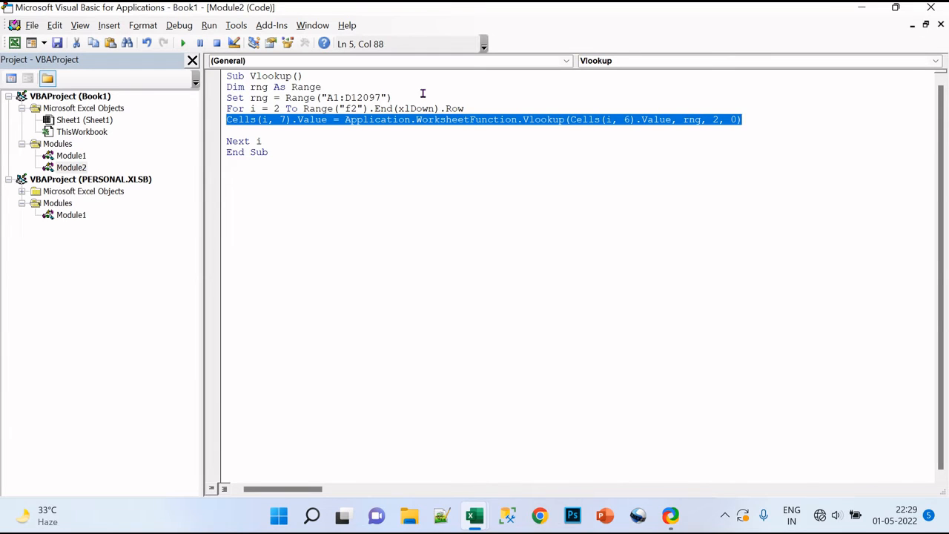
pyautogui.hotkey('ctrl', 'c')
pyautogui.press('Down')
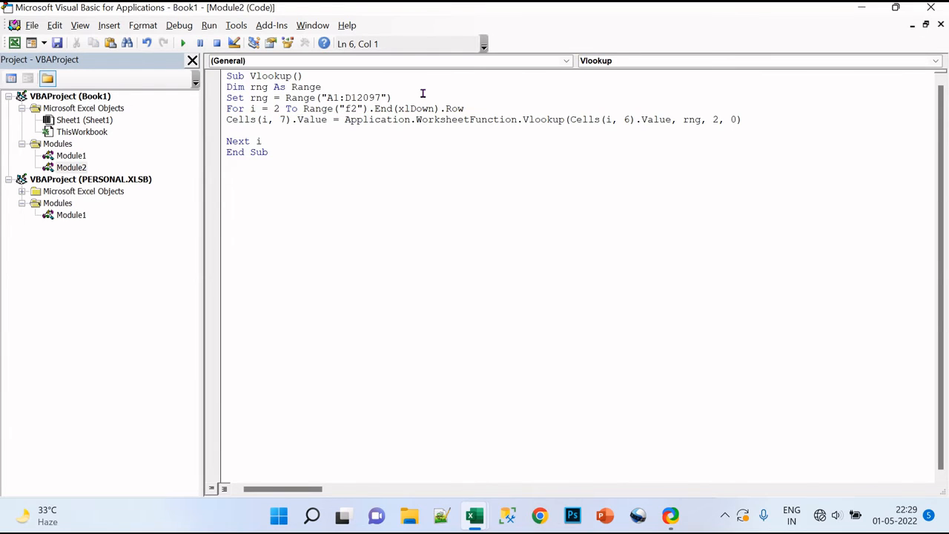
pyautogui.hotkey('ctrl', 'v')
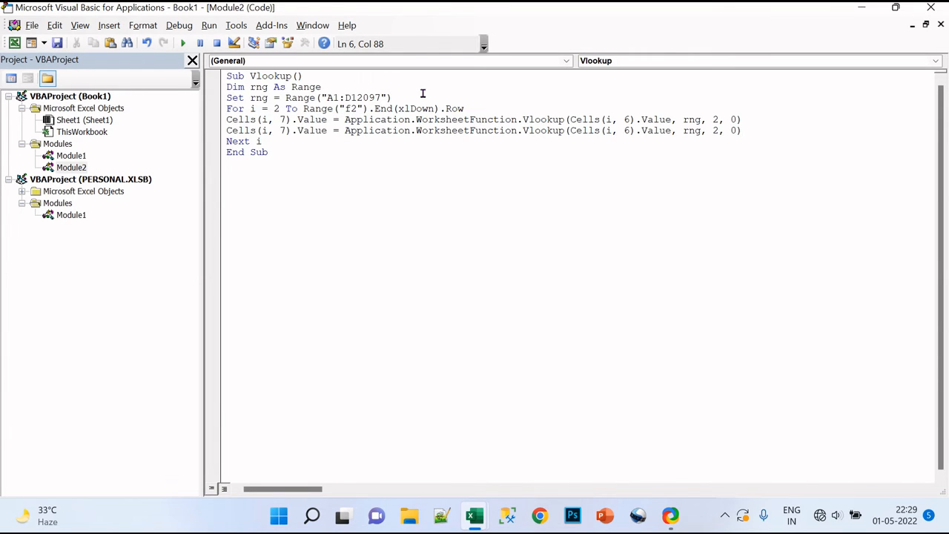
# In the copied statement, set the target column to 8 and the VLookup column index to 3 for Shift.
pyautogui.click(288, 130)
pyautogui.press('BackSpace')
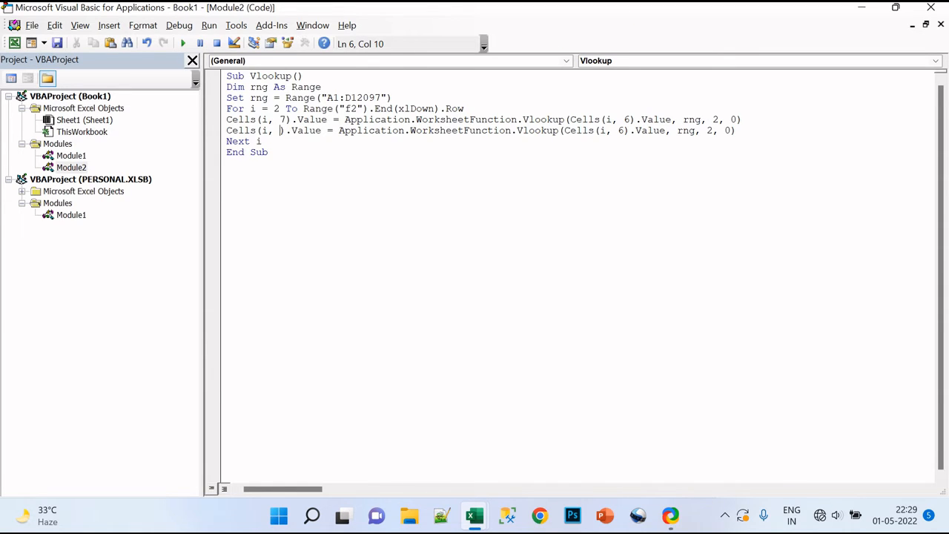
pyautogui.write('8')
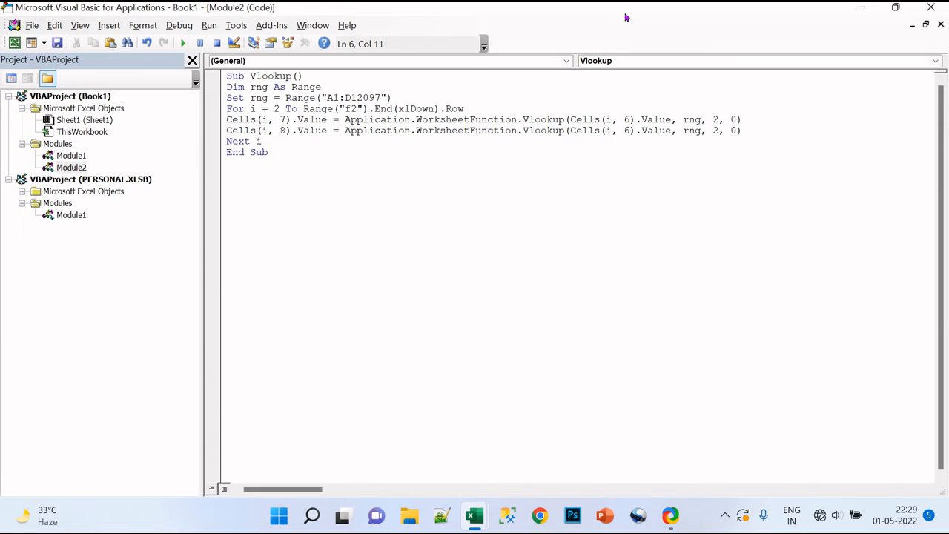
pyautogui.click(720, 130)
pyautogui.press('BackSpace')
pyautogui.write('3')
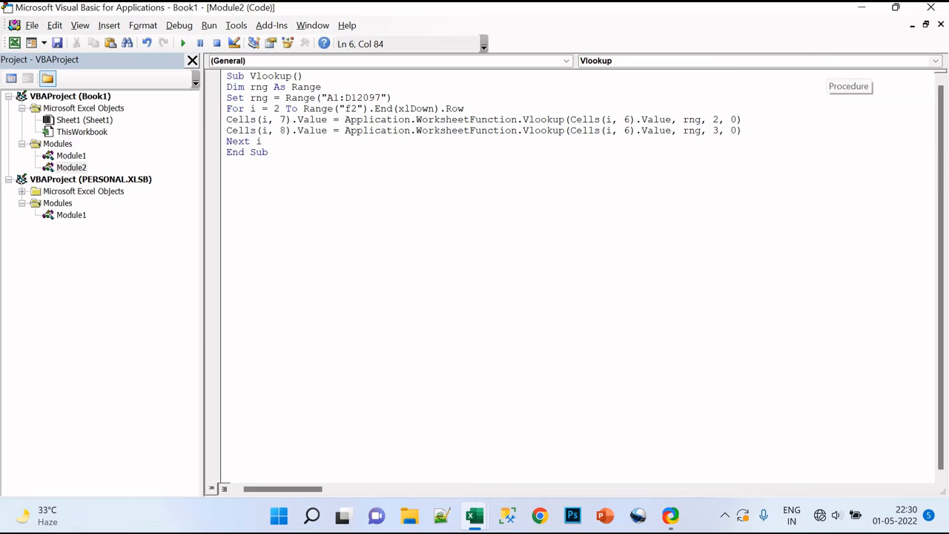
# Duplicate the Cells(i, 8) VLookup statement onto a new line directly below it.
pyautogui.press('Right')
pyautogui.press('Right')
pyautogui.press('Right')
pyautogui.press('Right')
pyautogui.press('Right')
pyautogui.press('Up')
pyautogui.hotkey('shift', 'Right')
pyautogui.hotkey('shift', 'Right')
pyautogui.hotkey('shift', 'Right')
pyautogui.hotkey('shift', 'Right')
pyautogui.hotkey('shift', 'Right')
pyautogui.hotkey('shift', 'Right')
pyautogui.hotkey('shift', 'Right')
pyautogui.hotkey('shift', 'Right')
pyautogui.hotkey('shift', 'Right')
pyautogui.hotkey('shift', 'Right')
pyautogui.hotkey('shift', 'Right')
pyautogui.hotkey('shift', 'Right')
pyautogui.hotkey('shift', 'Right')
pyautogui.hotkey('shift', 'Right')
pyautogui.hotkey('shift', 'Right')
pyautogui.hotkey('shift', 'Right')
pyautogui.hotkey('shift', 'Right')
pyautogui.hotkey('shift', 'Right')
pyautogui.hotkey('shift', 'Right')
pyautogui.hotkey('shift', 'Right')
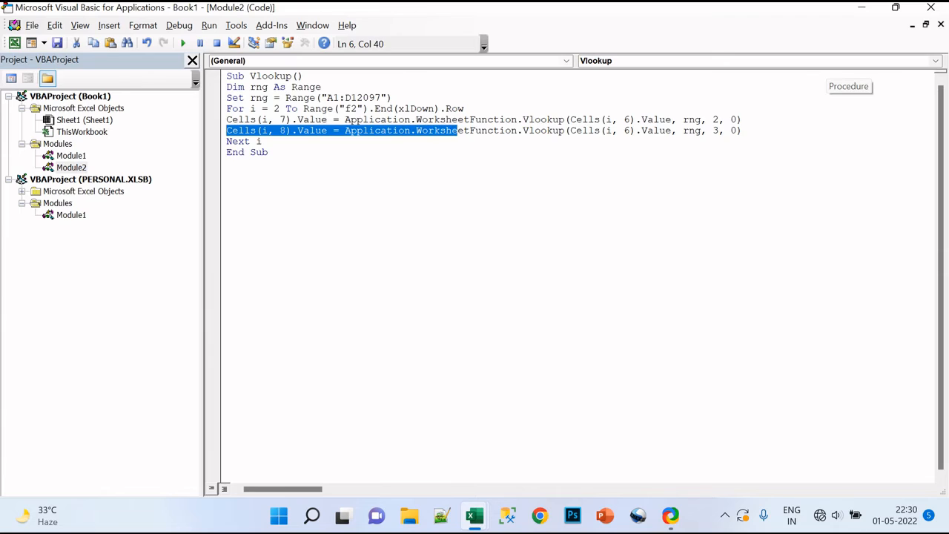
pyautogui.hotkey('shift', 'Right')
pyautogui.hotkey('shift', 'Right')
pyautogui.hotkey('shift', 'Right')
pyautogui.hotkey('shift', 'Right')
pyautogui.hotkey('shift', 'Right')
pyautogui.hotkey('shift', 'Right')
pyautogui.hotkey('shift', 'Right')
pyautogui.hotkey('shift', 'Right')
pyautogui.hotkey('shift', 'Right')
pyautogui.hotkey('shift', 'Right')
pyautogui.hotkey('shift', 'Right')
pyautogui.hotkey('shift', 'Right')
pyautogui.hotkey('shift', 'Right')
pyautogui.hotkey('shift', 'Right')
pyautogui.hotkey('shift', 'Right')
pyautogui.hotkey('shift', 'Right')
pyautogui.hotkey('shift', 'Right')
pyautogui.hotkey('shift', 'Right')
pyautogui.hotkey('shift', 'Right')
pyautogui.hotkey('shift', 'Right')
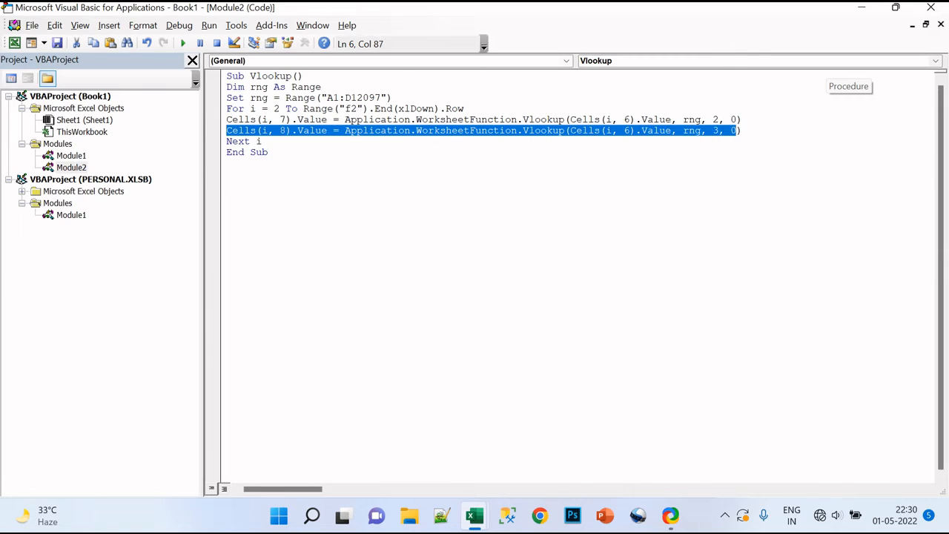
pyautogui.hotkey('shift', 'Right')
pyautogui.hotkey('shift', 'Right')
pyautogui.hotkey('shift', 'Left')
pyautogui.press('End')
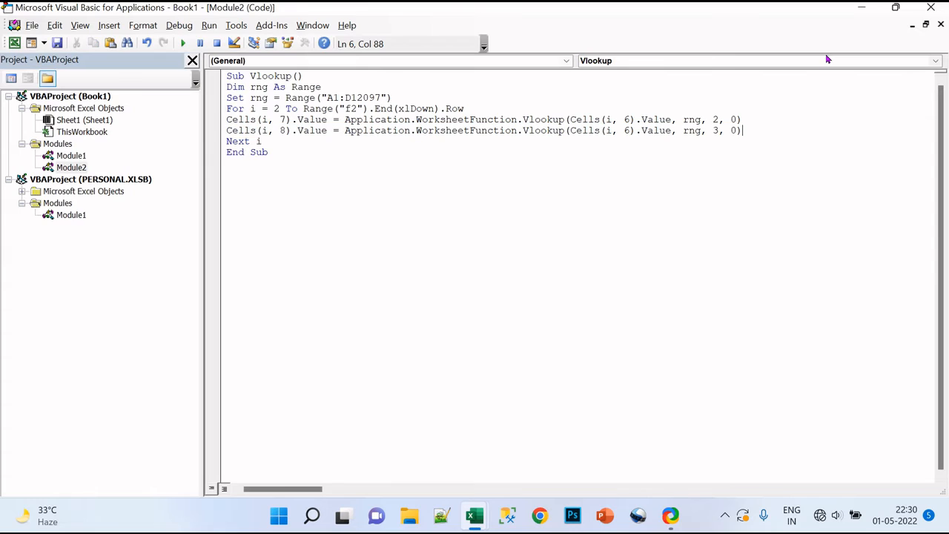
pyautogui.press('Return')
pyautogui.hotkey('ctrl', 'v')
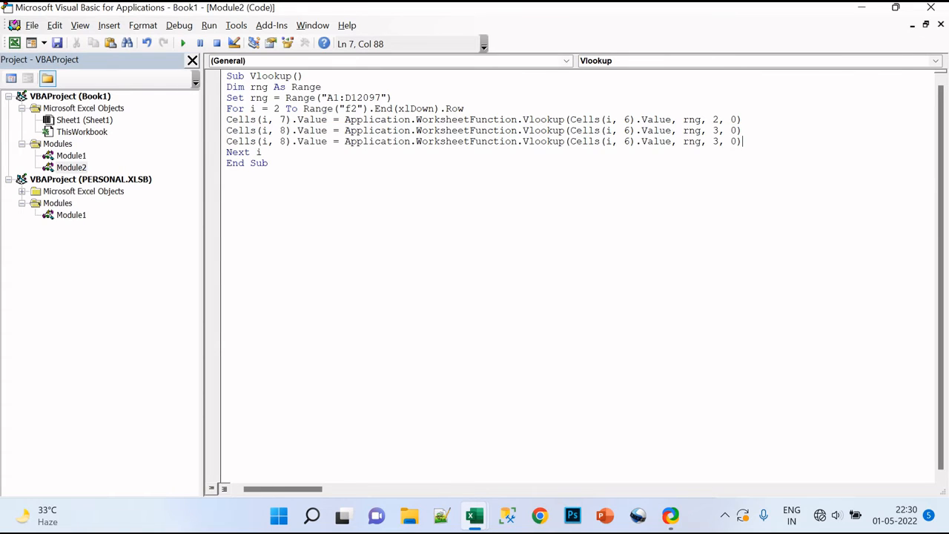
# In the copied statement, set the target column to 9 and the VLookup column index to 4, and restore the code editor window.
pyautogui.click(288, 141)
pyautogui.press('BackSpace')
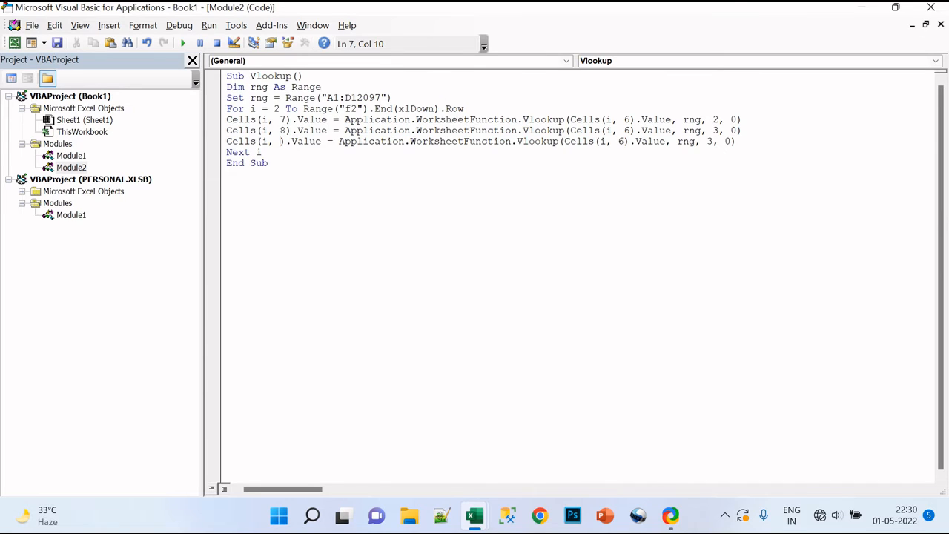
pyautogui.write('9')
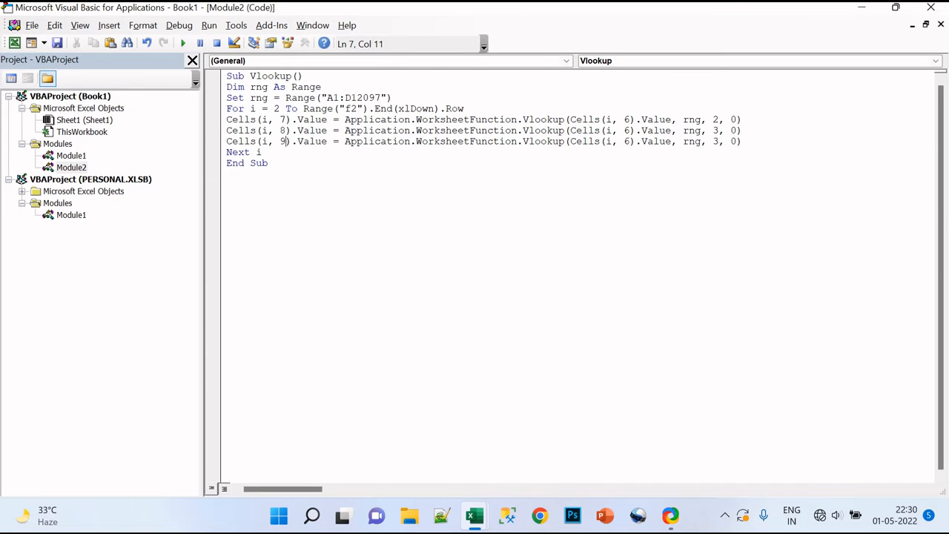
pyautogui.click(718, 147)
pyautogui.click(726, 142)
pyautogui.press('Left')
pyautogui.press('BackSpace')
pyautogui.write('4')
pyautogui.click(895, 8)
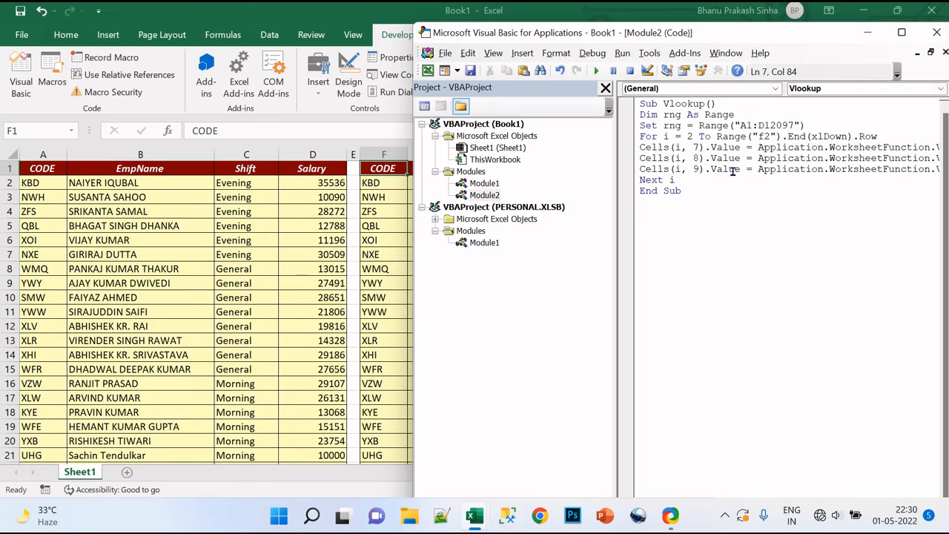
# Insert blank lines around the For line, before Next i and before End Sub to space out the macro code.
pyautogui.click(815, 125)
pyautogui.press('Return')
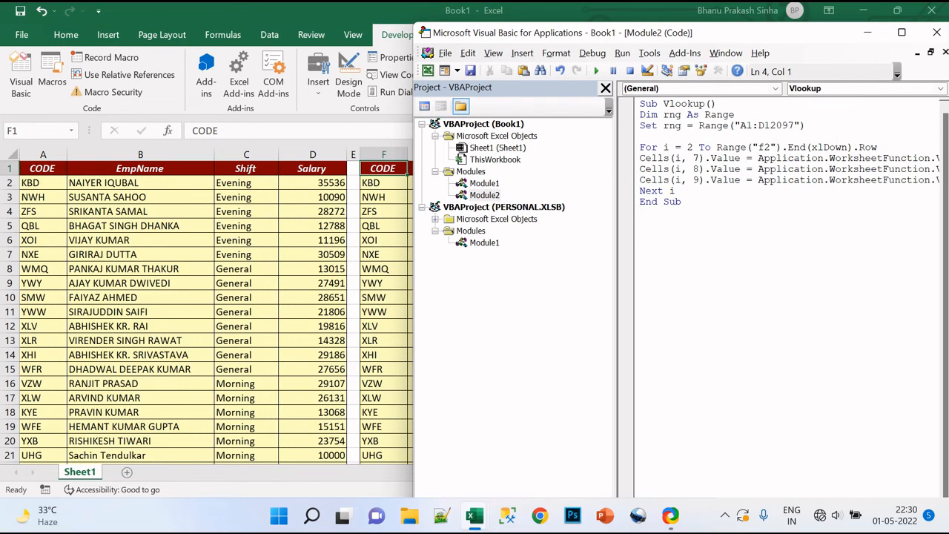
pyautogui.click(643, 201)
pyautogui.press('Home')
pyautogui.press('Return')
pyautogui.press('Up')
pyautogui.press('Up')
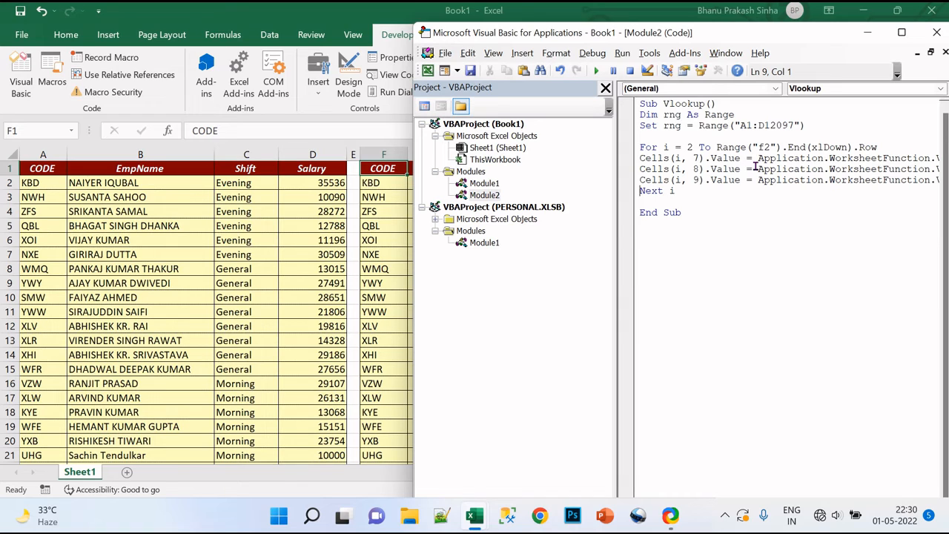
pyautogui.press('Return')
pyautogui.click(889, 139)
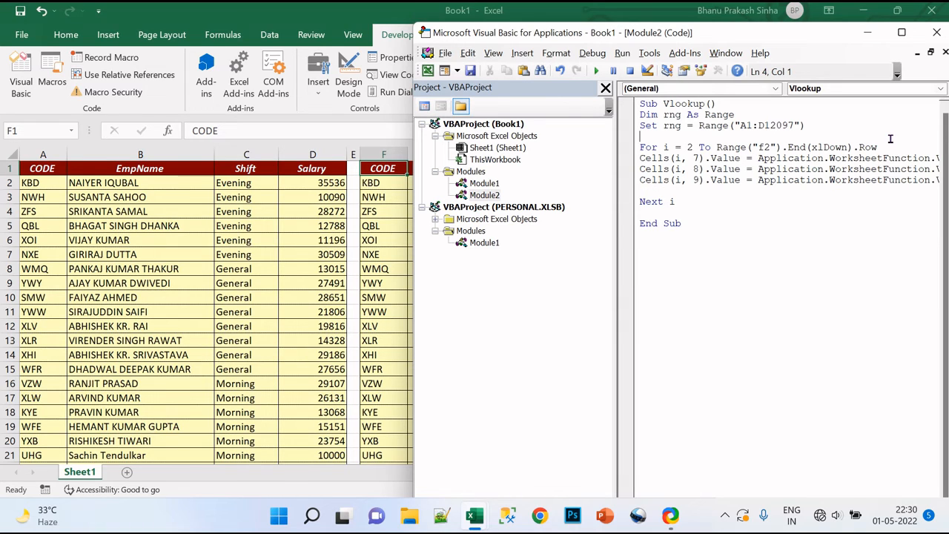
pyautogui.click(888, 146)
pyautogui.press('Return')
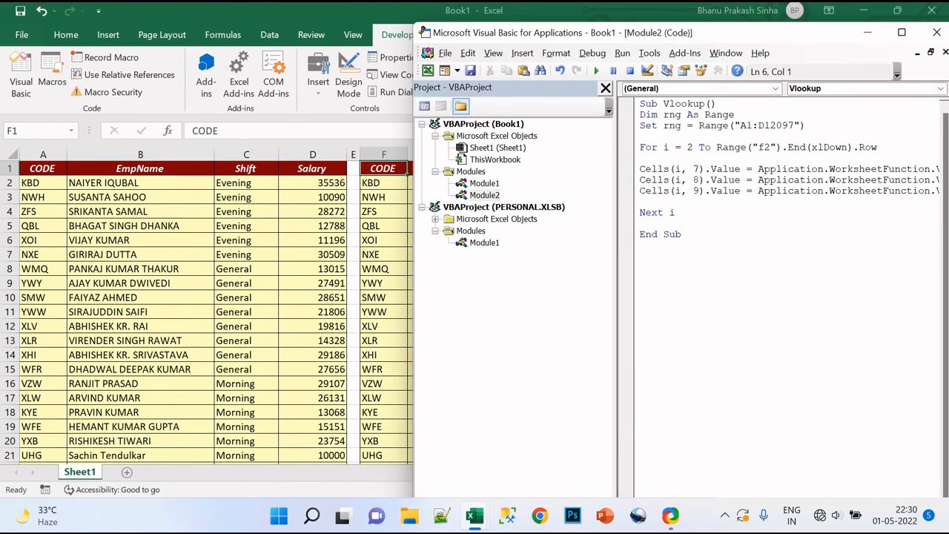
# Step through the macro for the first loop row with the worksheet's second table in view, and stop execution before Next i.
pyautogui.press('F8')
pyautogui.press('F8')
pyautogui.press('F8')
pyautogui.press('F8')
pyautogui.press('F8')
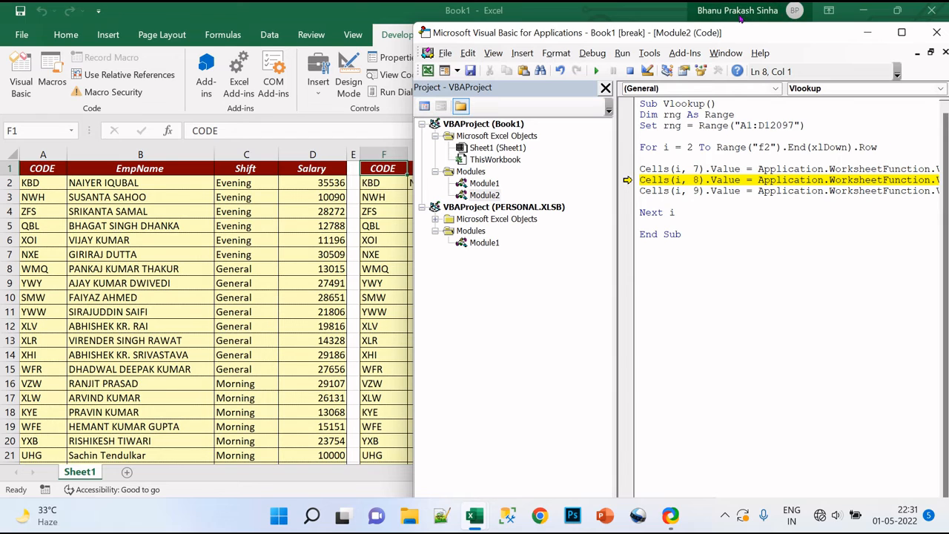
pyautogui.moveTo(743, 34); pyautogui.dragTo(681, 226)
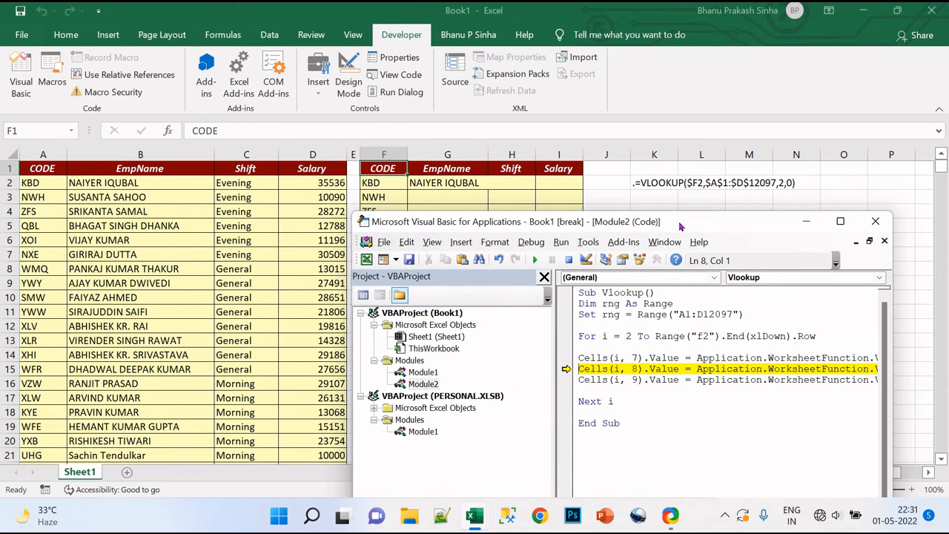
pyautogui.press('F8')
pyautogui.press('F8')
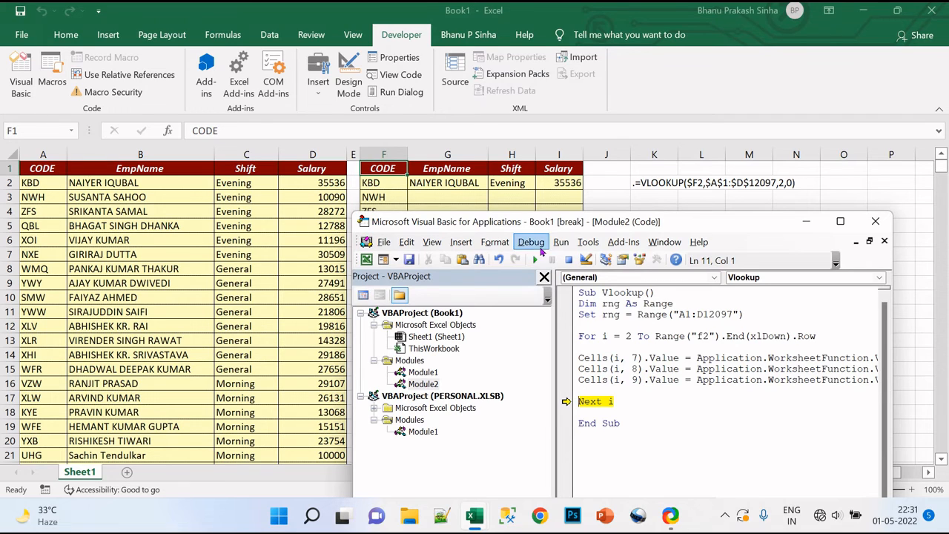
pyautogui.click(569, 262)
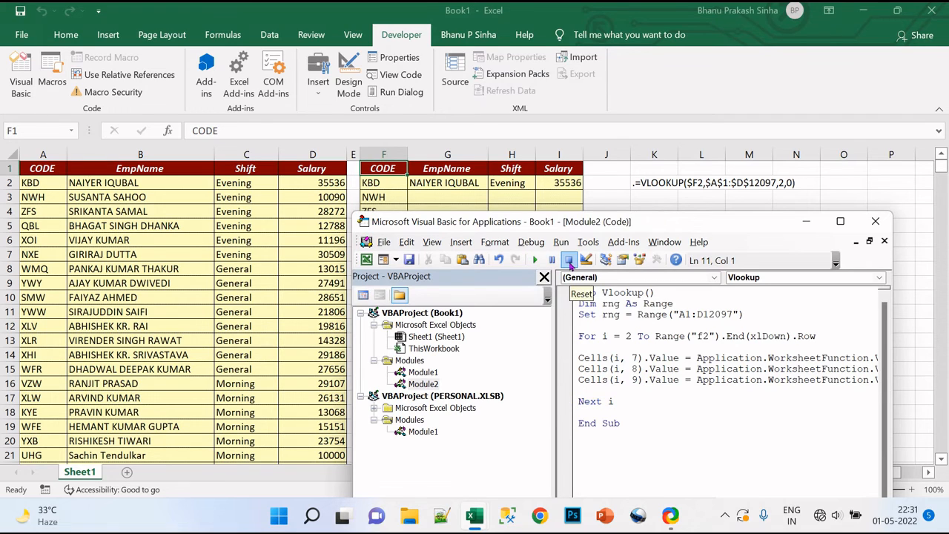
# Clear the EmpName, Shift and Salary cells G2:I2 in the second table.
pyautogui.click(543, 182)
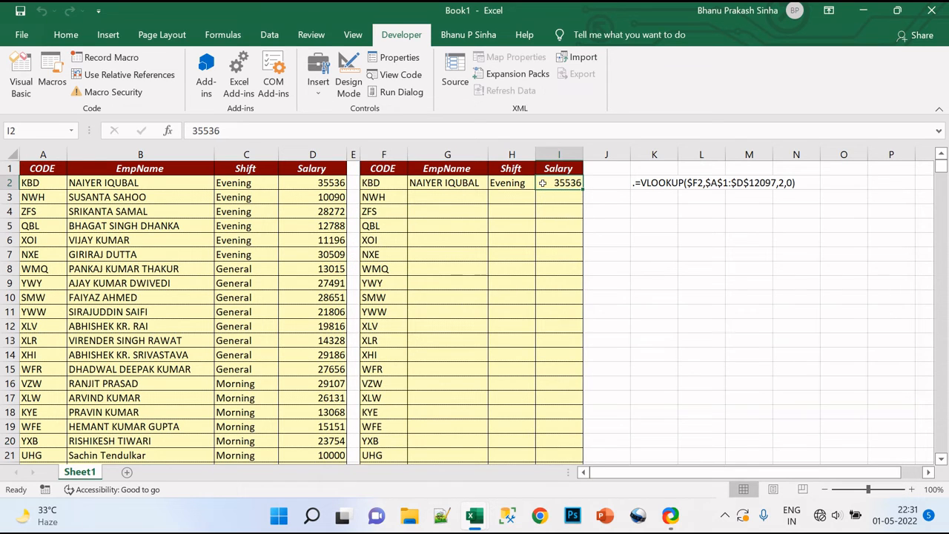
pyautogui.press('Left')
pyautogui.press('Left')
pyautogui.press('Left')
pyautogui.press('Right')
pyautogui.hotkey('shift', 'Right')
pyautogui.hotkey('shift', 'Right')
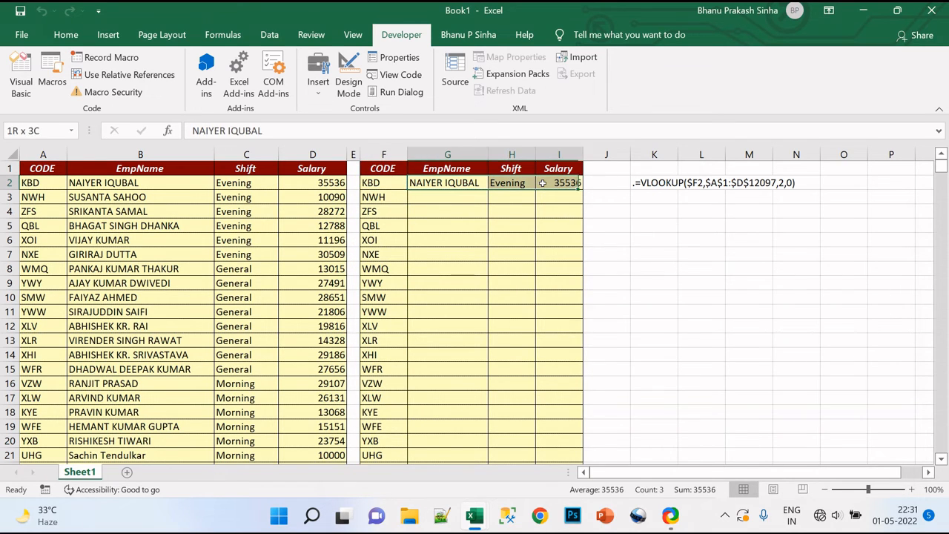
pyautogui.press('Delete')
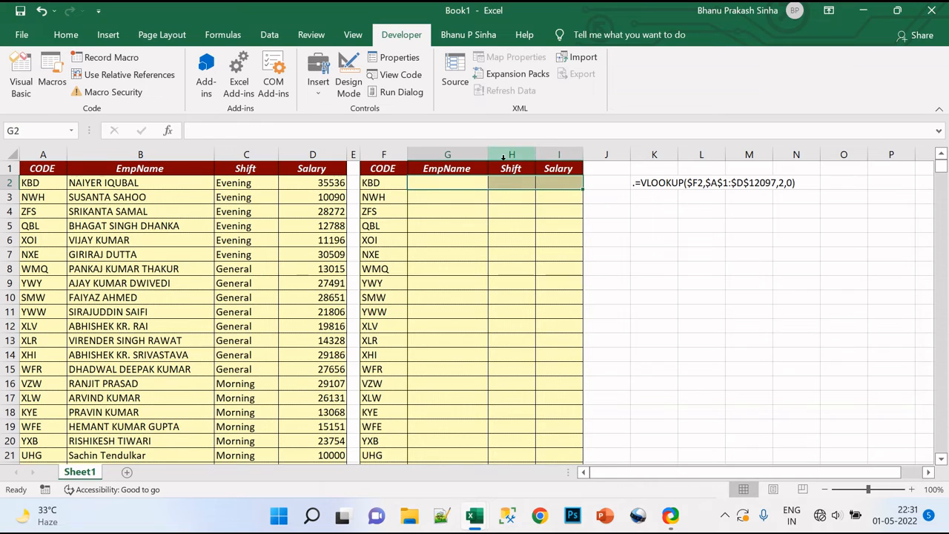
# Draw a form control button over about K5:M6, below the VLOOKUP formula note, and assign it the Module2.Vlookup macro.
pyautogui.click(321, 95)
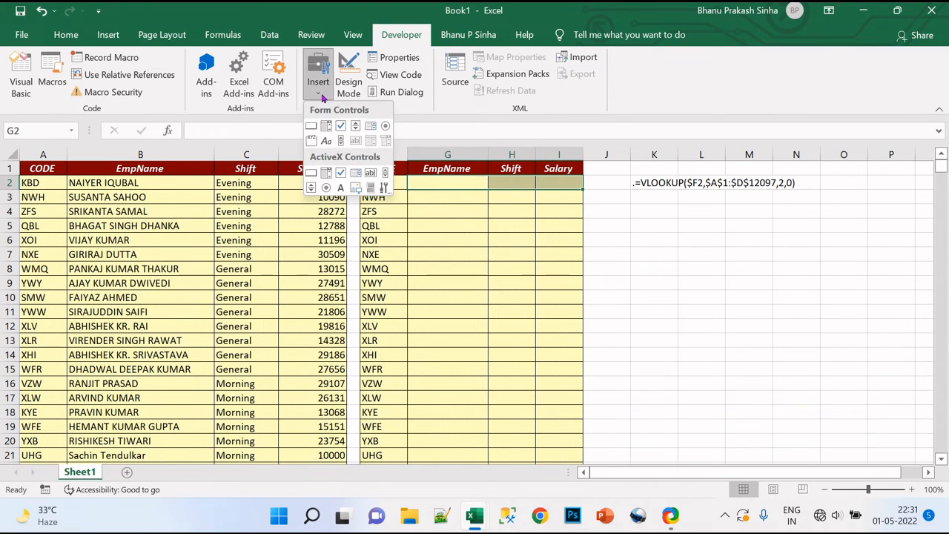
pyautogui.click(311, 127)
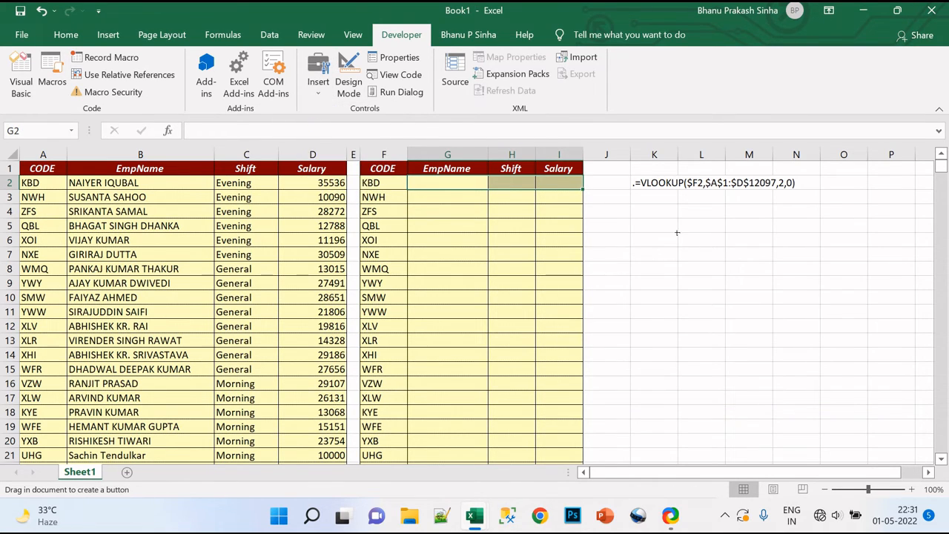
pyautogui.moveTo(653, 227); pyautogui.dragTo(731, 253)
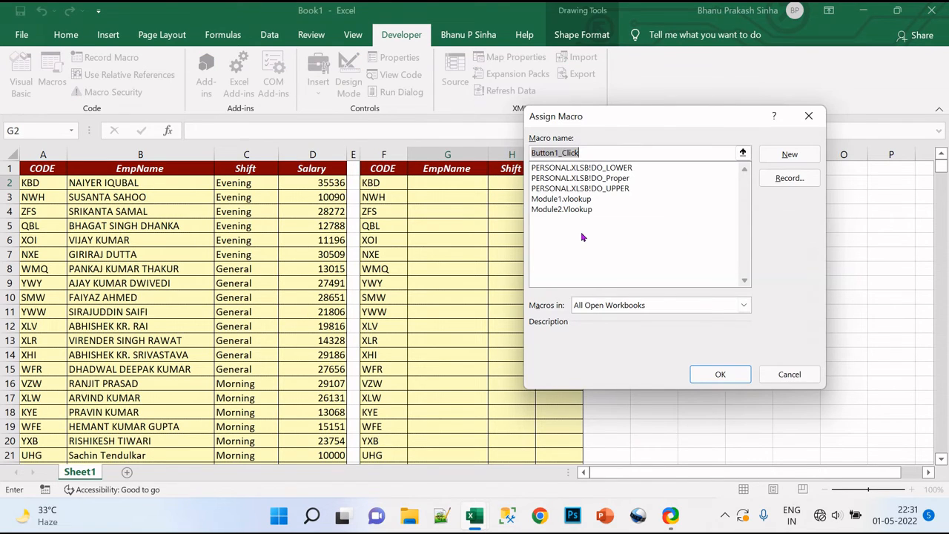
pyautogui.click(569, 210)
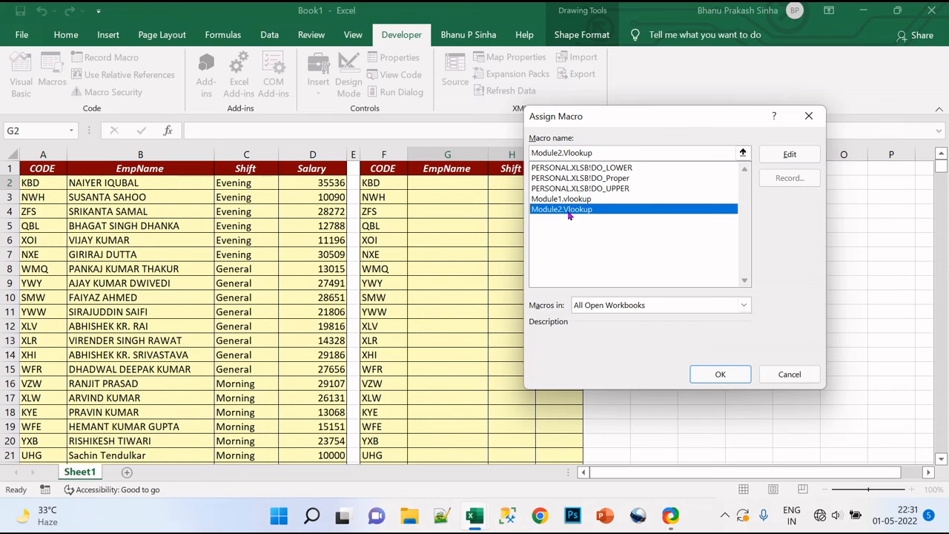
pyautogui.click(700, 373)
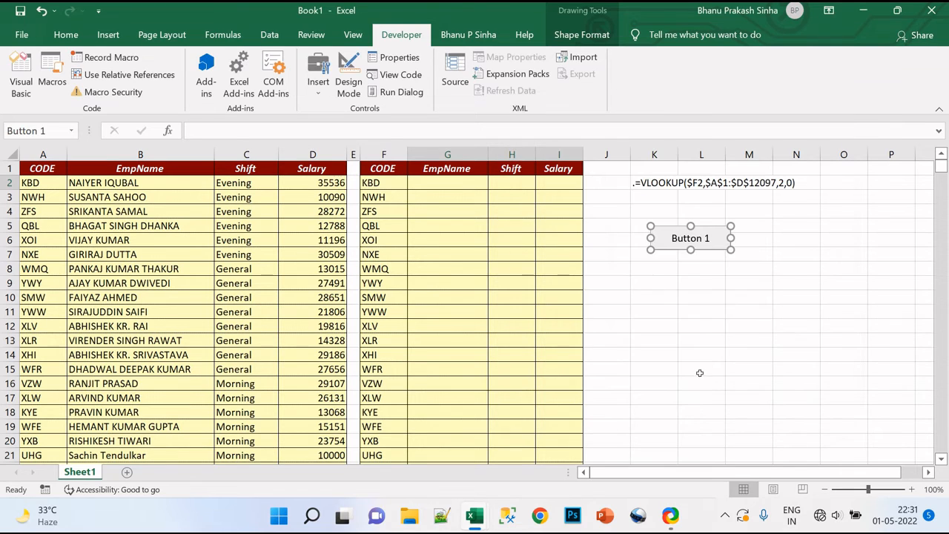
pyautogui.click(701, 327)
# Change the new button's label to "Get Data Vlookp".
pyautogui.rightClick(688, 238)
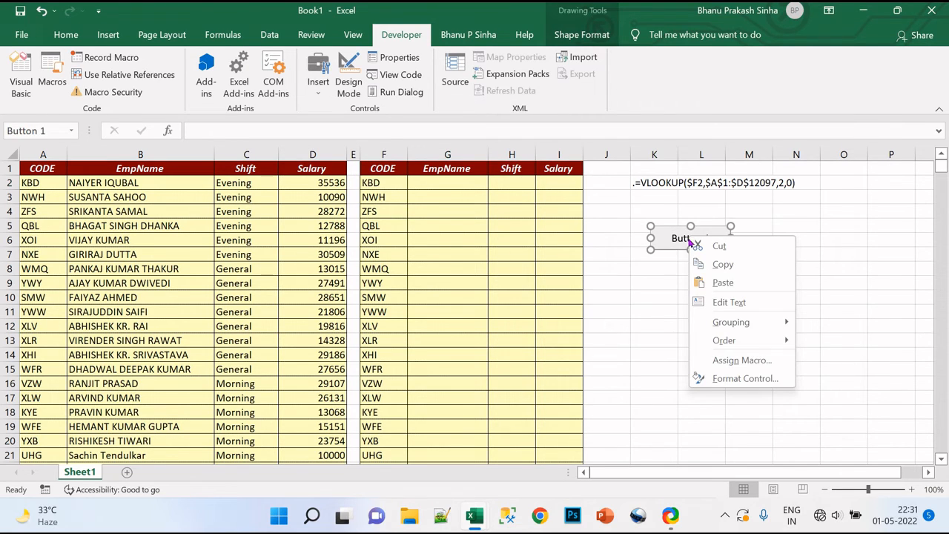
pyautogui.click(728, 302)
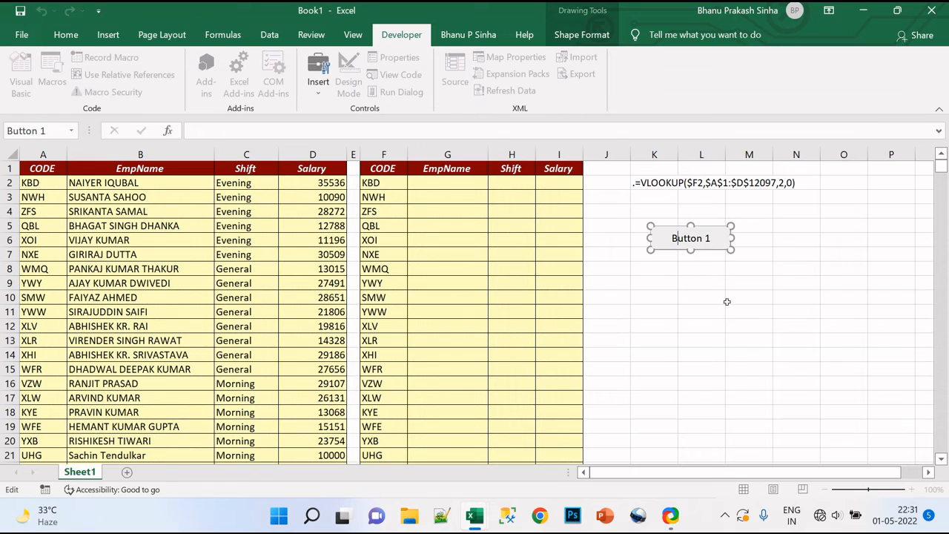
pyautogui.press('BackSpace')
pyautogui.press('BackSpace')
pyautogui.press('BackSpace')
pyautogui.press('BackSpace')
pyautogui.press('BackSpace')
pyautogui.press('BackSpace')
pyautogui.press('BackSpace')
pyautogui.press('BackSpace')
pyautogui.write('Get ')
pyautogui.write('Data thou')
pyautogui.write('r')
pyautogui.press('BackSpace')
pyautogui.press('BackSpace')
pyautogui.press('BackSpace')
pyautogui.press('BackSpace')
pyautogui.press('BackSpace')
pyautogui.write('loo')
pyautogui.press('BackSpace')
pyautogui.press('BackSpace')
pyautogui.press('BackSpace')
pyautogui.write('Vlookp')
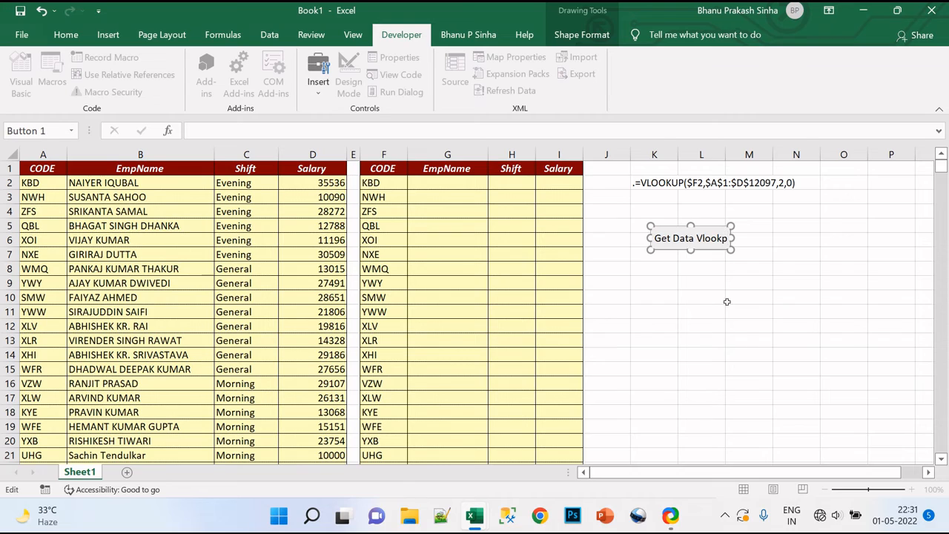
pyautogui.write(' date')
pyautogui.press('BackSpace')
pyautogui.press('BackSpace')
pyautogui.press('BackSpace')
pyautogui.press('BackSpace')
pyautogui.press('BackSpace')
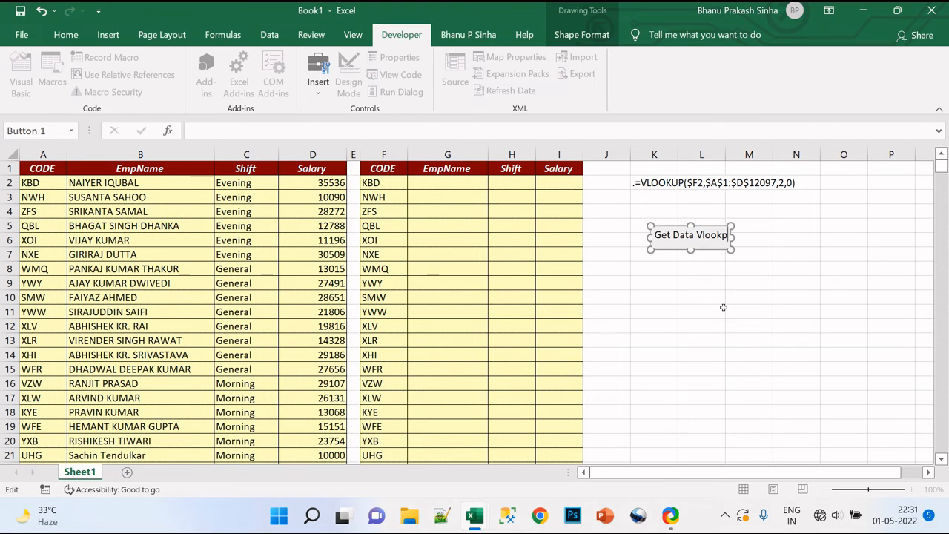
pyautogui.click(722, 308)
# Run the Vlookup macro from the Get Data Vlookp button to fill the second table.
pyautogui.click(349, 82)
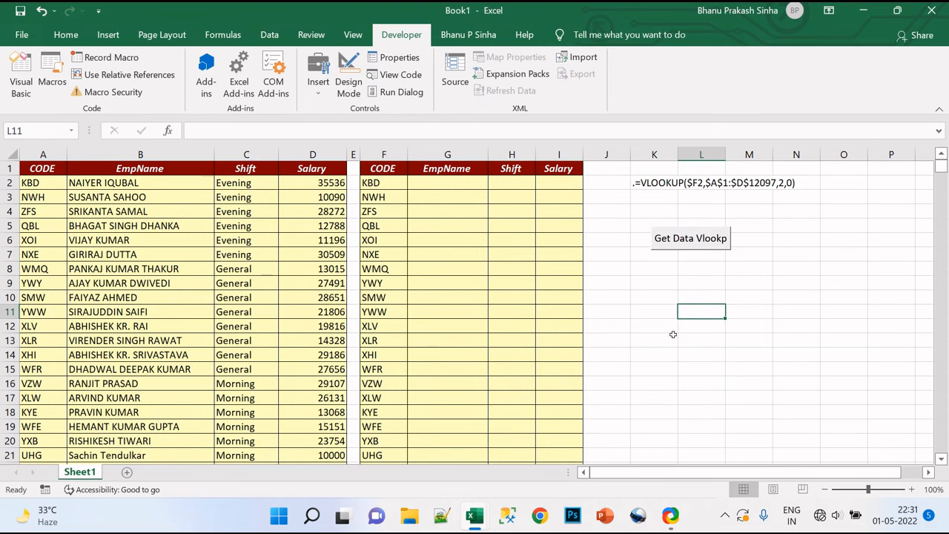
pyautogui.click(699, 267)
pyautogui.click(701, 237)
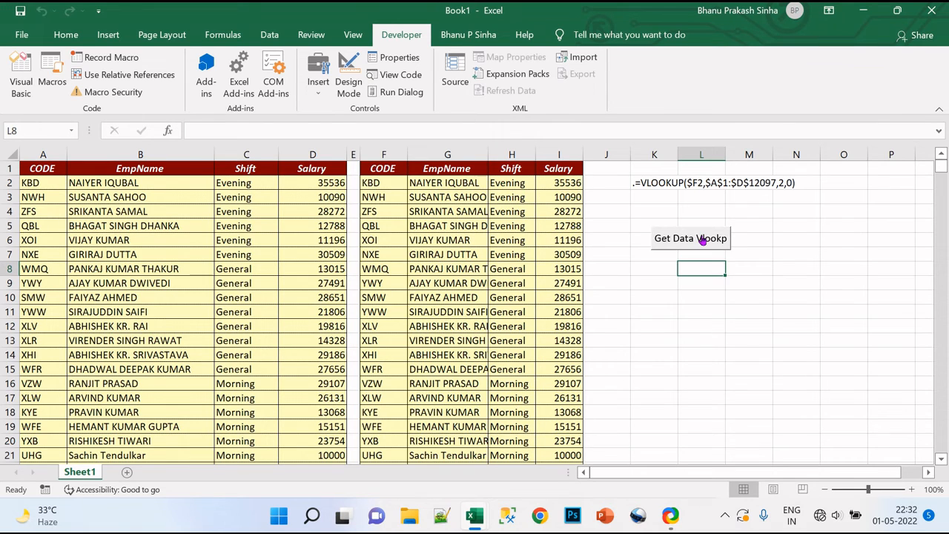
# Check the filled EmpName column of the second table down to its last row, and return to the header.
pyautogui.click(524, 226)
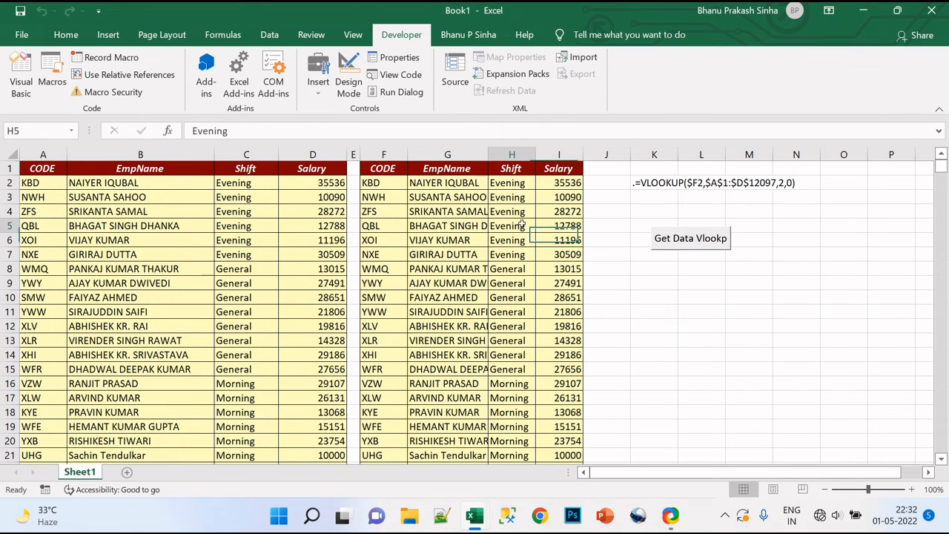
pyautogui.press('Left')
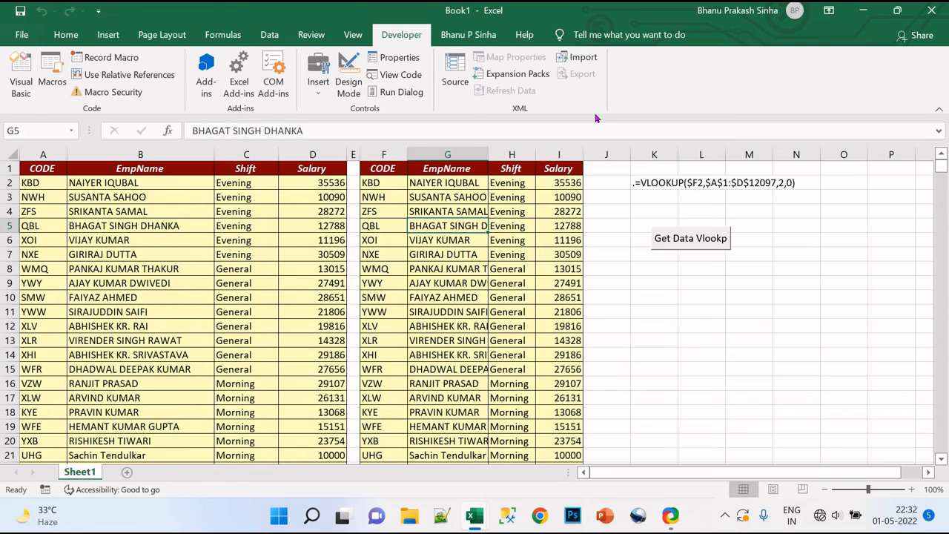
pyautogui.hotkey('ctrl', 'Down')
pyautogui.press('Down')
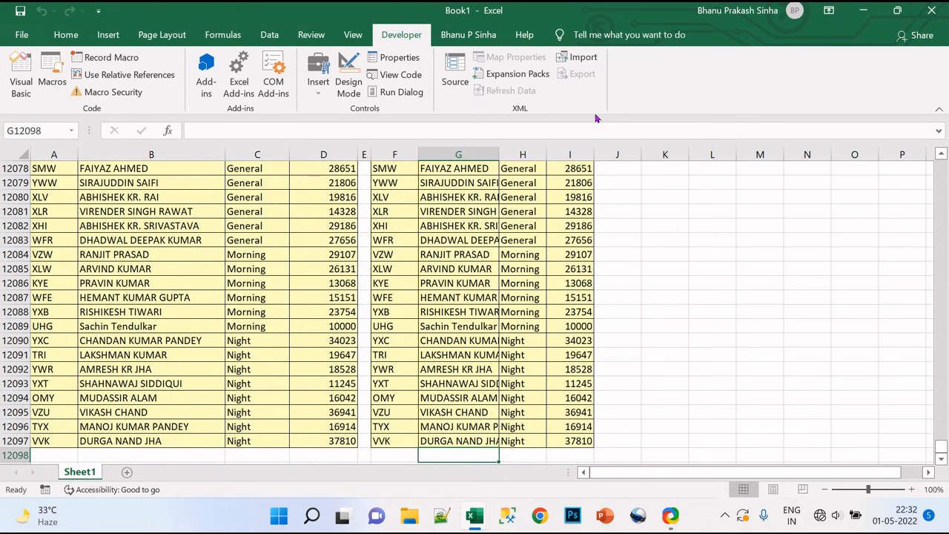
pyautogui.press('Up')
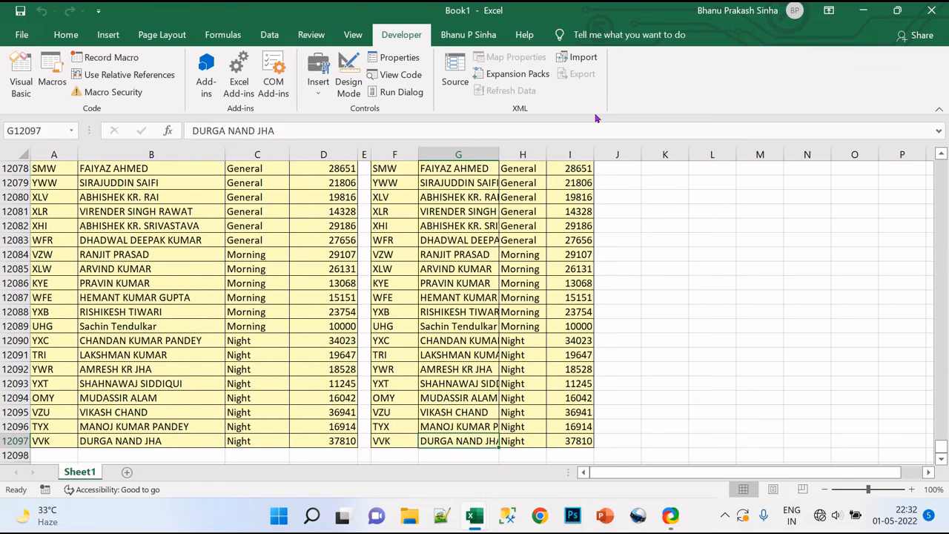
pyautogui.hotkey('ctrl', 'Up')
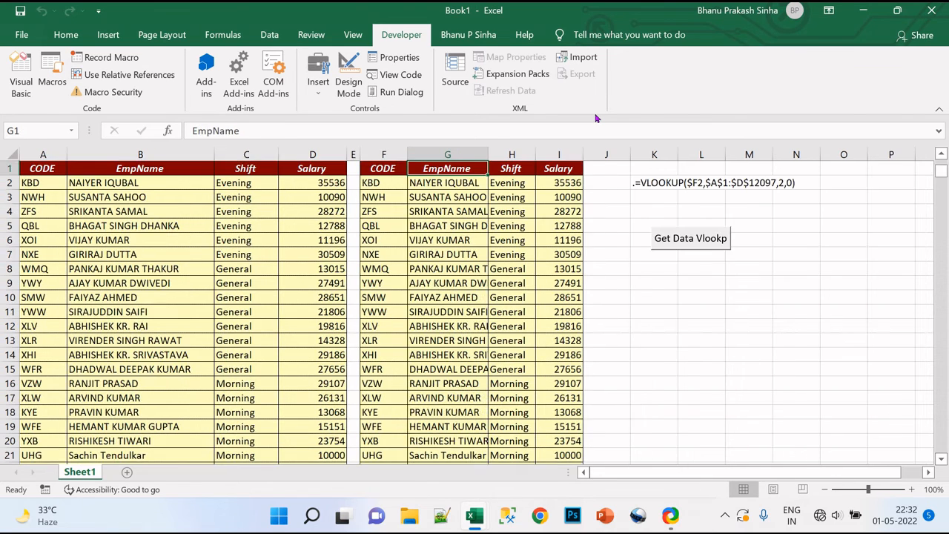
# Clear the EmpName, Shift and Salary results in G2:I12097 and refill them by running the macro from the Get Data Vlookp button.
pyautogui.press('Down')
pyautogui.hotkey('shift', 'Right')
pyautogui.hotkey('shift', 'Right')
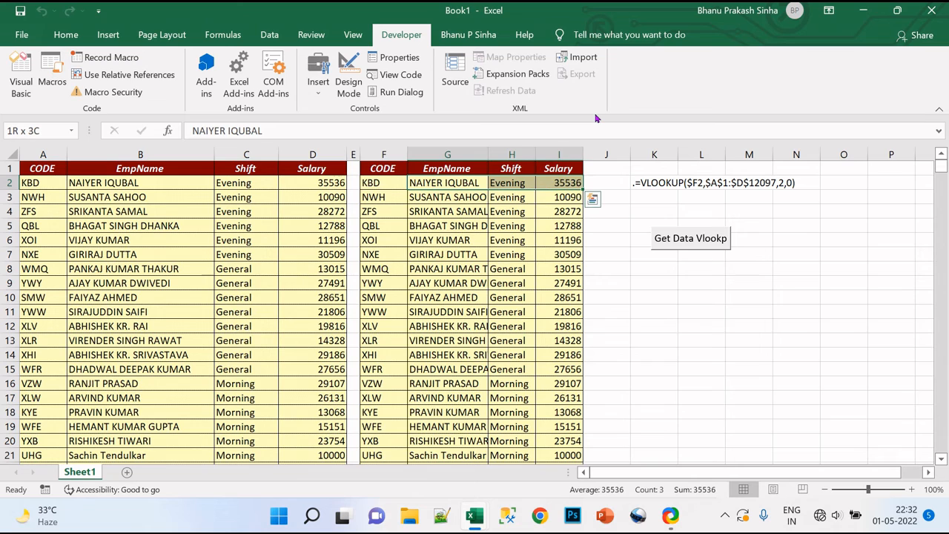
pyautogui.hotkey('ctrl', 'shift', 'Down')
pyautogui.press('Delete')
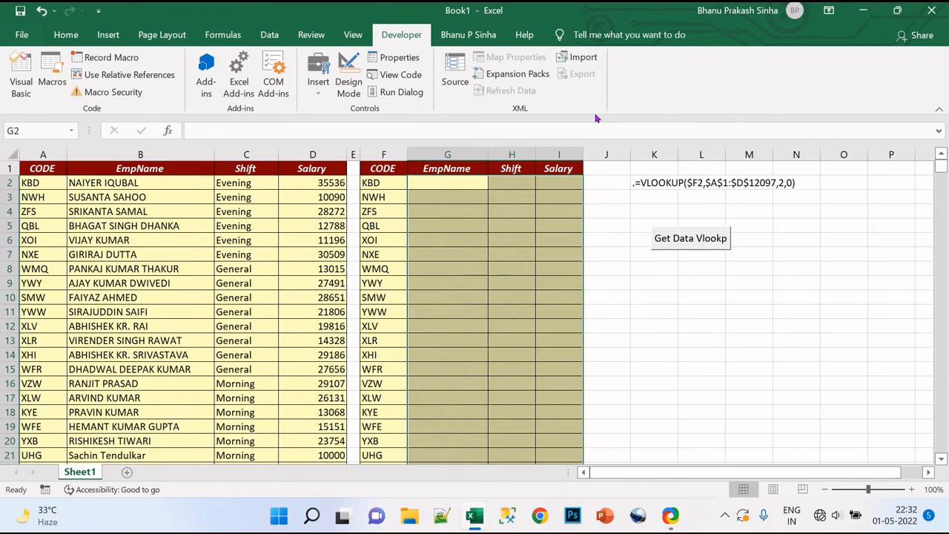
pyautogui.press('Up')
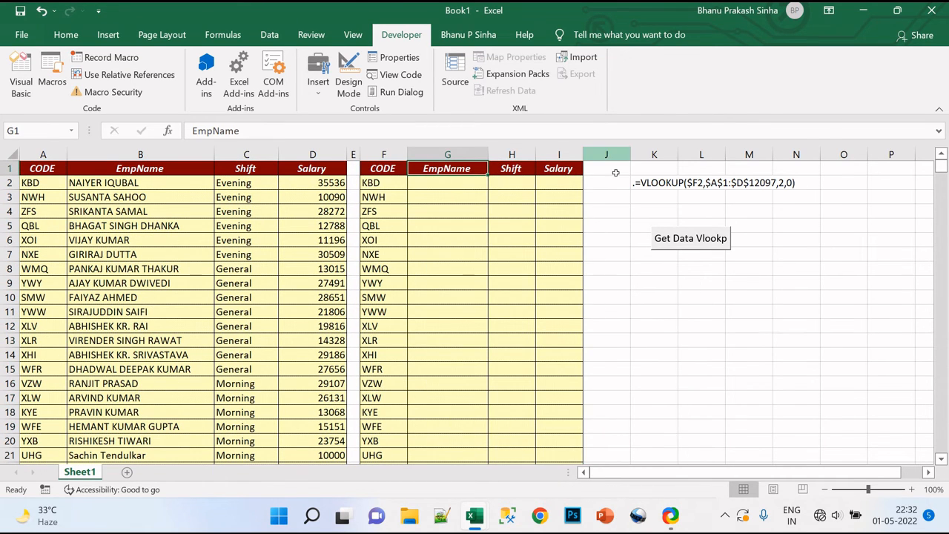
pyautogui.click(694, 239)
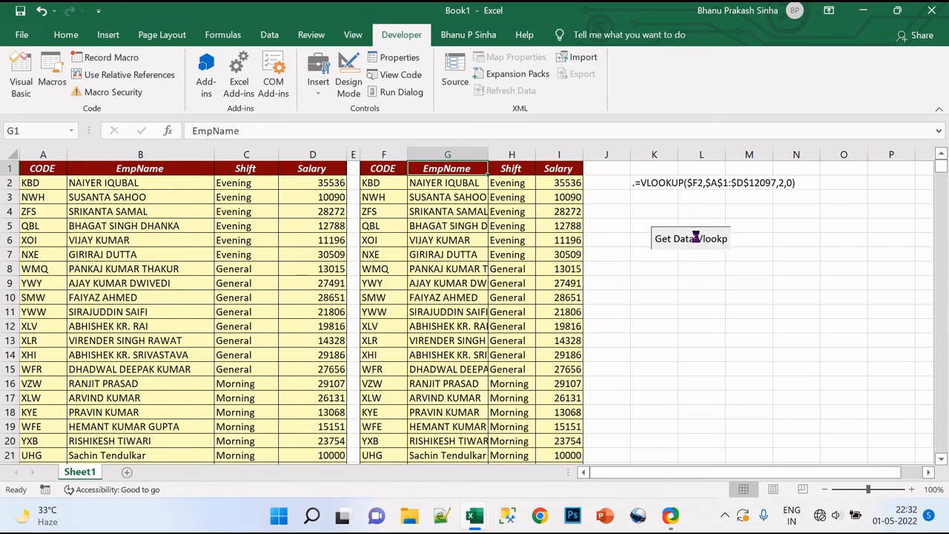
# Check the refilled Salary column of the second table down to its last rows.
pyautogui.click(562, 237)
pyautogui.hotkey('ctrl', 'Down')
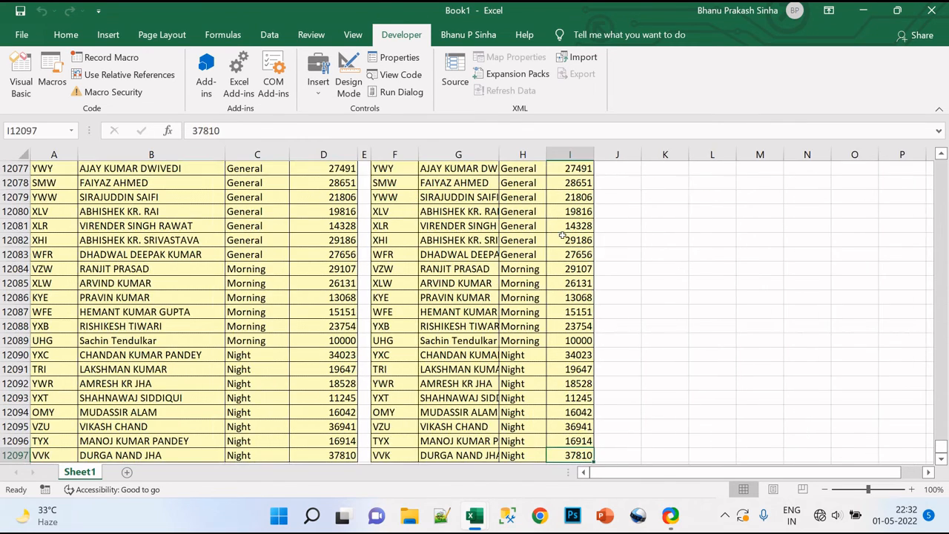
pyautogui.press('Down')
pyautogui.press('Up')
pyautogui.press('Up')
pyautogui.press('Up')
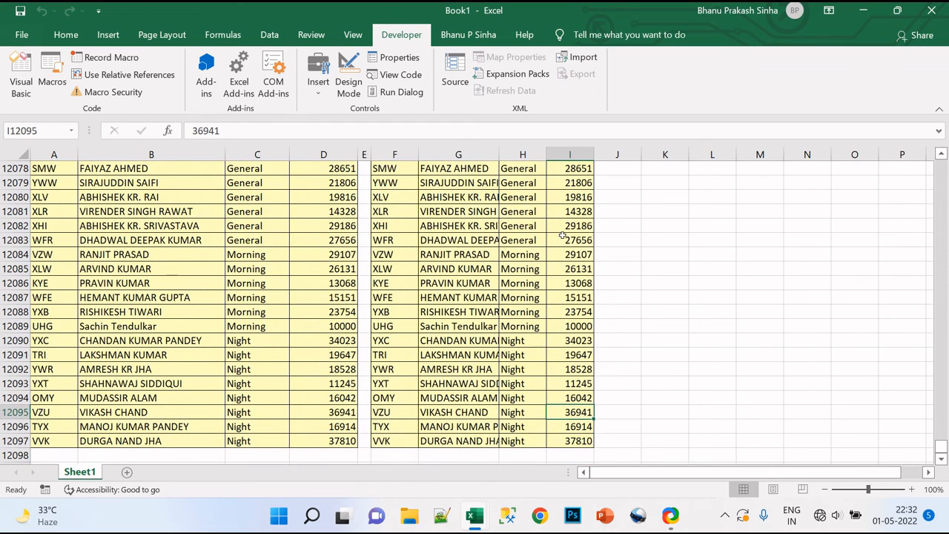
# Switch to the Visual Basic editor and go to the line in the Vlookup macro that fills column 8.
pyautogui.hotkey('alt', 'F11')
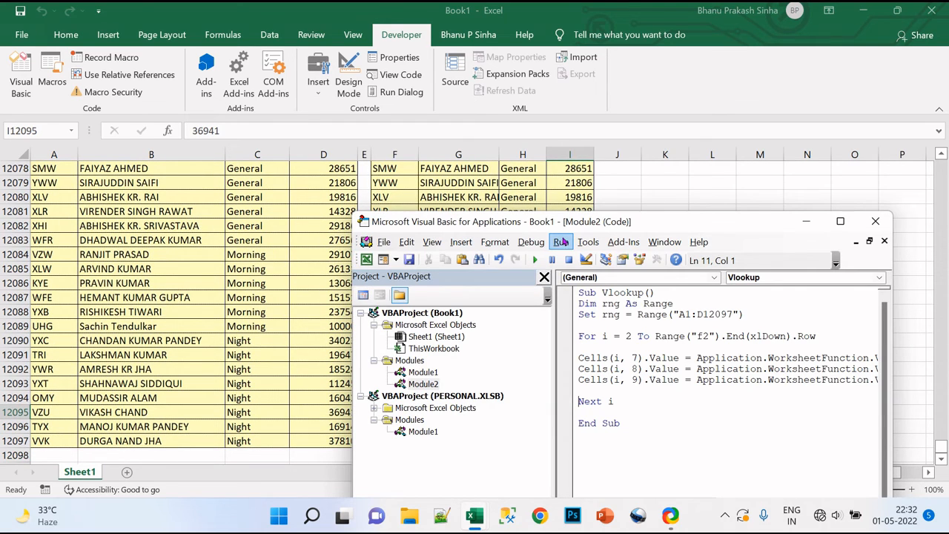
pyautogui.click(631, 369)
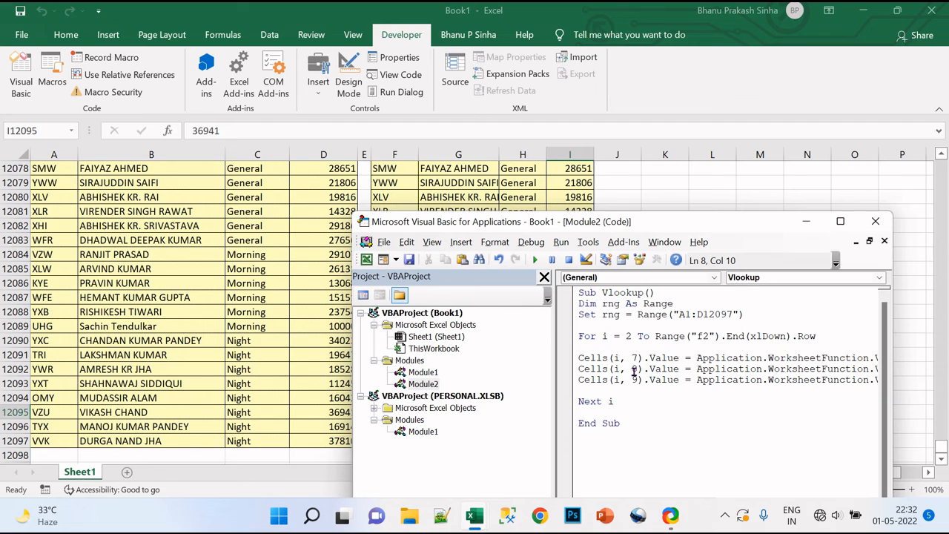